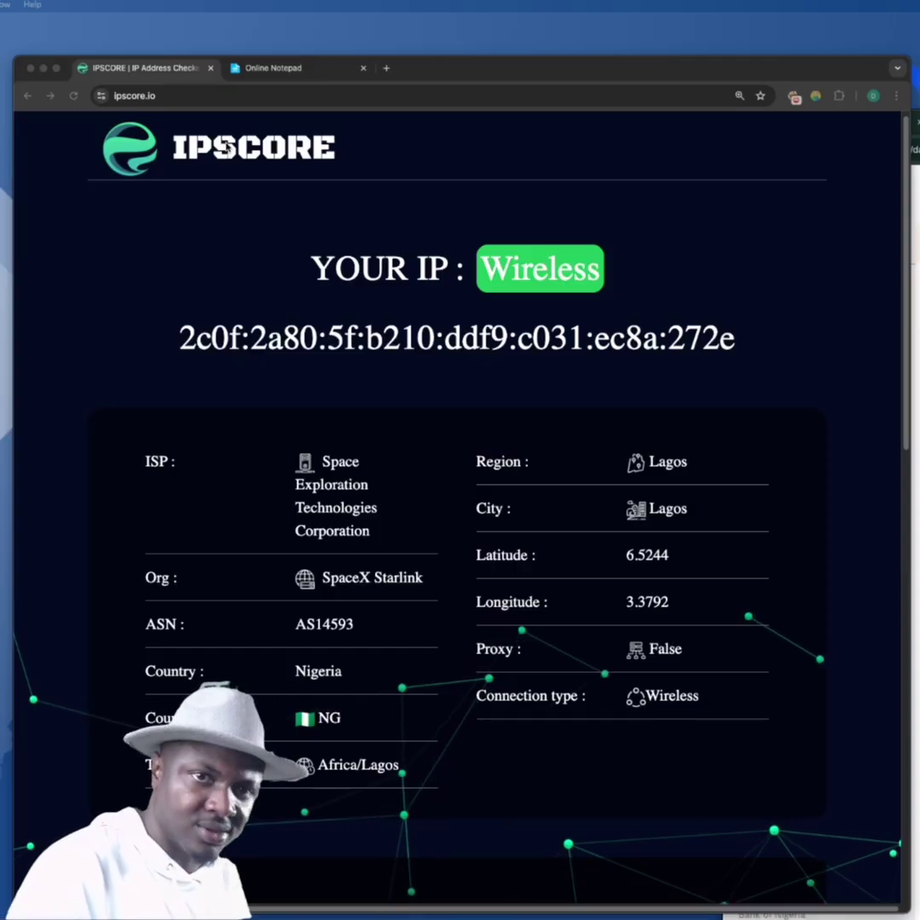
Step: Copy the URL under DIRECT LINK in the Online Notepad page and load it in a new browser tab
left_click(599, 271)
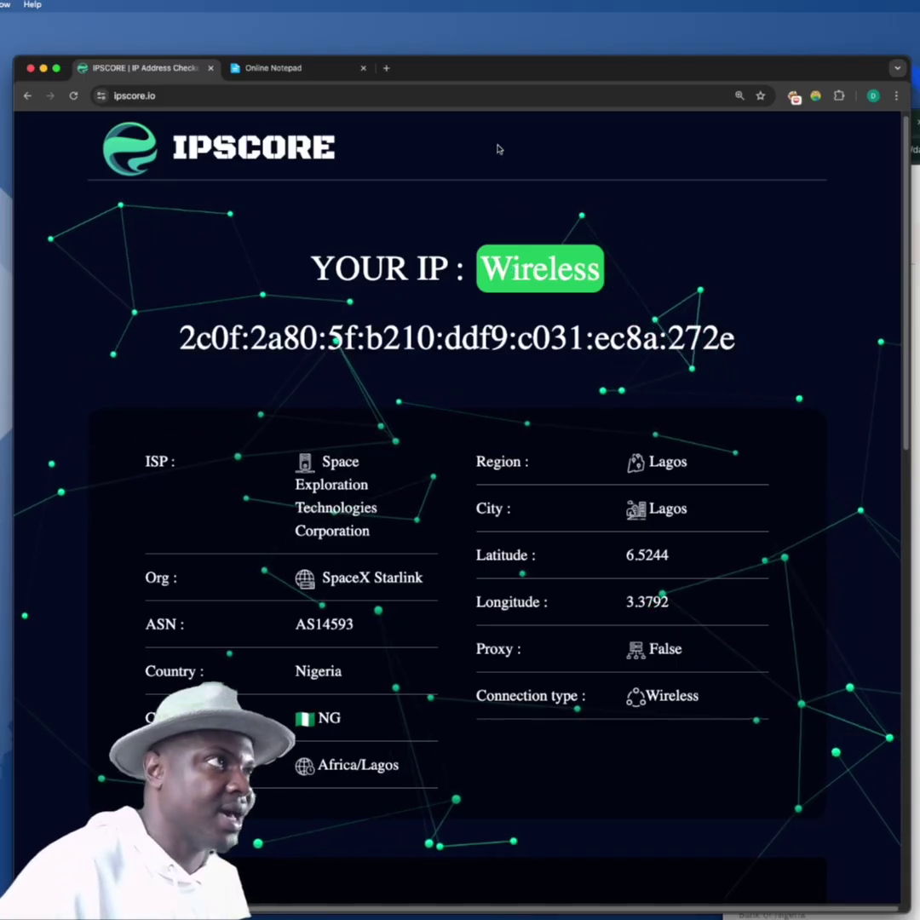
left_click(294, 69)
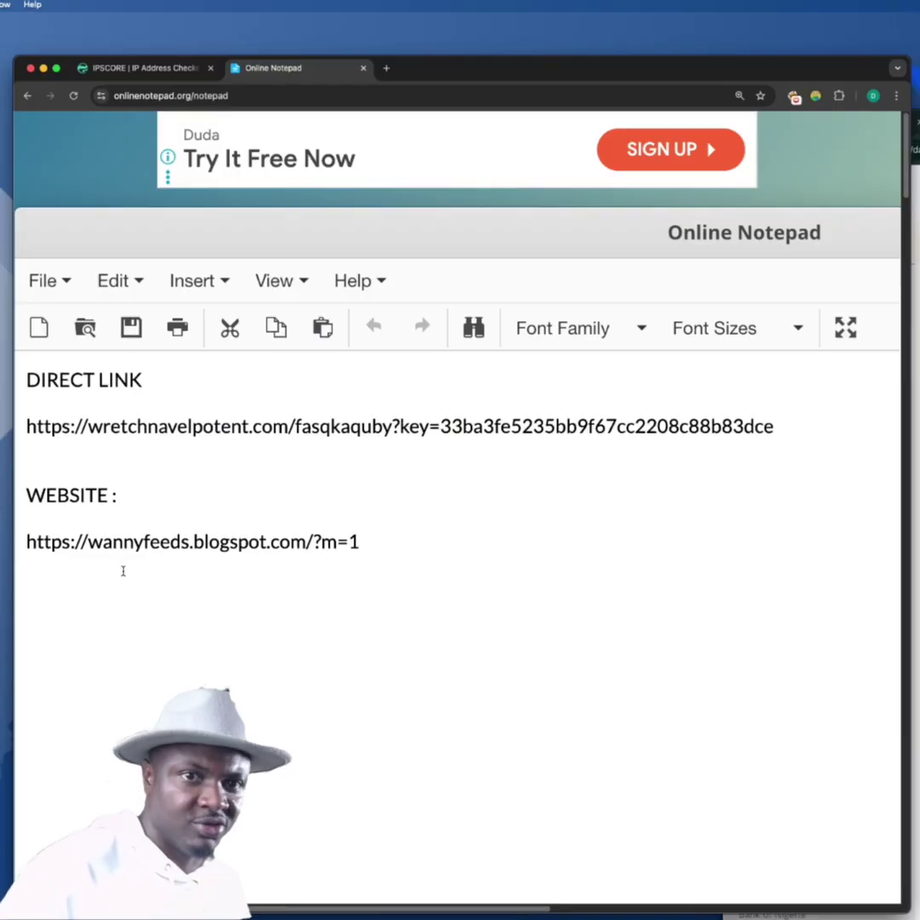
left_click_drag(786, 432, 120, 403)
key("super+c")
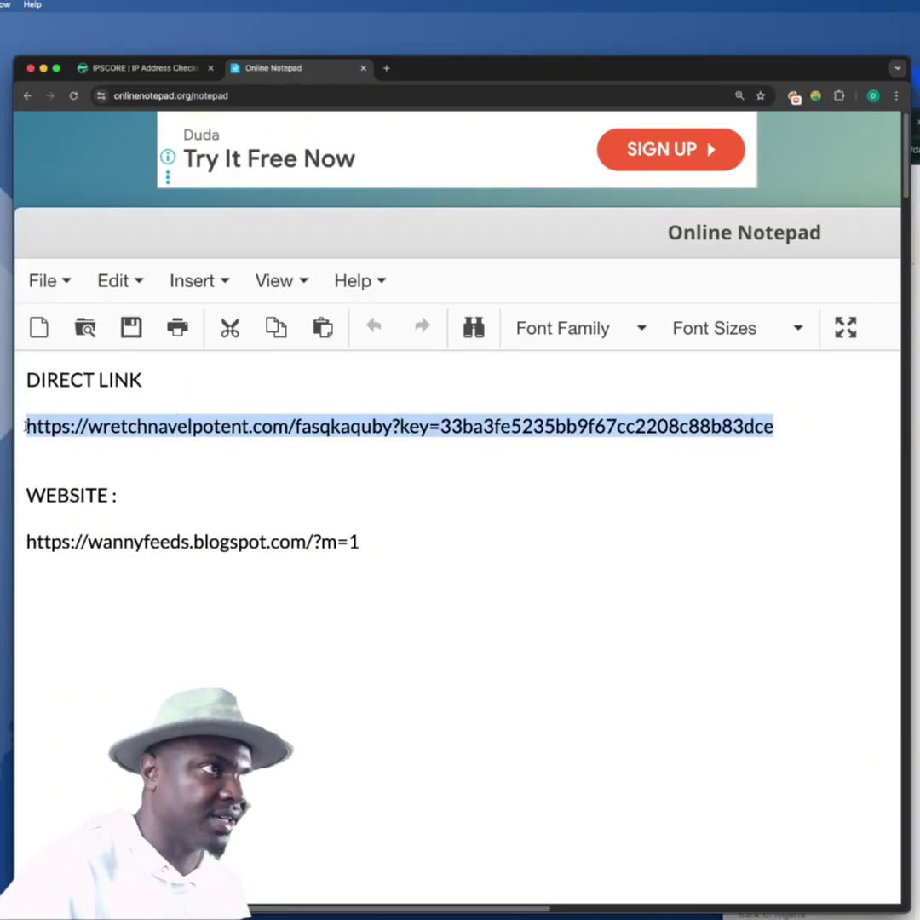
left_click(387, 68)
key("super+v")
key("Return")
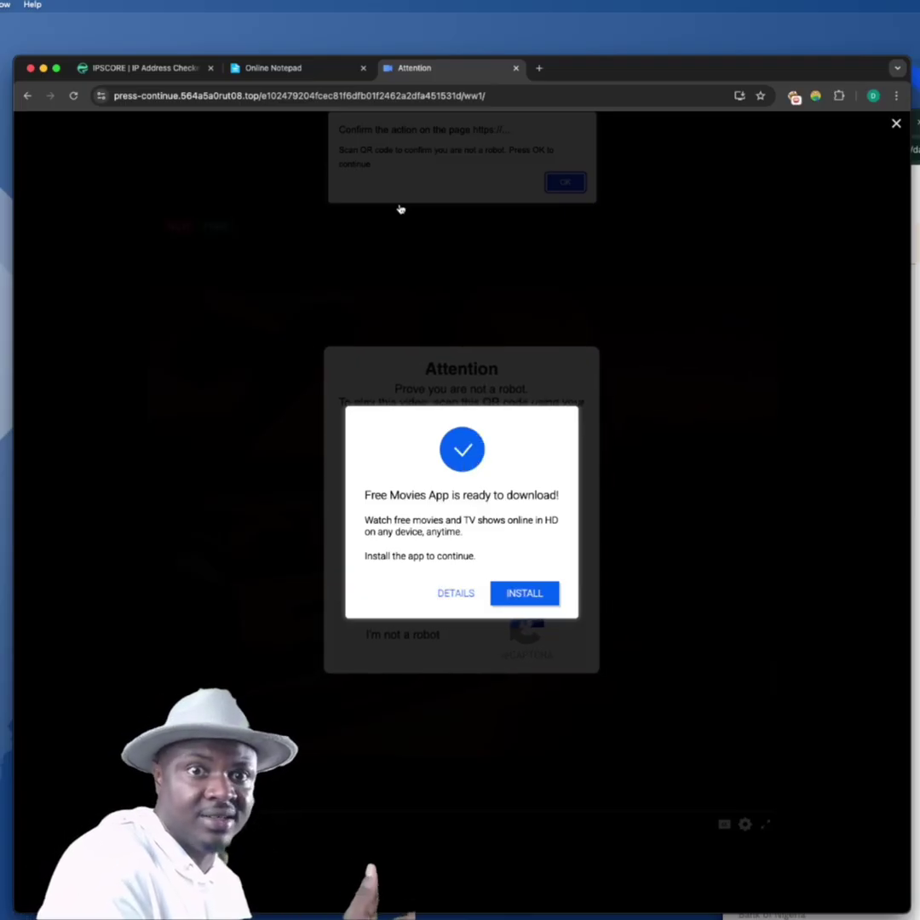
Step: Switch to the other Chrome window, bring it fully into view, and load the copied direct link in a new tab there
key("super+grave")
key("super+t")
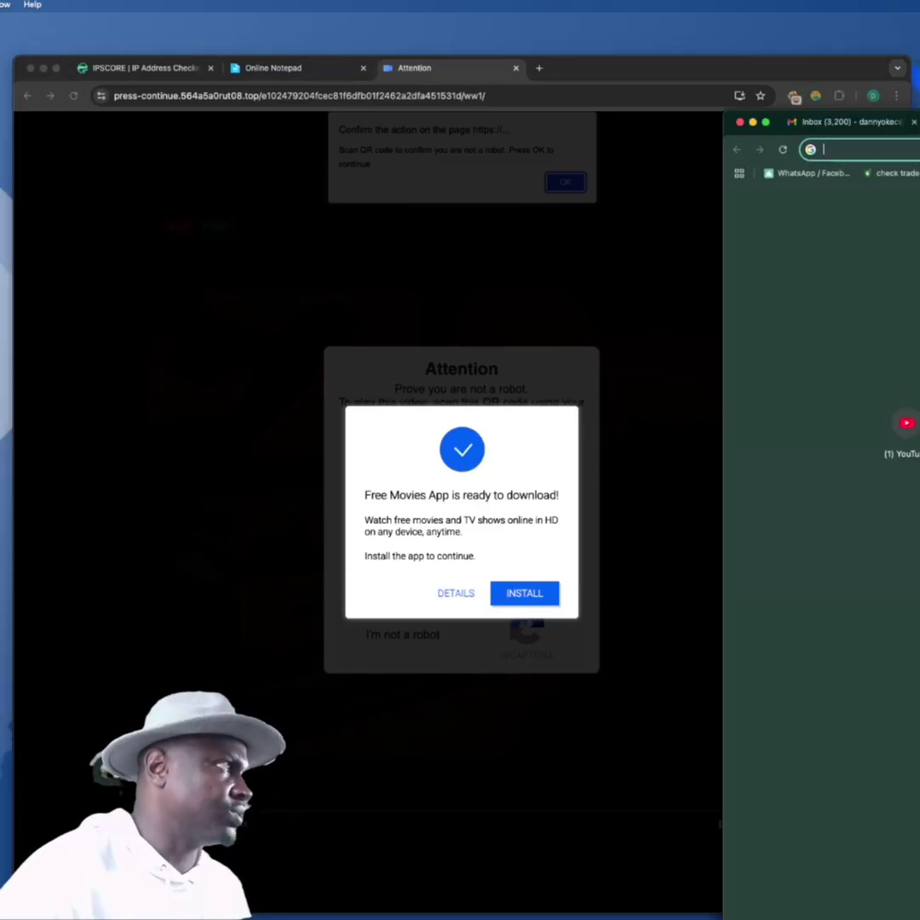
left_click_drag(919, 132, 846, 83)
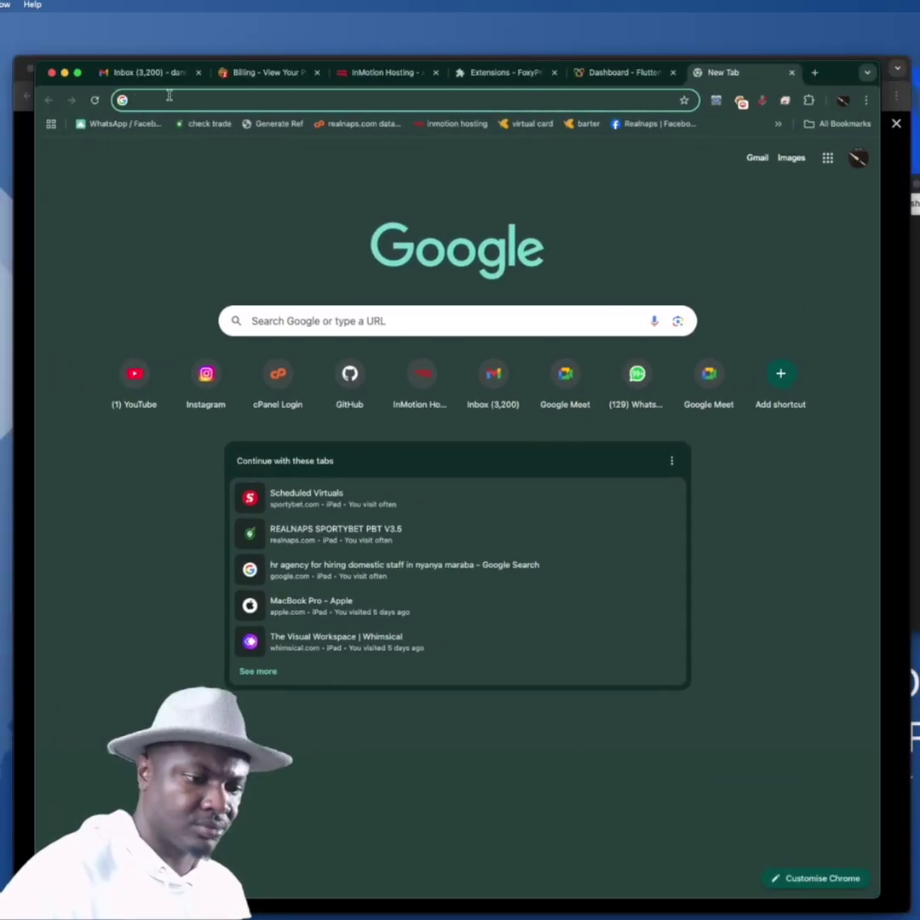
key("super+v")
key("Return")
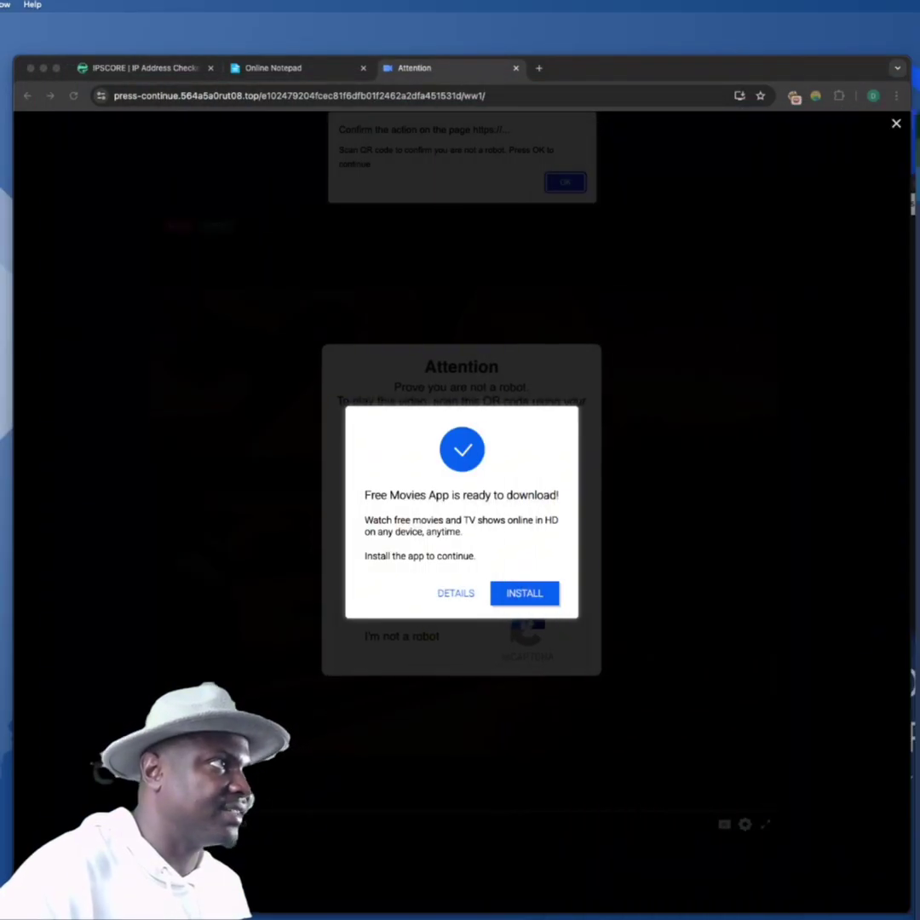
Step: Replace the Attention tab in the first Chrome window with a fresh load of the direct link, and close that tab after viewing
left_click(515, 68)
left_click(387, 69)
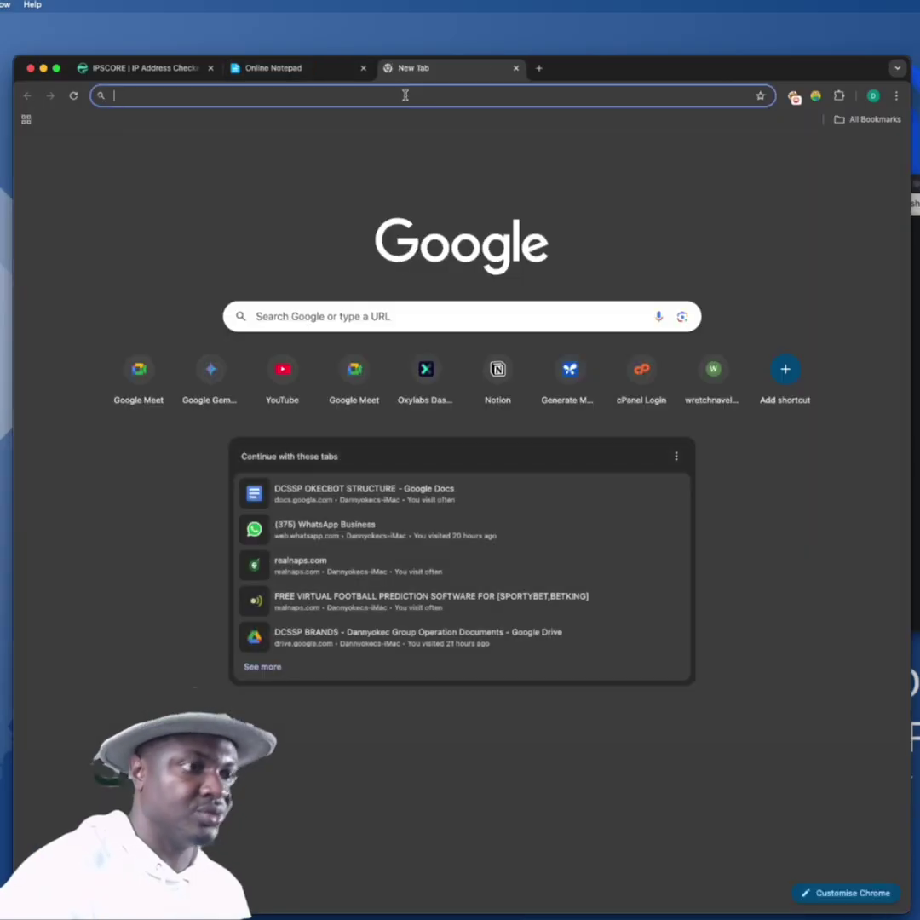
key("super+v")
key("Return")
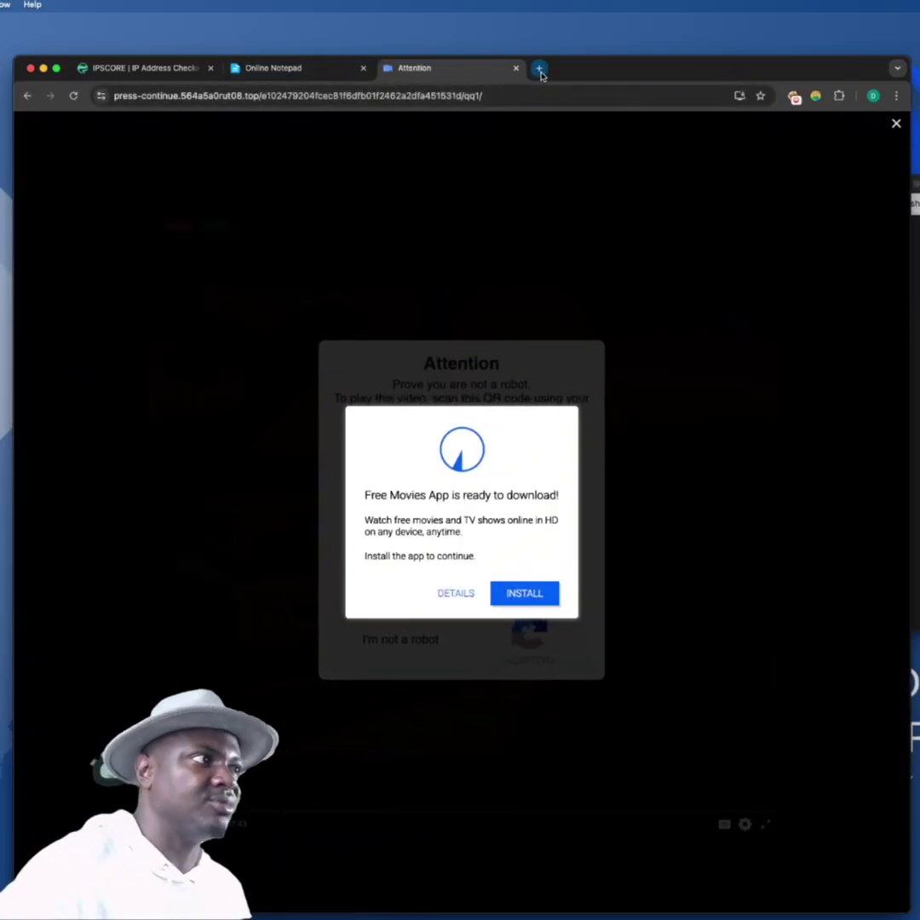
left_click(515, 68)
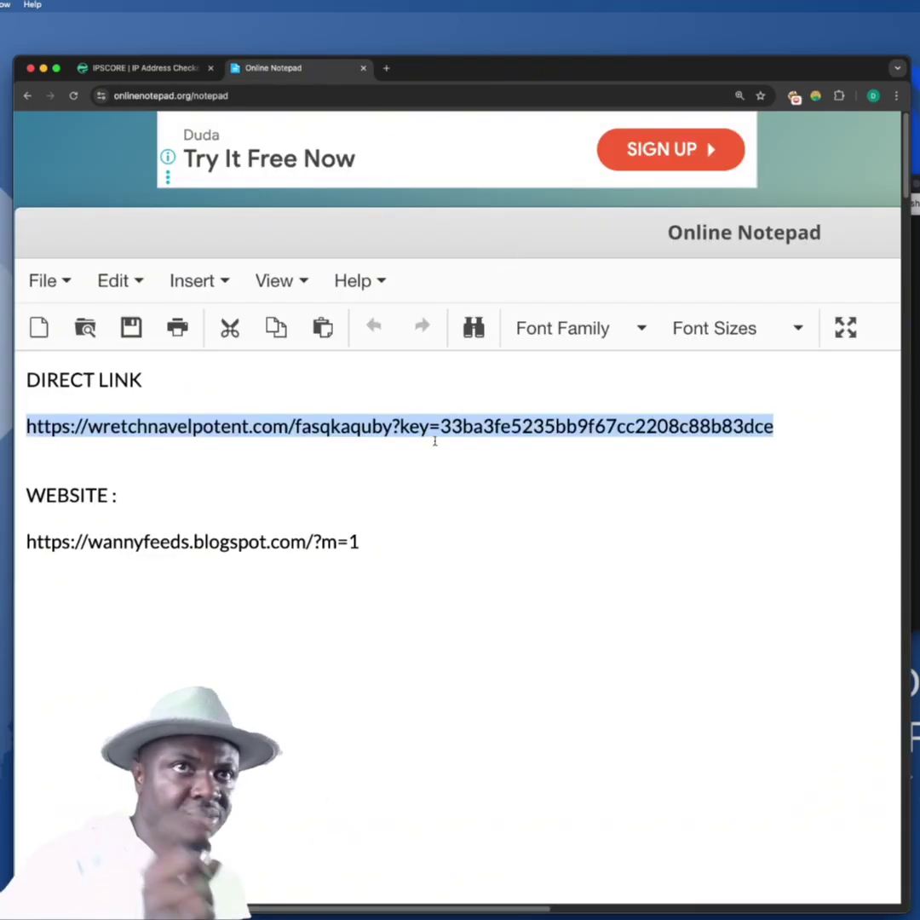
left_click(120, 426)
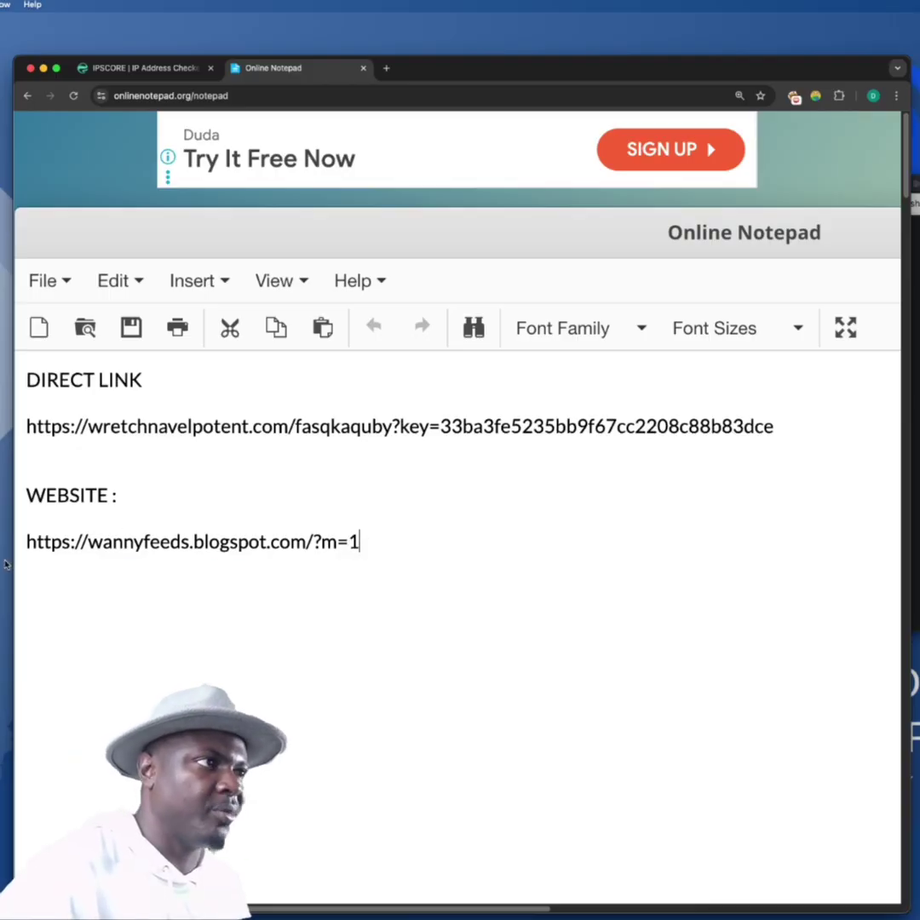
left_click_drag(5, 564, 5, 548)
key("super+c")
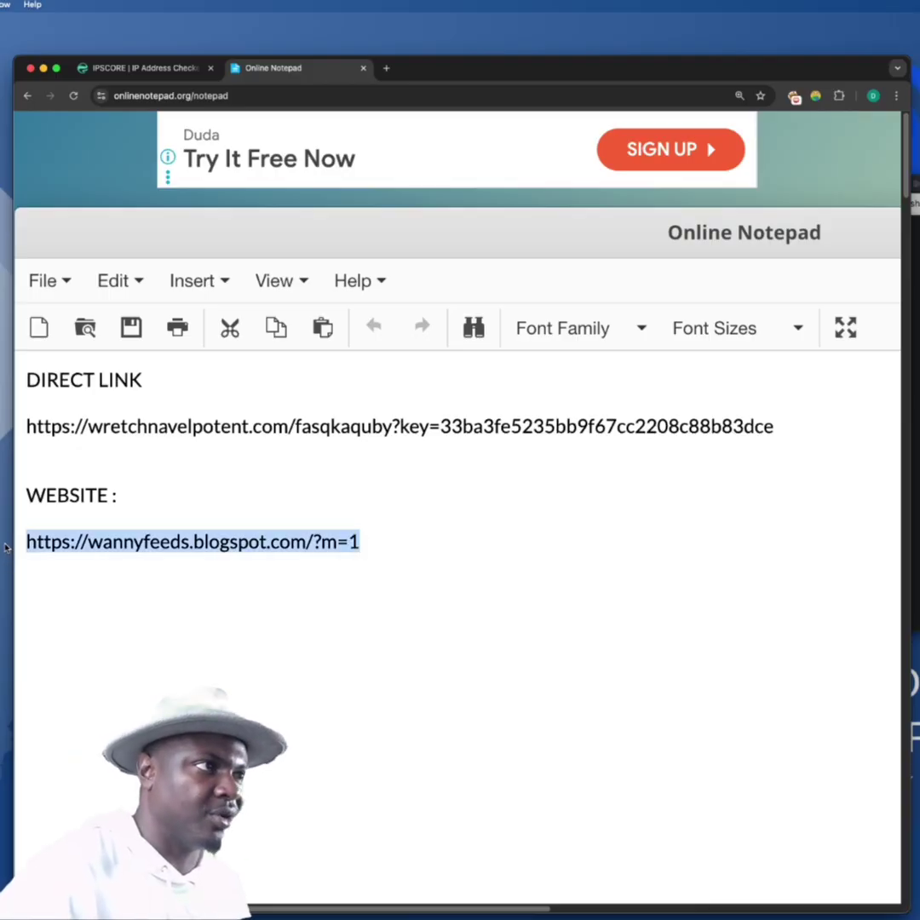
left_click(386, 69)
key("super+v")
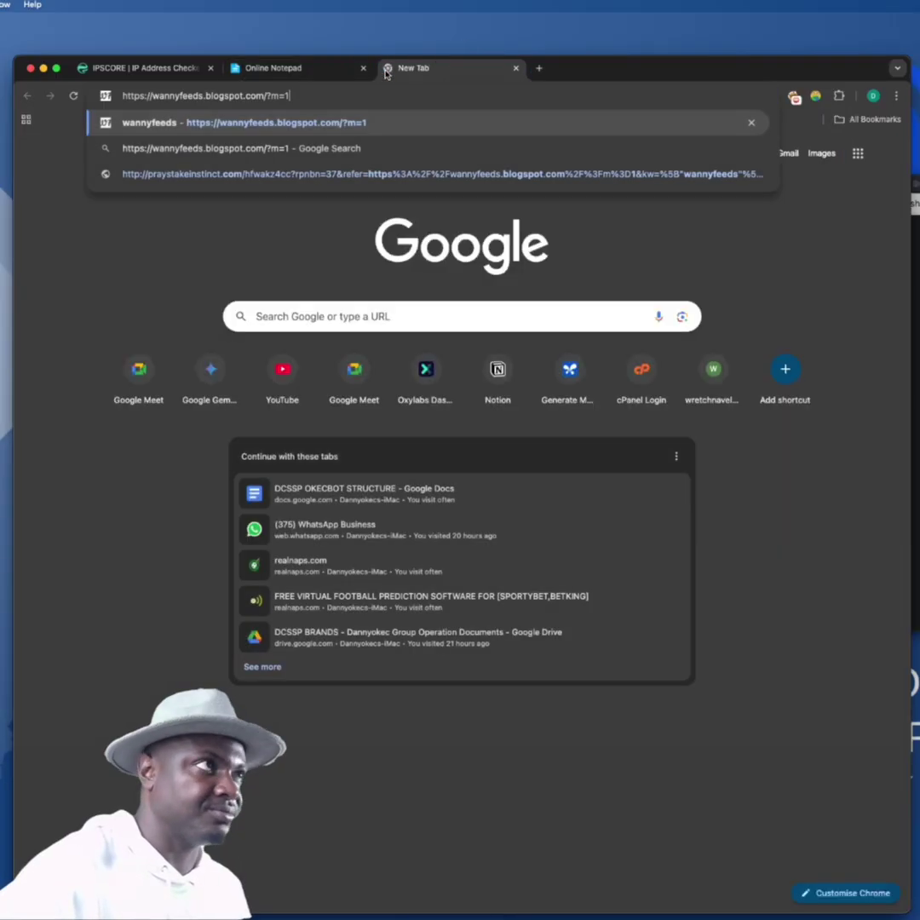
key("Return")
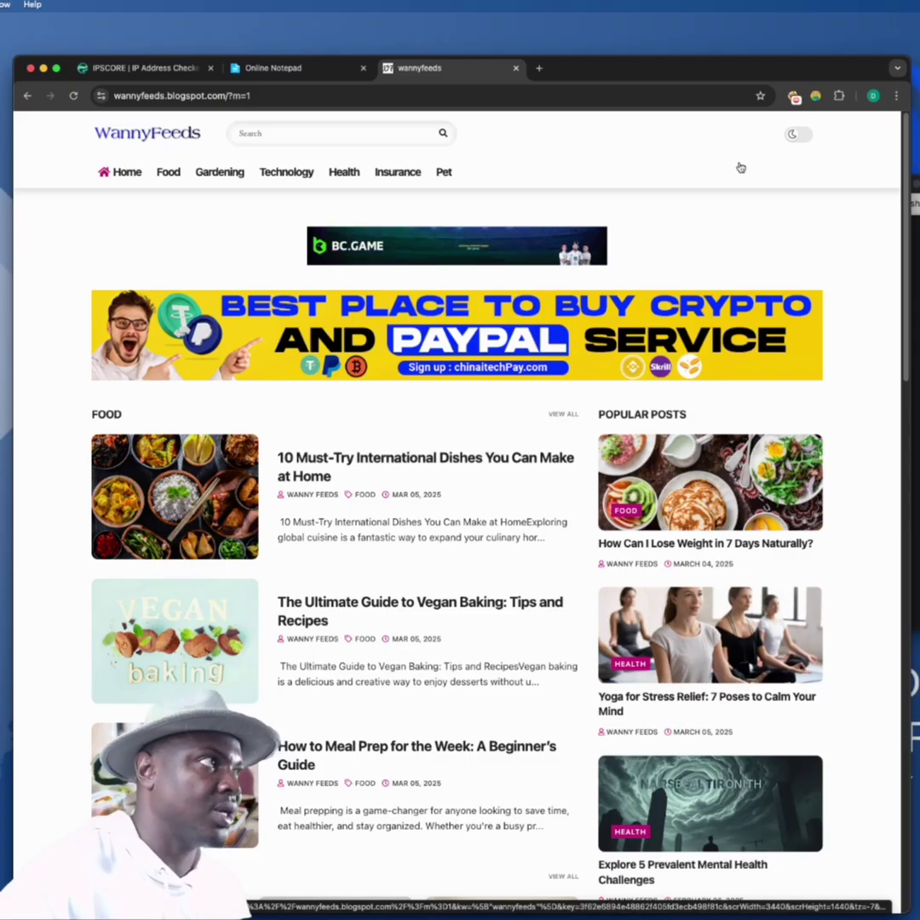
left_click(896, 95)
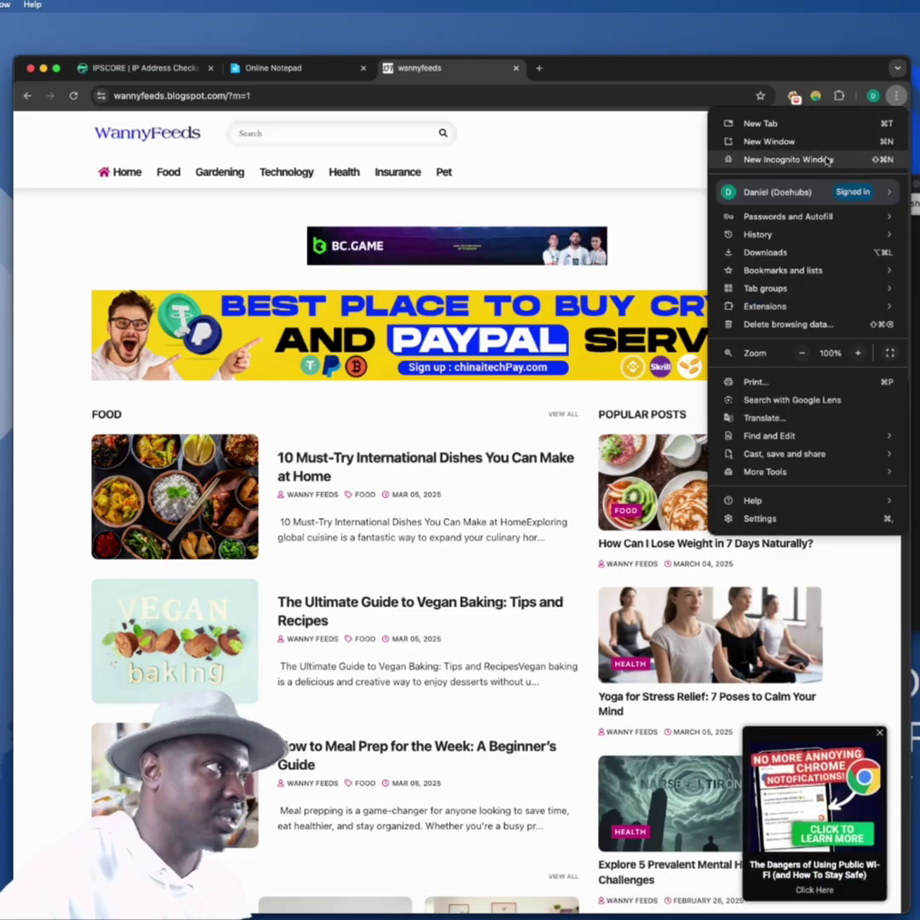
left_click(825, 159)
key("super+v")
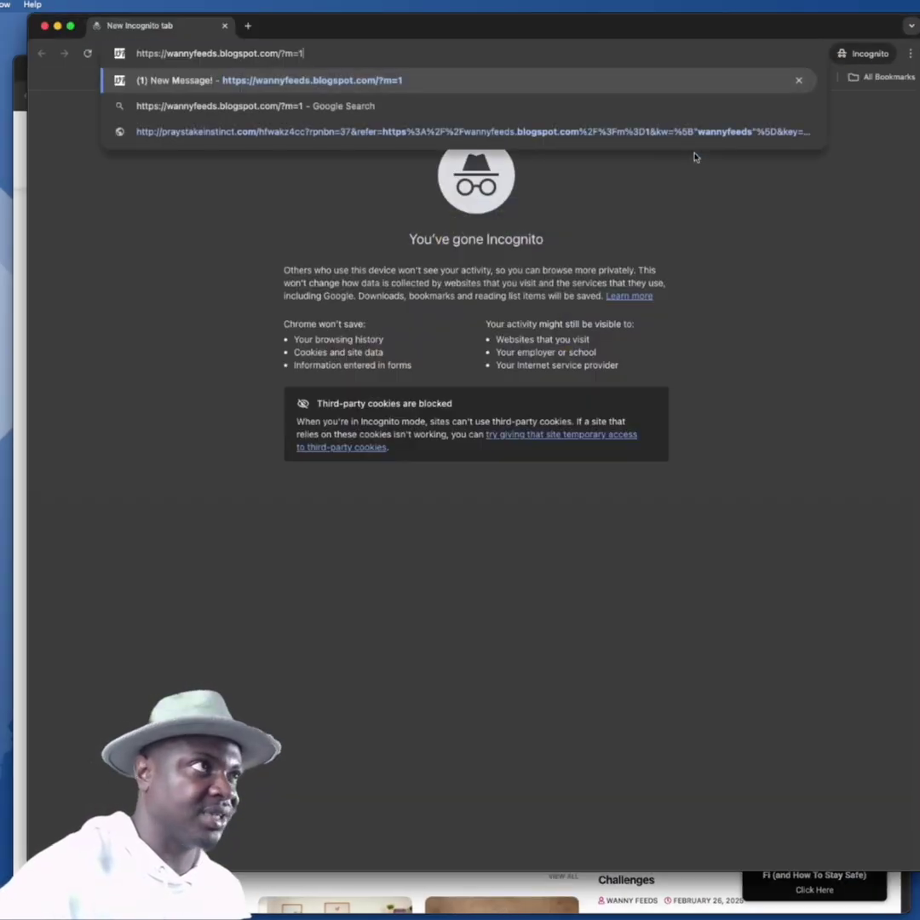
key("Return")
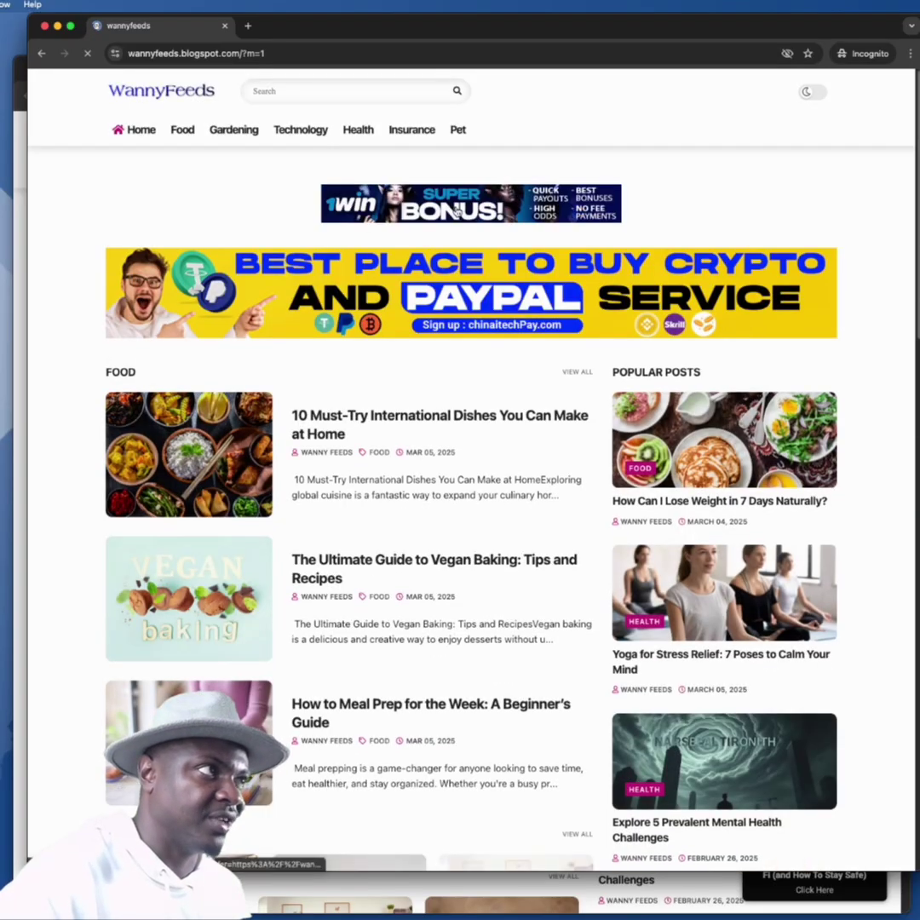
Step: Close the Incognito window and the wannyfeeds tab in the regular window
left_click(910, 53)
key("Escape")
left_click(44, 26)
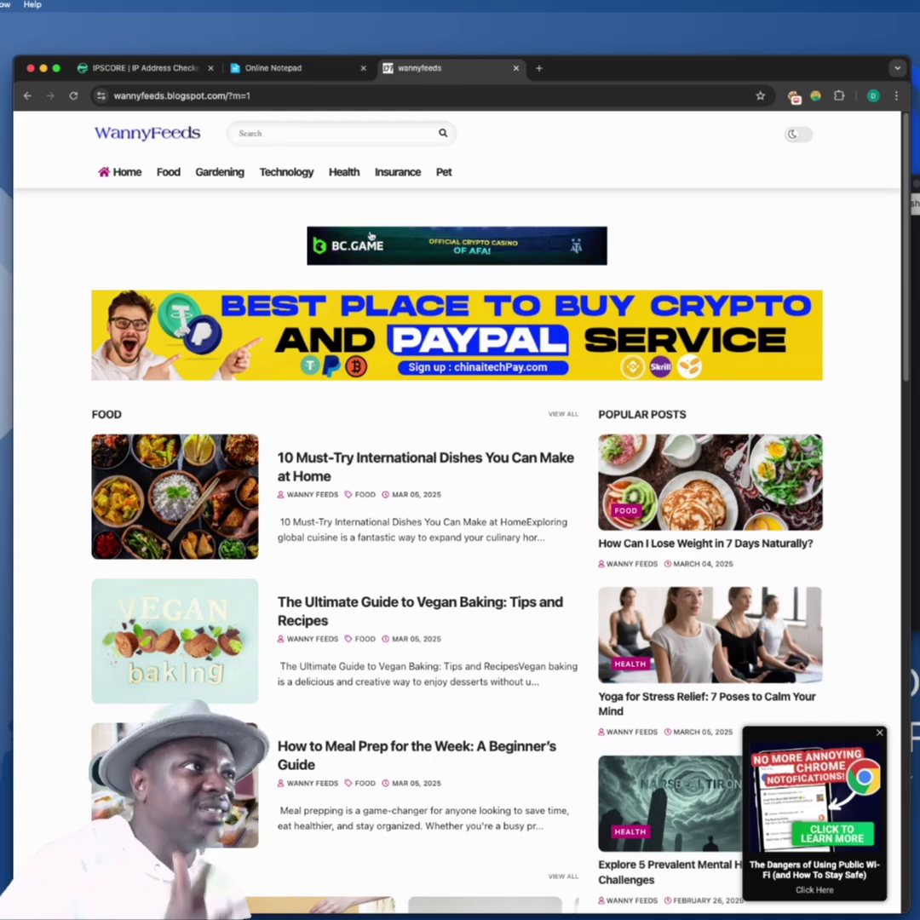
left_click(516, 68)
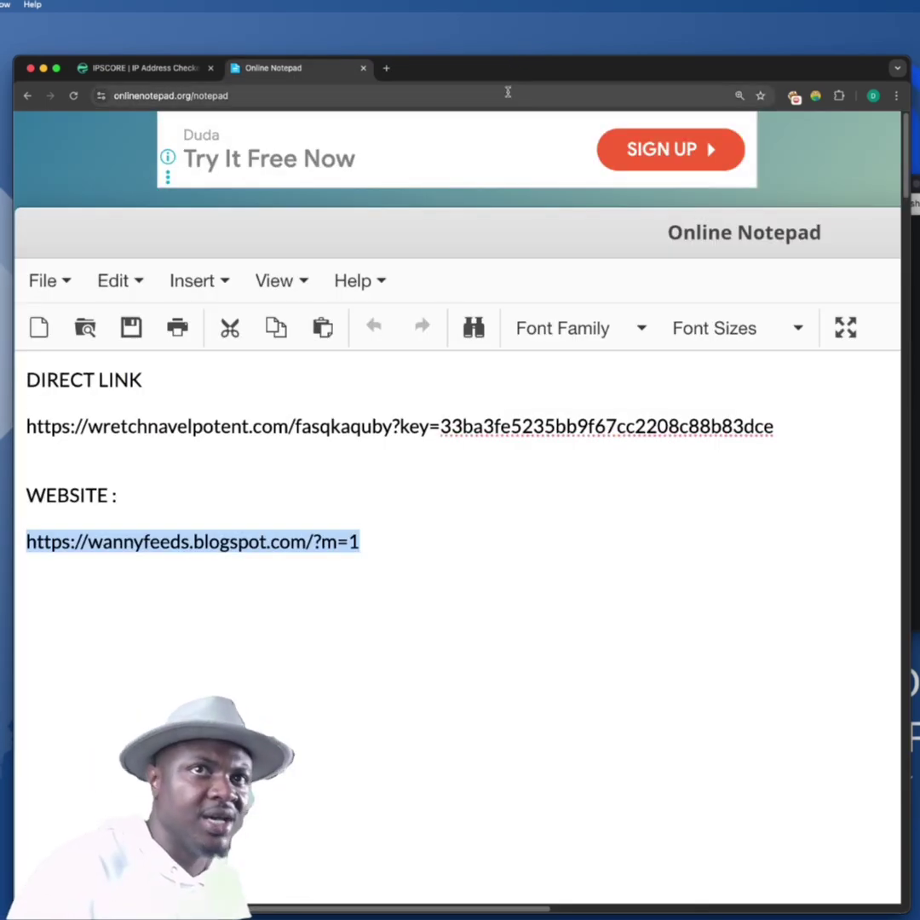
Step: Return to the IPSCORE page, switch to NordVPN, and connect to the United States
left_click(159, 71)
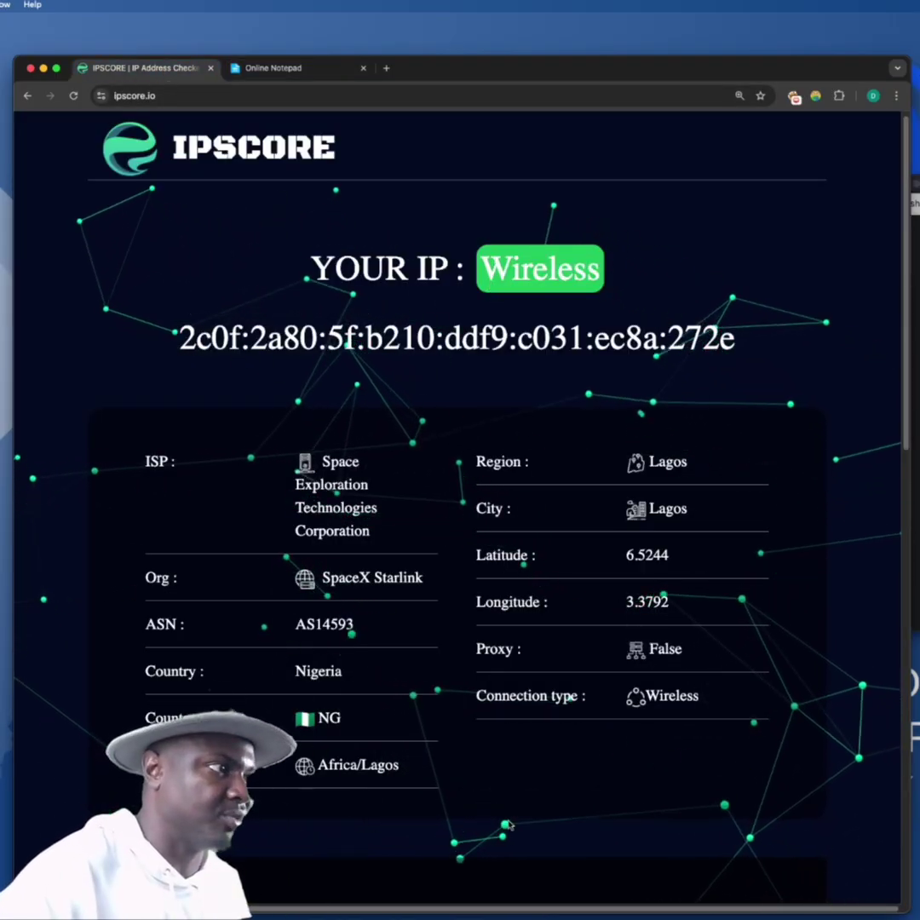
mouse_move(548, 905)
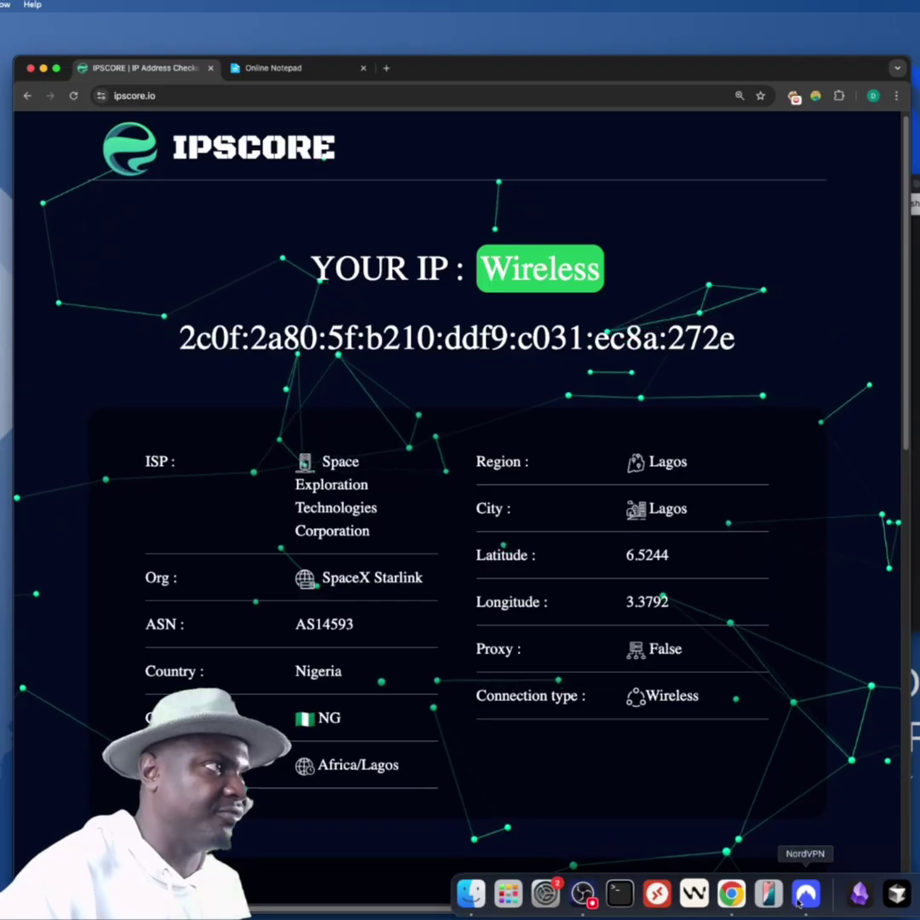
left_click(777, 901)
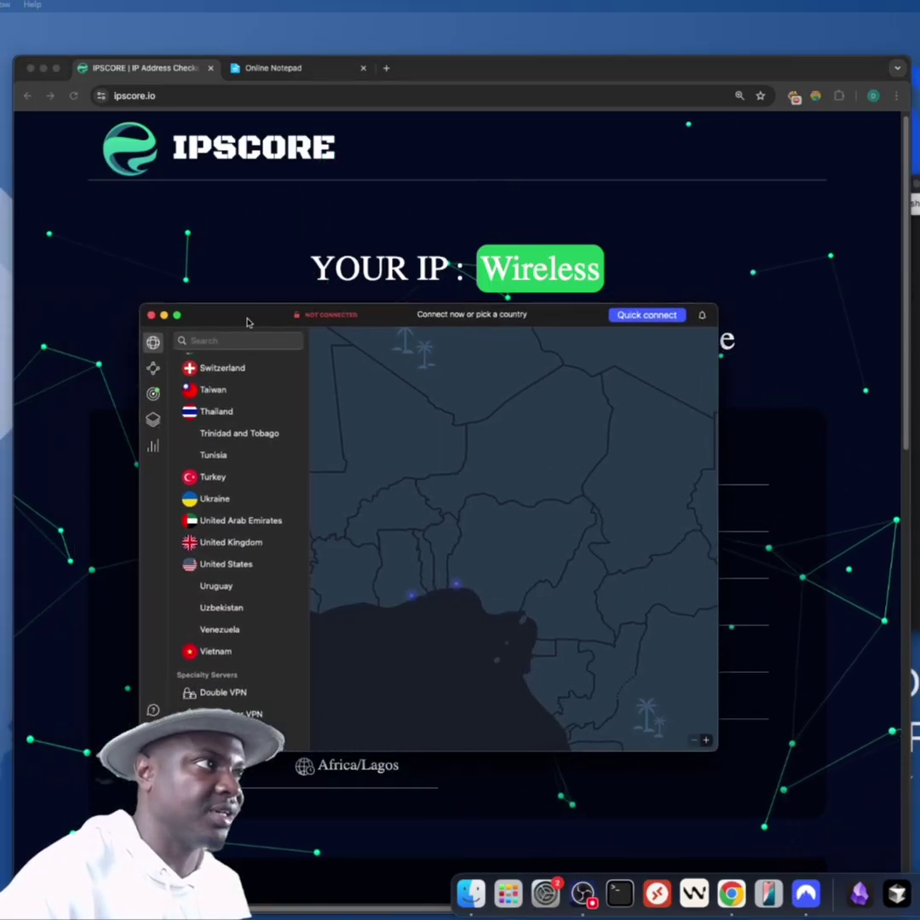
left_click_drag(246, 319, 333, 315)
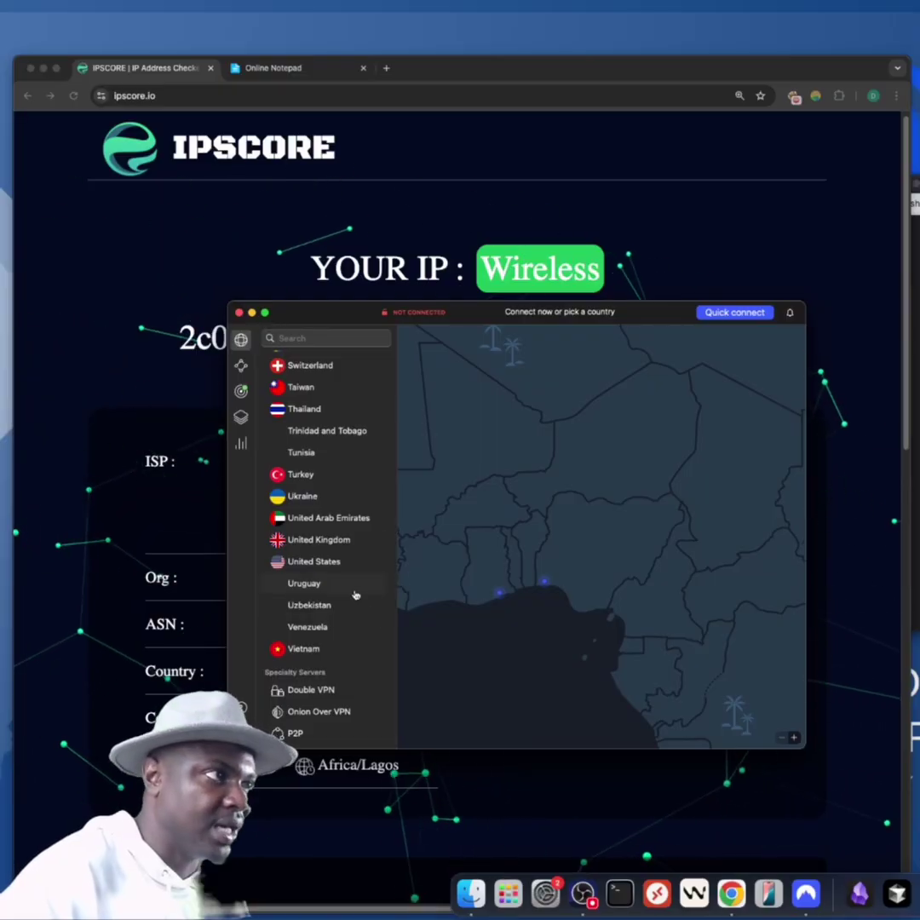
left_click(323, 567)
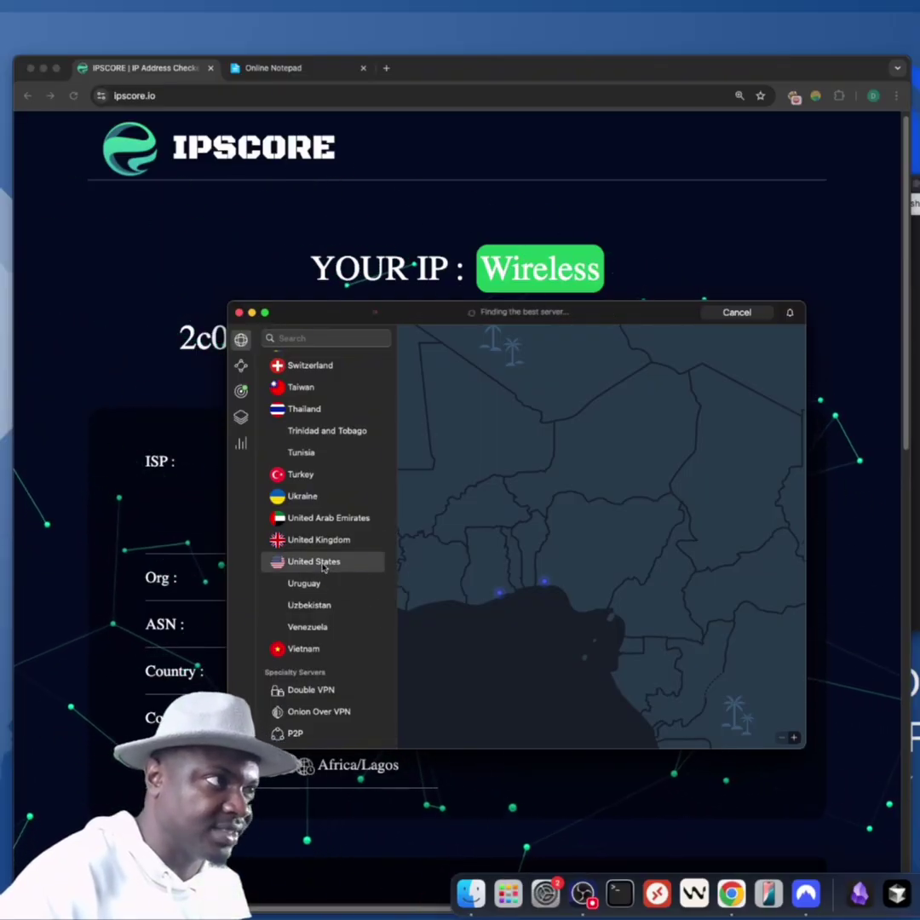
Step: Reload the IPSCORE page to examine the IP details, and check the connection in NordVPN
left_click(73, 96)
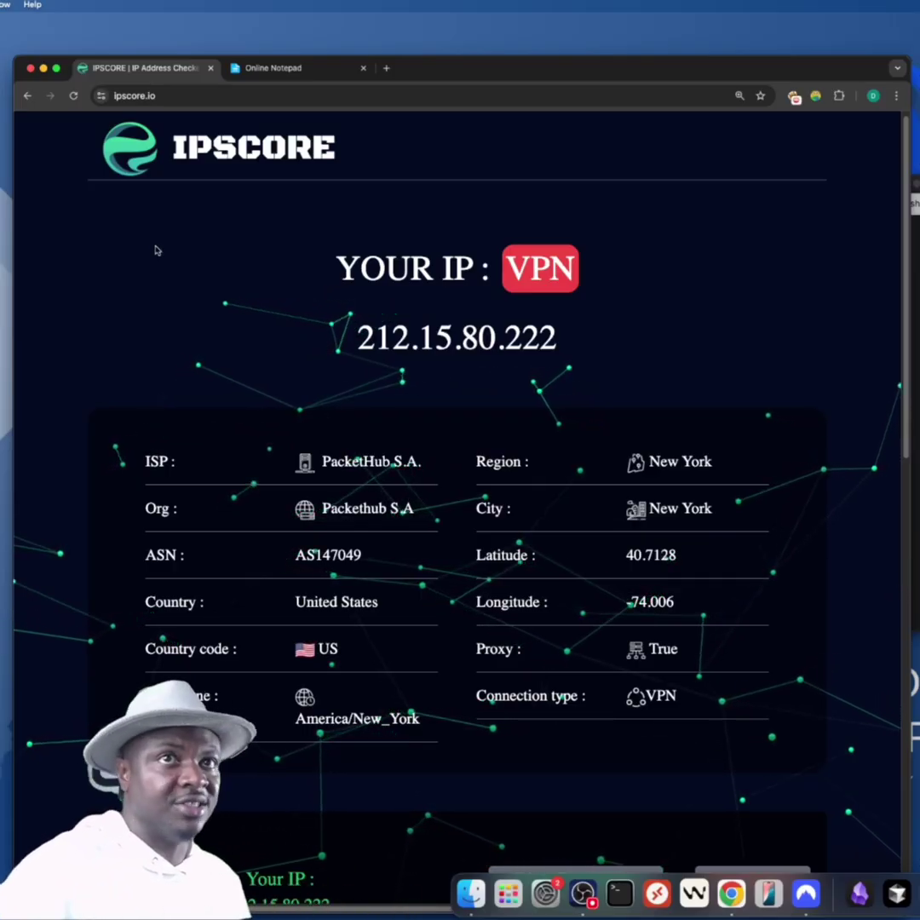
scroll(654, 618, "down", 1)
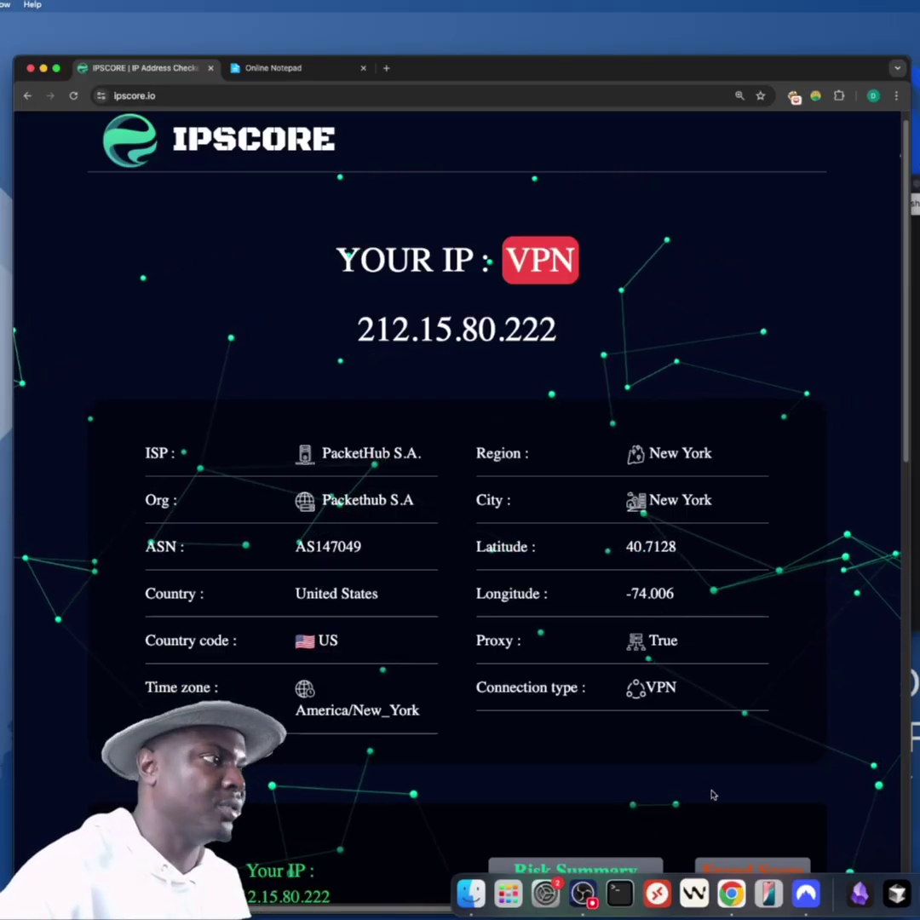
left_click(806, 893)
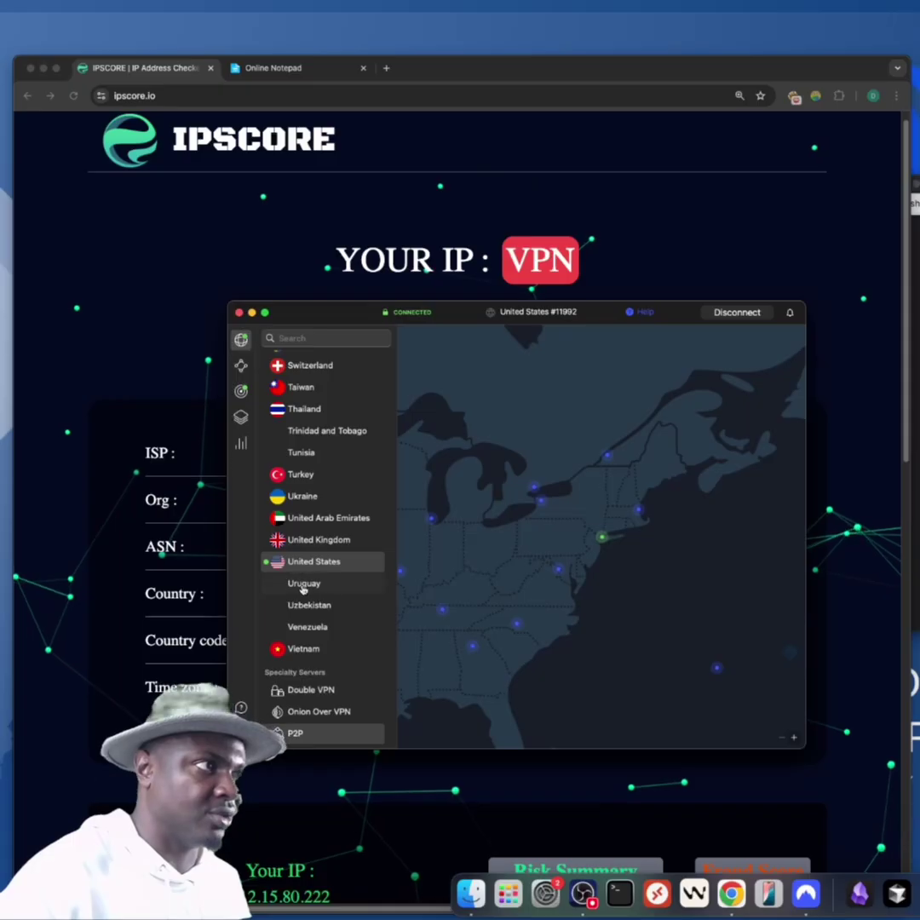
left_click(155, 322)
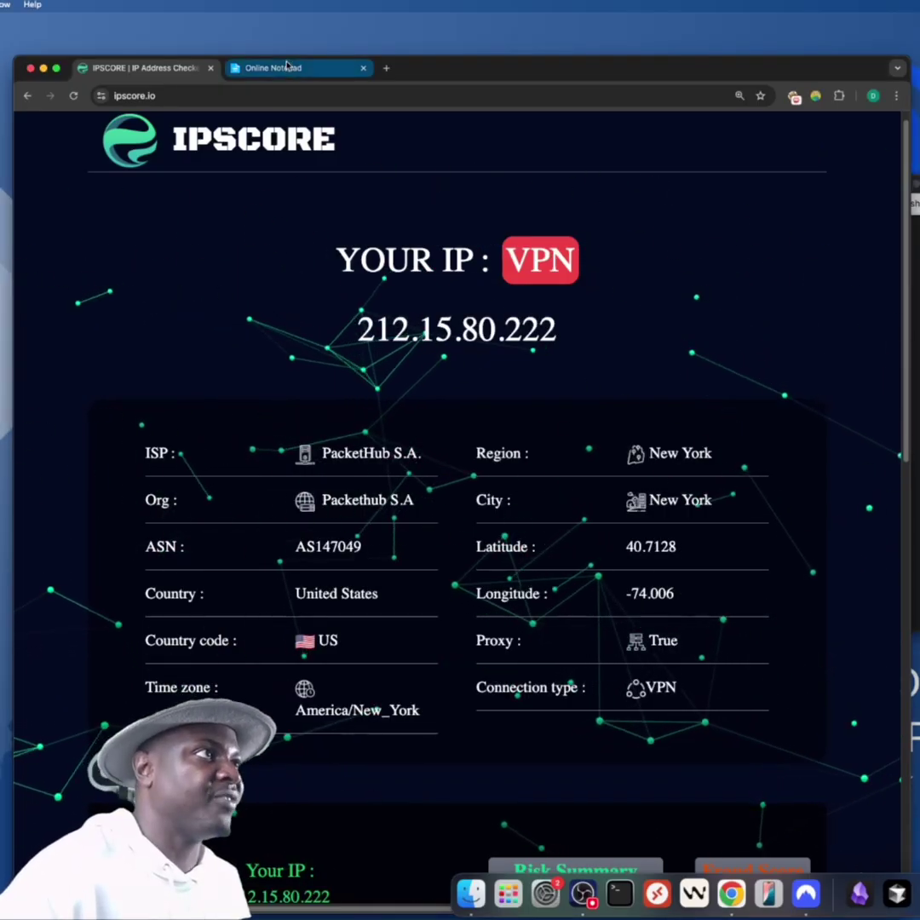
Step: Copy the direct link from the notepad again and load it in a new tab over the VPN connection
left_click(273, 68)
left_click(393, 423)
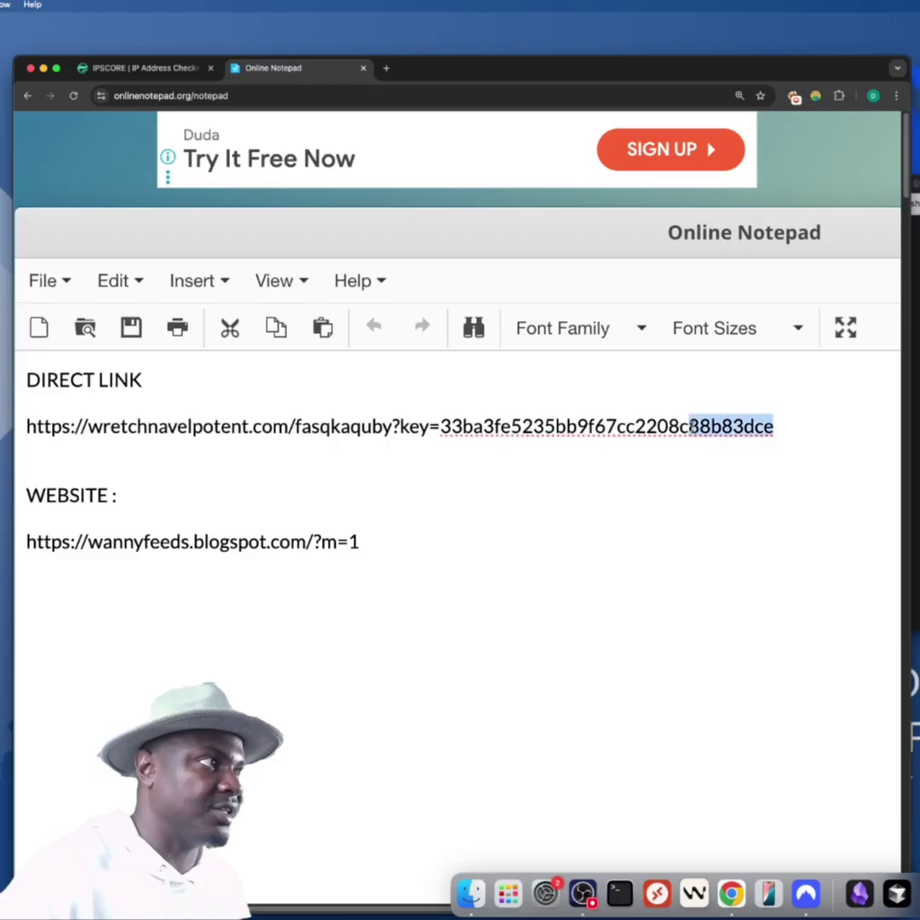
left_click_drag(689, 426, 26, 426)
key("super+c")
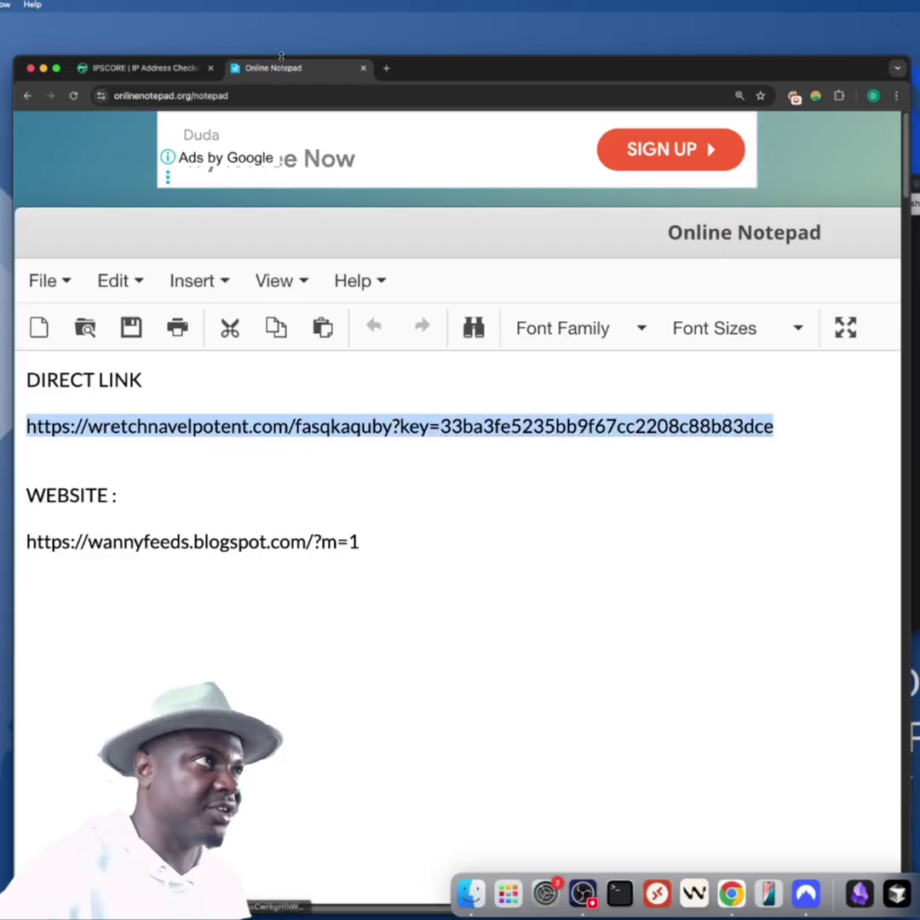
left_click(384, 69)
key("super+v")
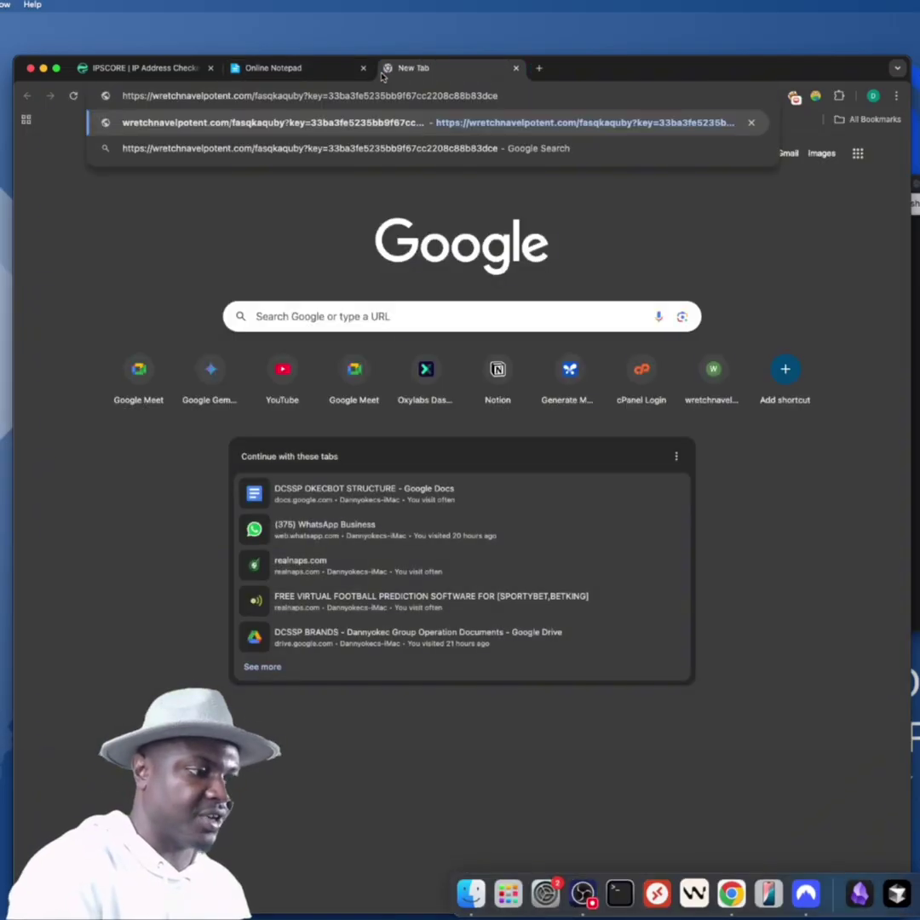
key("Return")
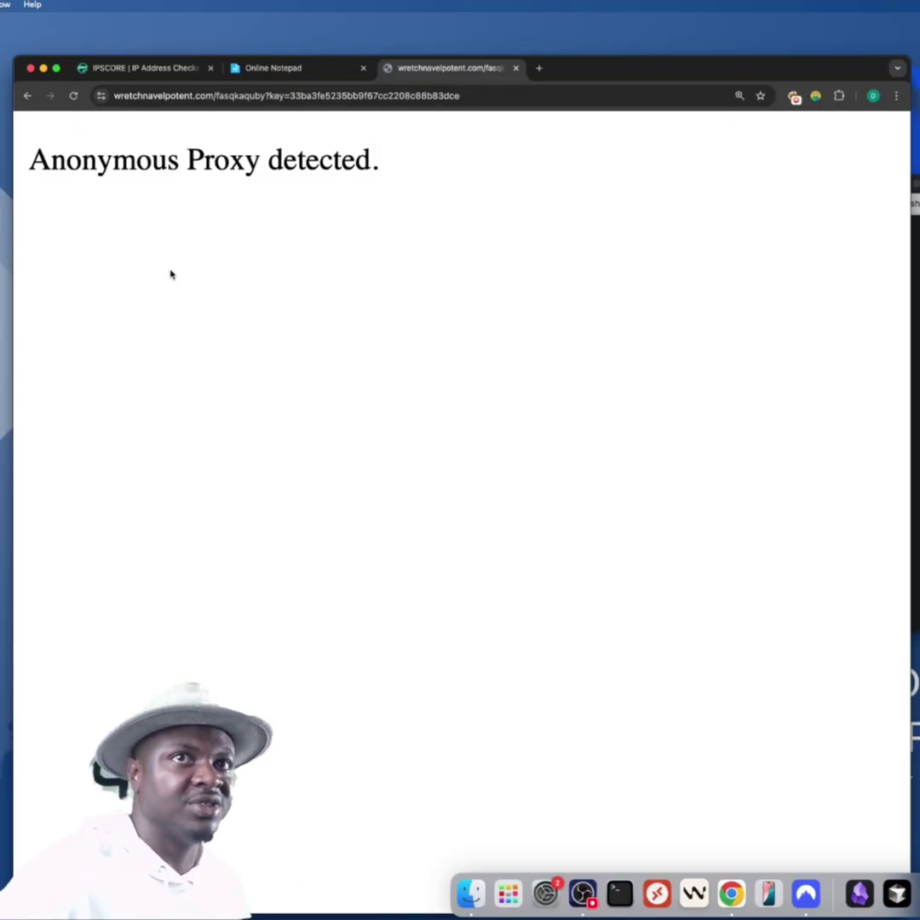
Step: Load the copied direct link in a new Incognito window to check it over the VPN, and close that window
left_click(895, 95)
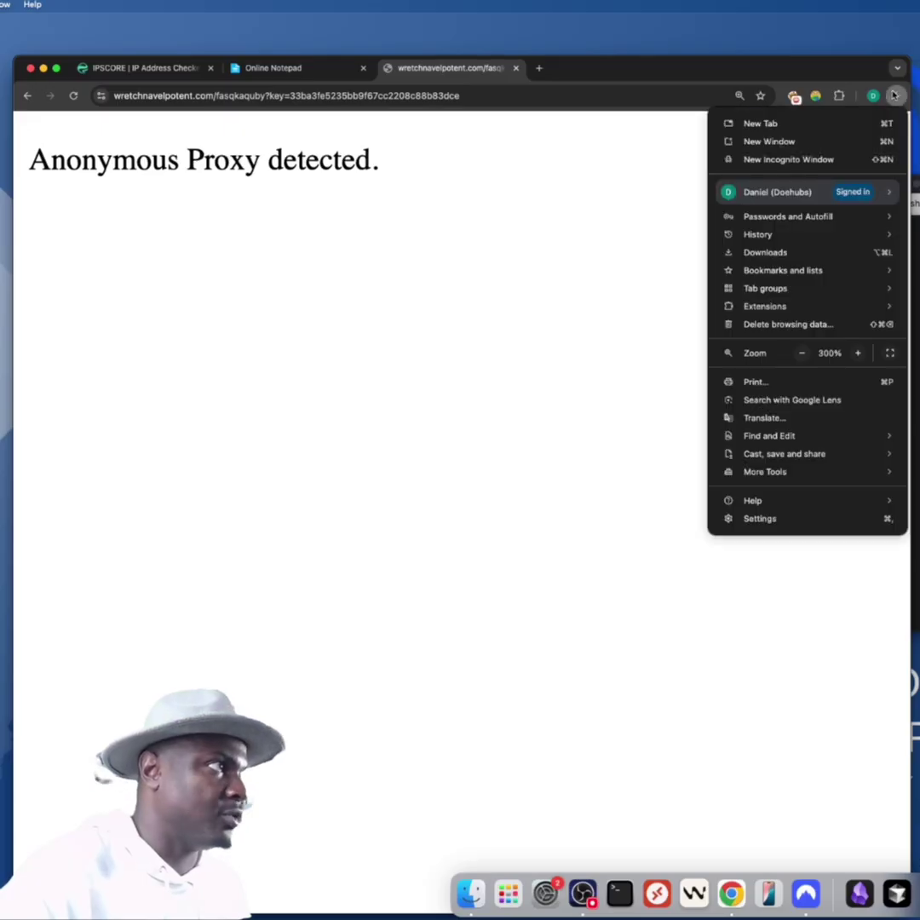
left_click(790, 160)
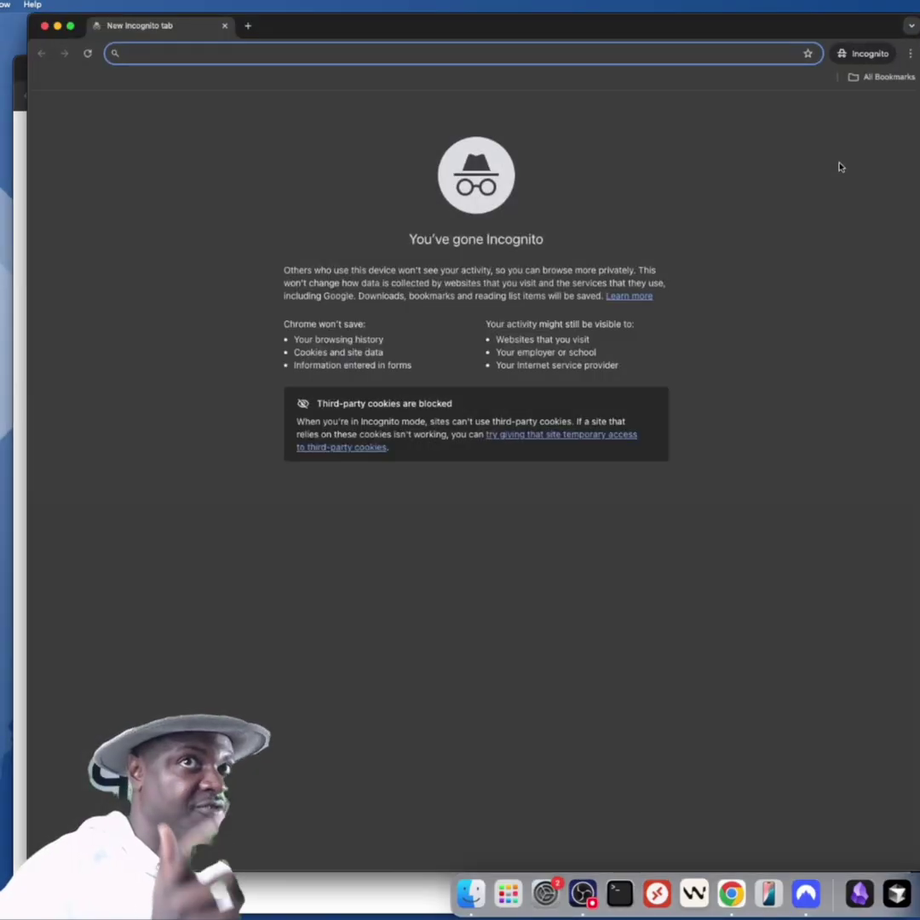
key("super+v")
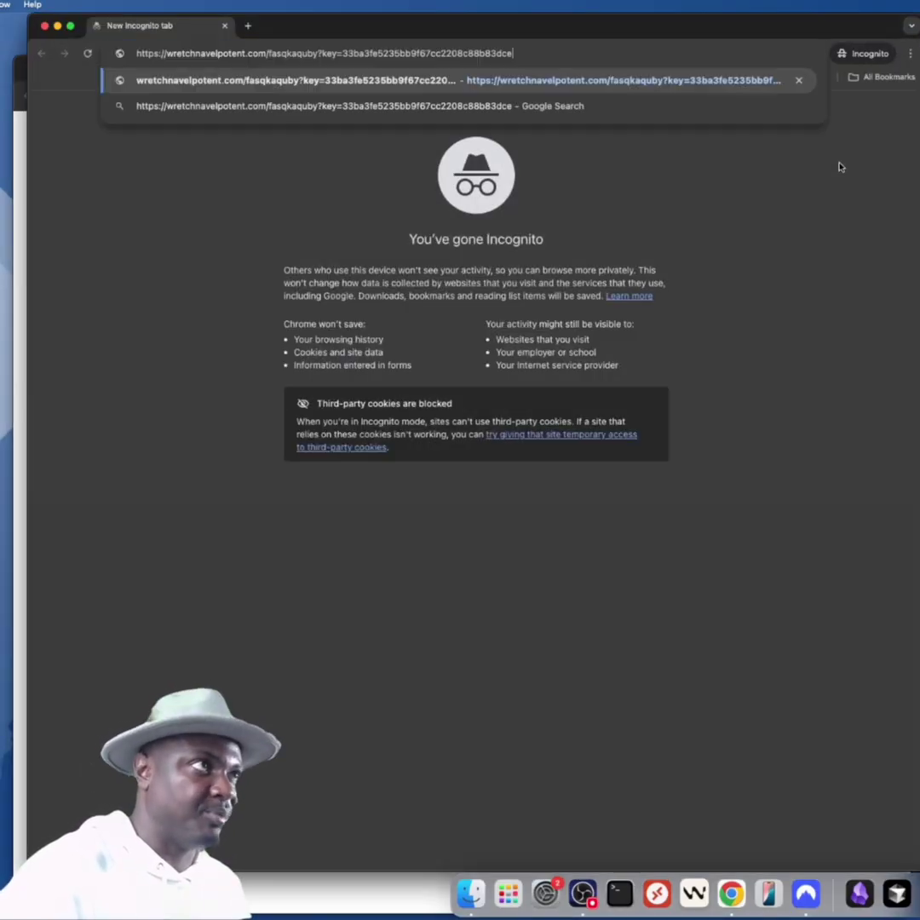
key("Return")
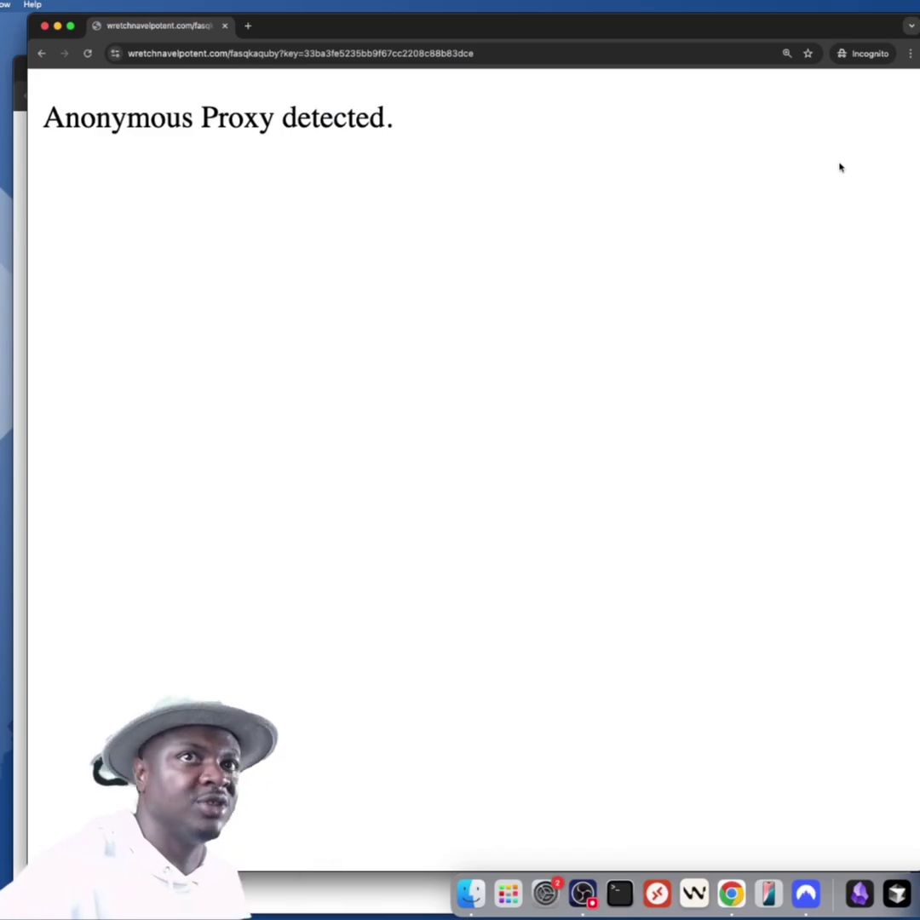
left_click(45, 27)
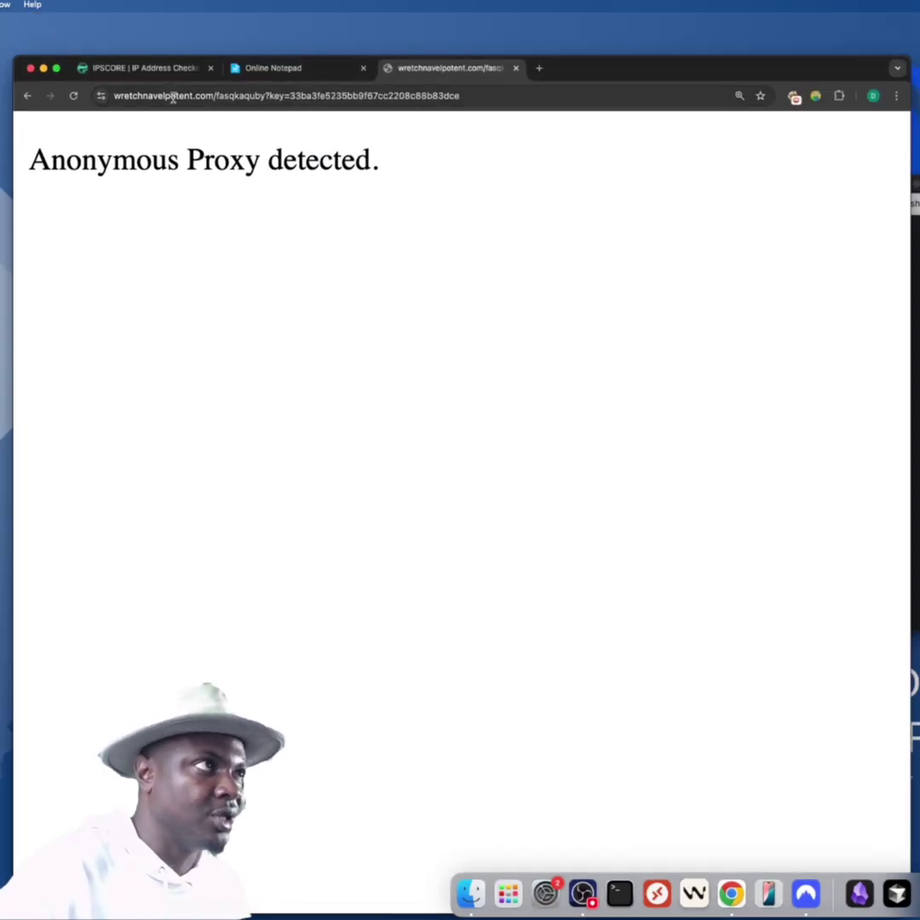
Step: Return to the IPSCORE page, switch to NordVPN, and connect to the United Kingdom
key("super+1")
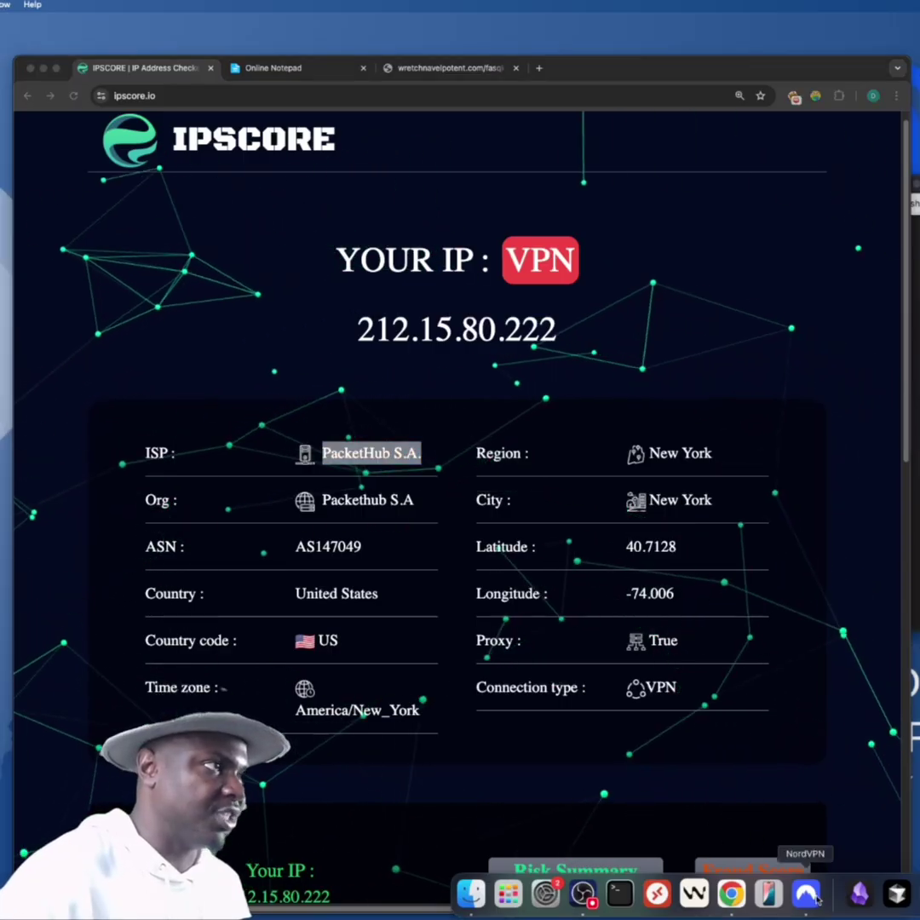
left_click(806, 891)
left_click(337, 542)
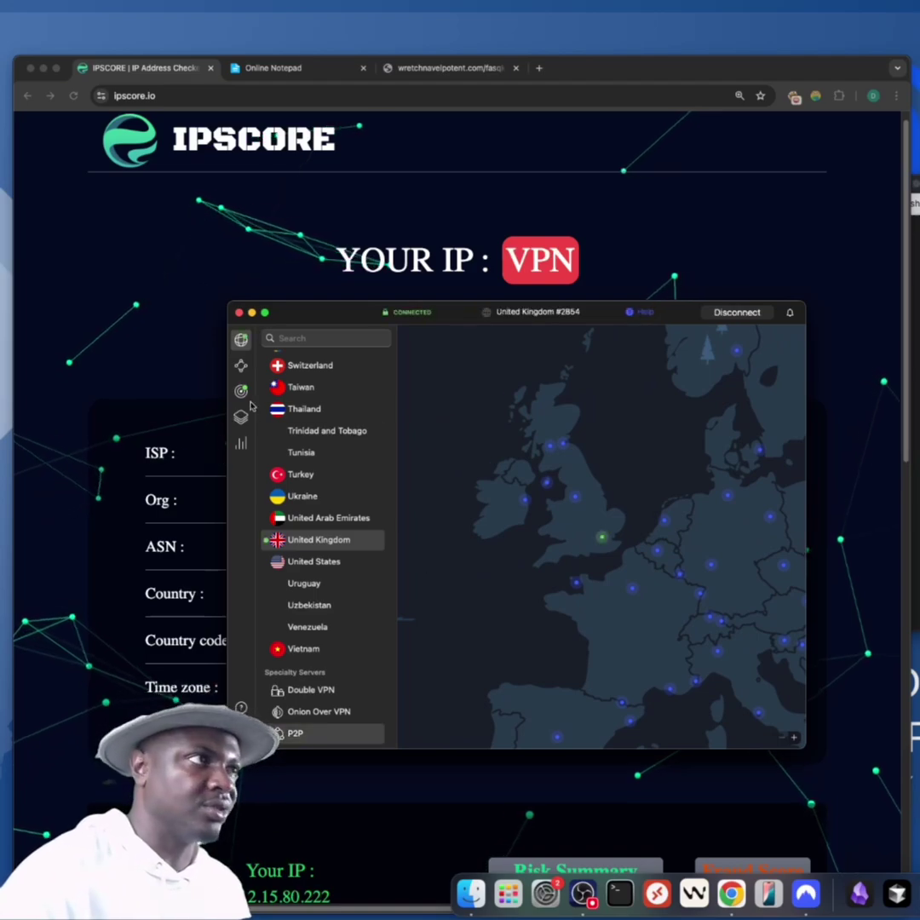
Step: Reload the IPSCORE page and examine the country, ISP, proxy status and fraud score of the new IP
left_click(166, 332)
left_click(73, 96)
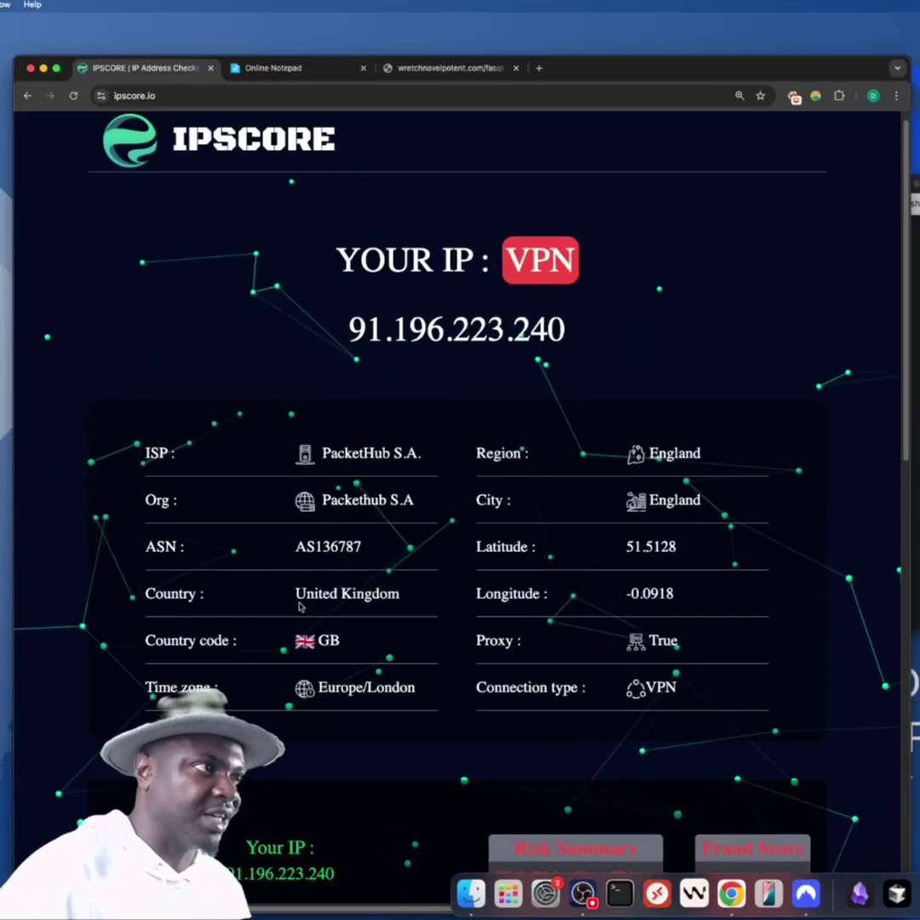
left_click_drag(296, 593, 399, 594)
left_click_drag(323, 452, 424, 457)
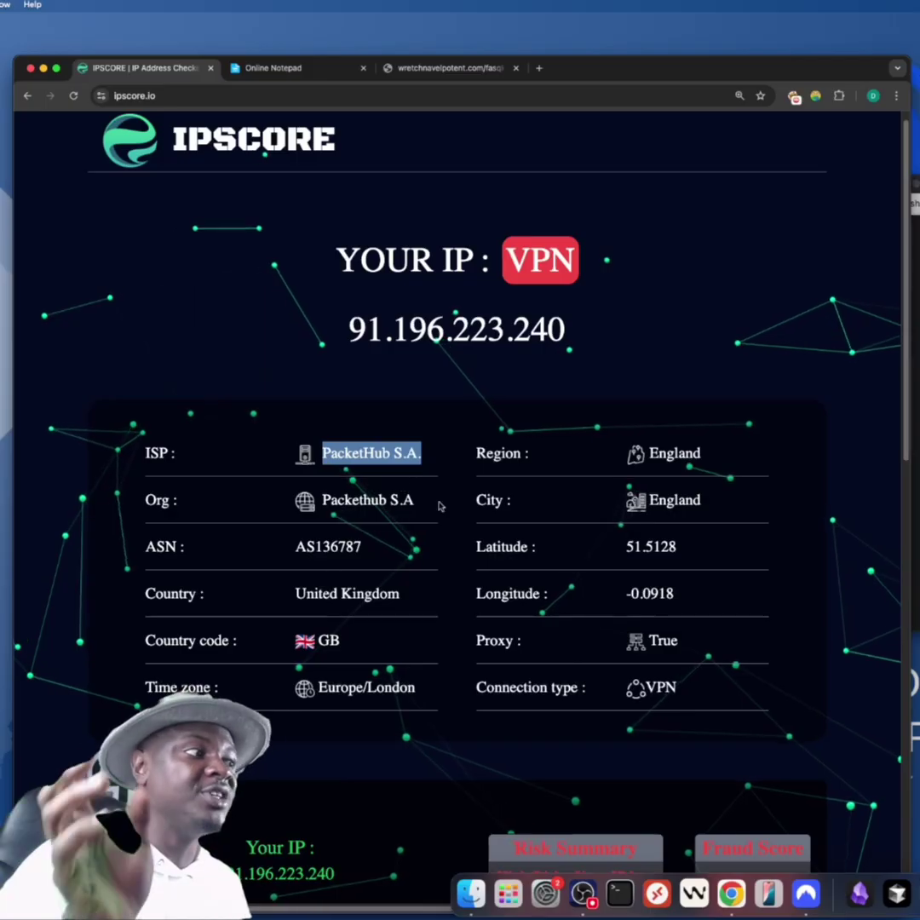
scroll(558, 531, "down", 5)
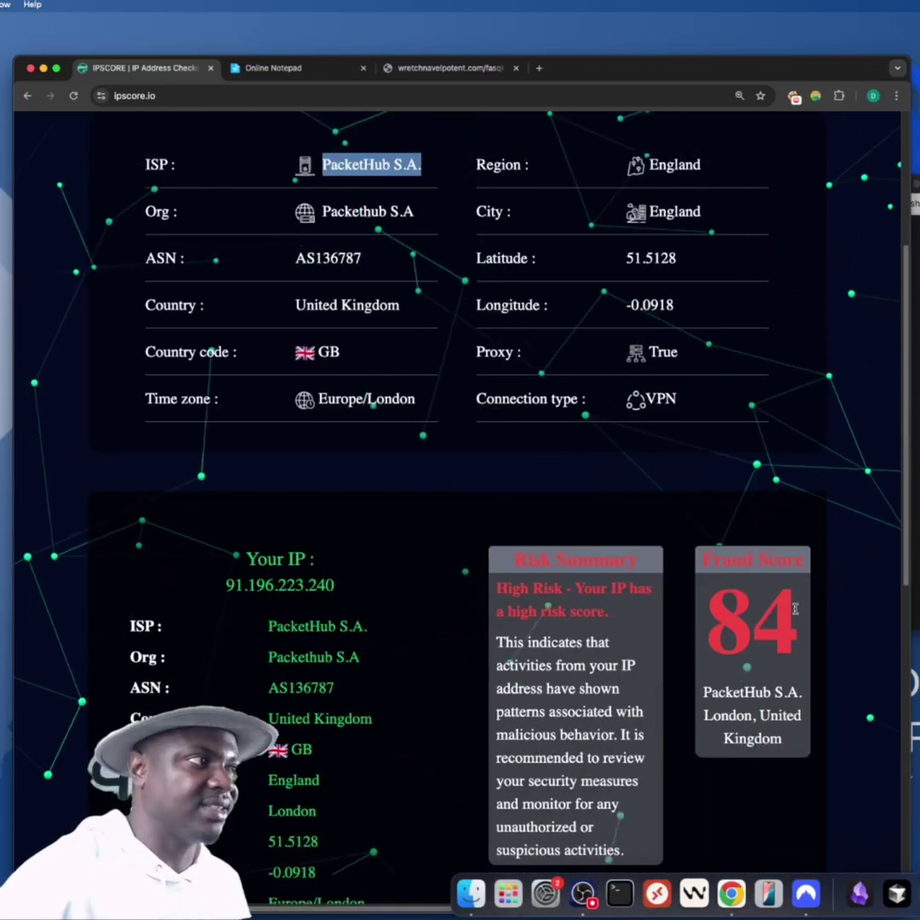
scroll(757, 626, "up", 5)
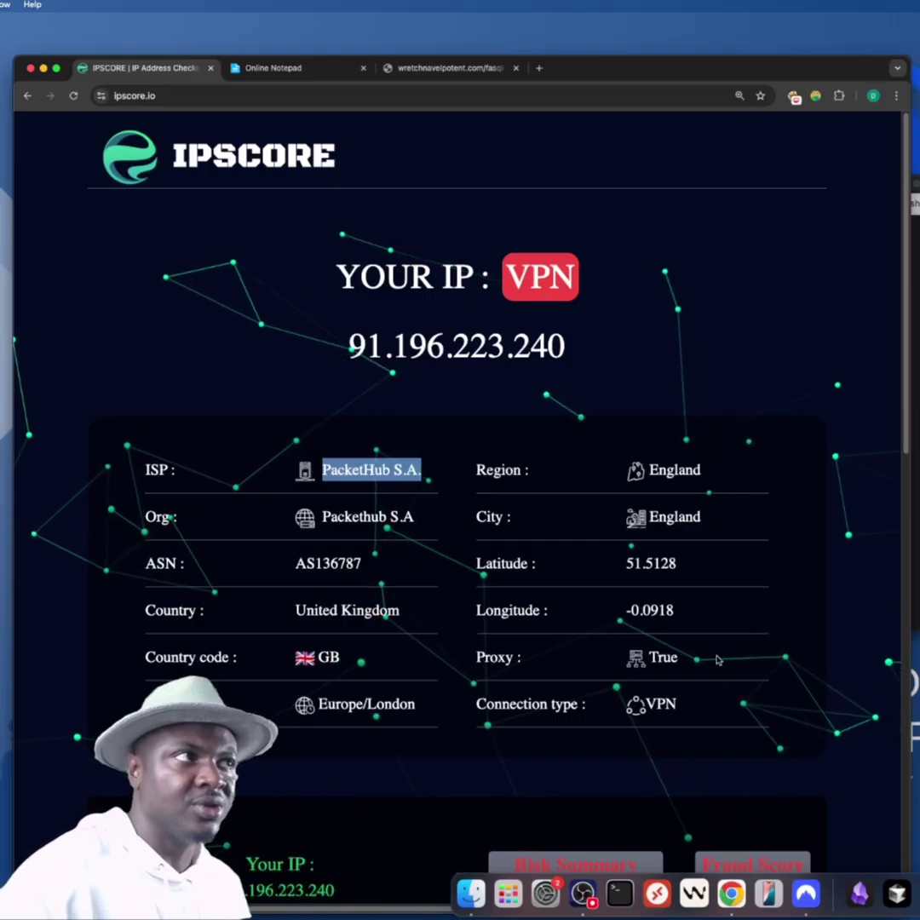
Step: Close the old direct-link tab, load the direct link in a new tab over the United Kingdom connection, and close that tab
left_click(516, 68)
left_click(281, 68)
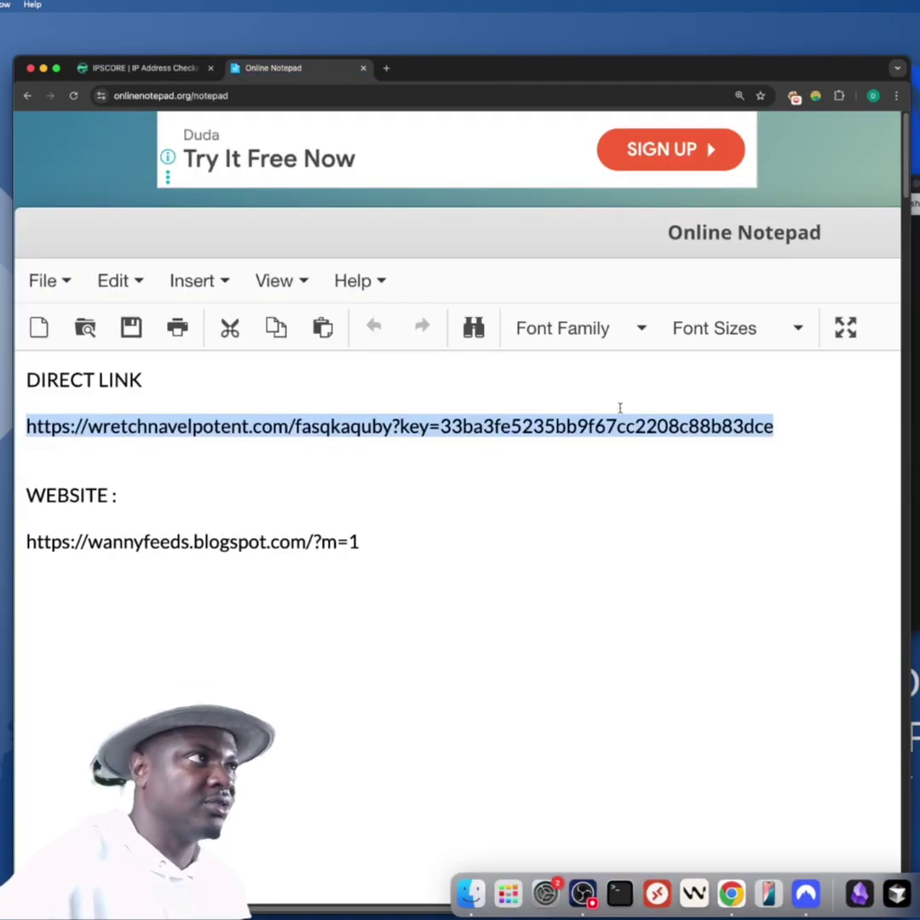
left_click(387, 68)
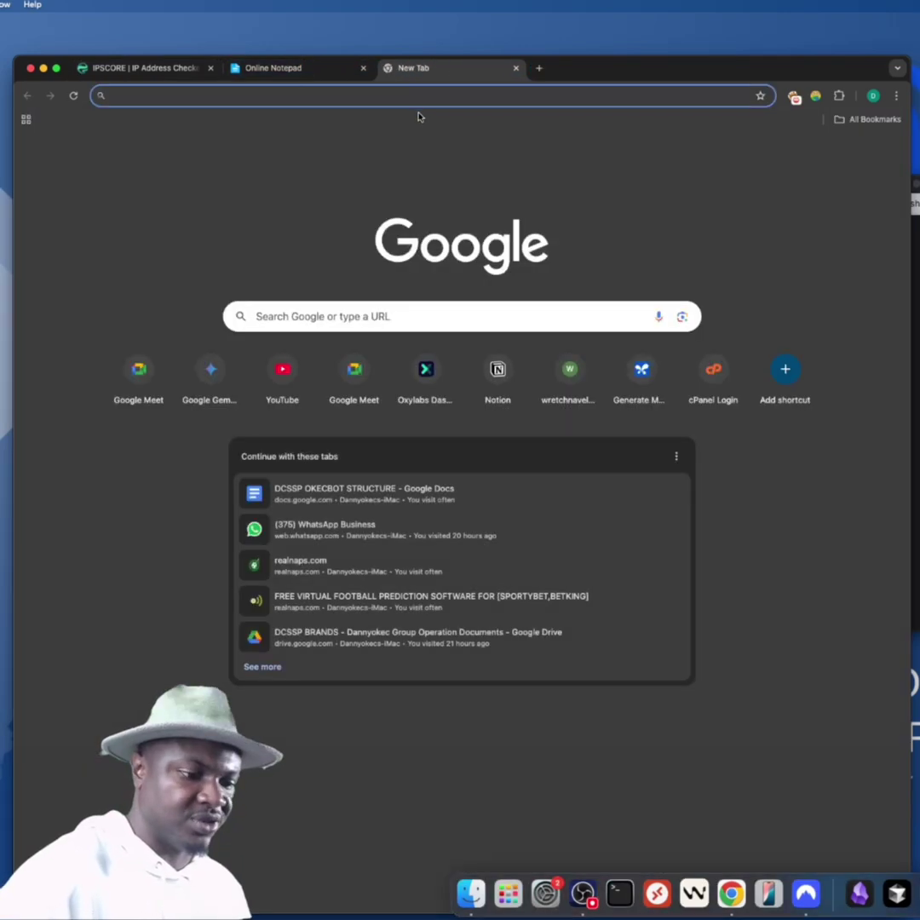
type("https://wretchnavelpotent.com/fasqkaquby?key=33ba3fe5235bb9f67cc2208c88b83dce")
key("Return")
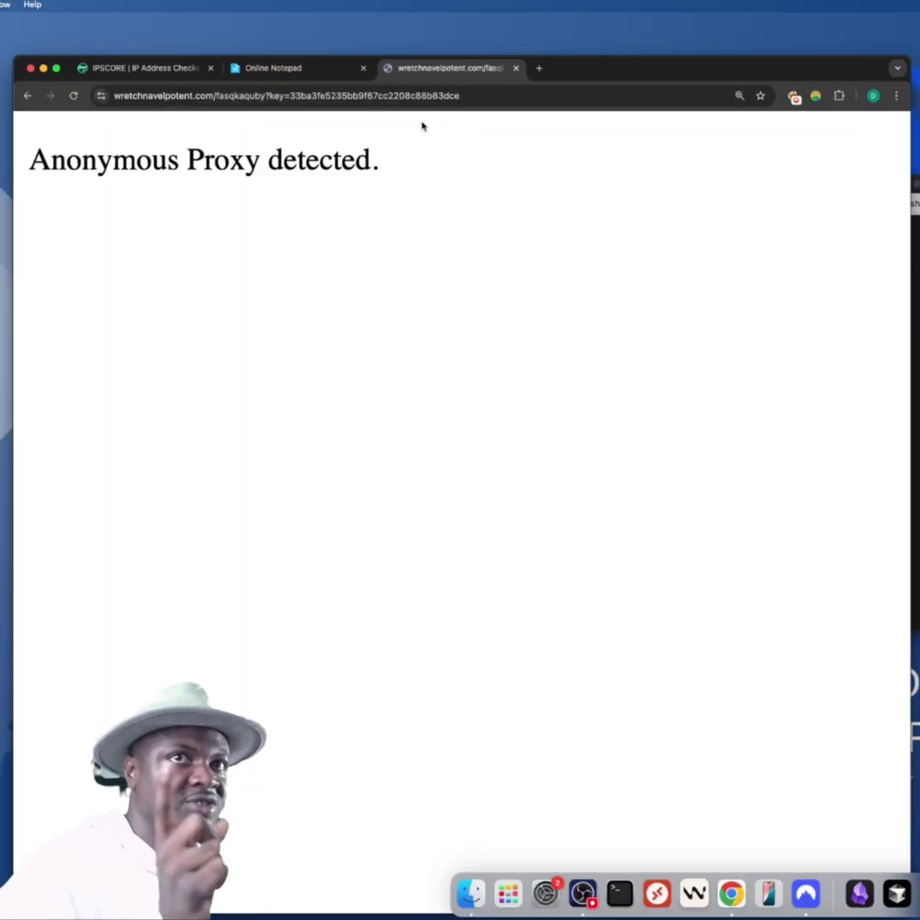
left_click(516, 68)
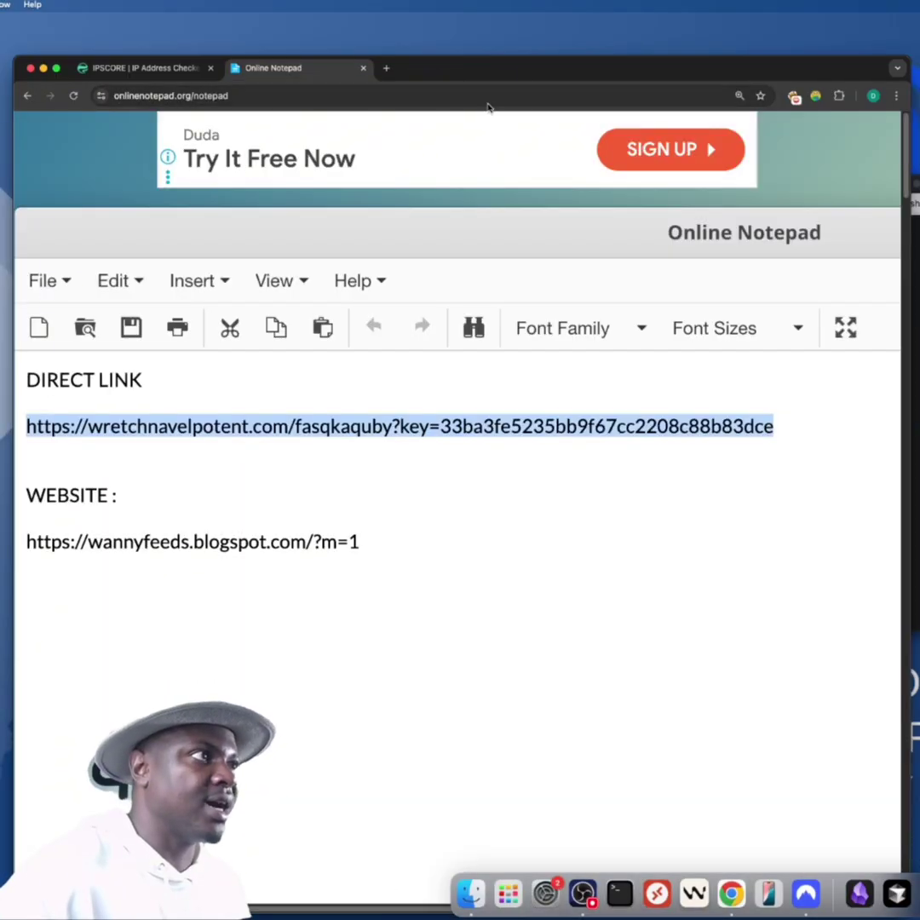
left_click(390, 516)
left_click_drag(288, 550, 10, 552)
key("super+c")
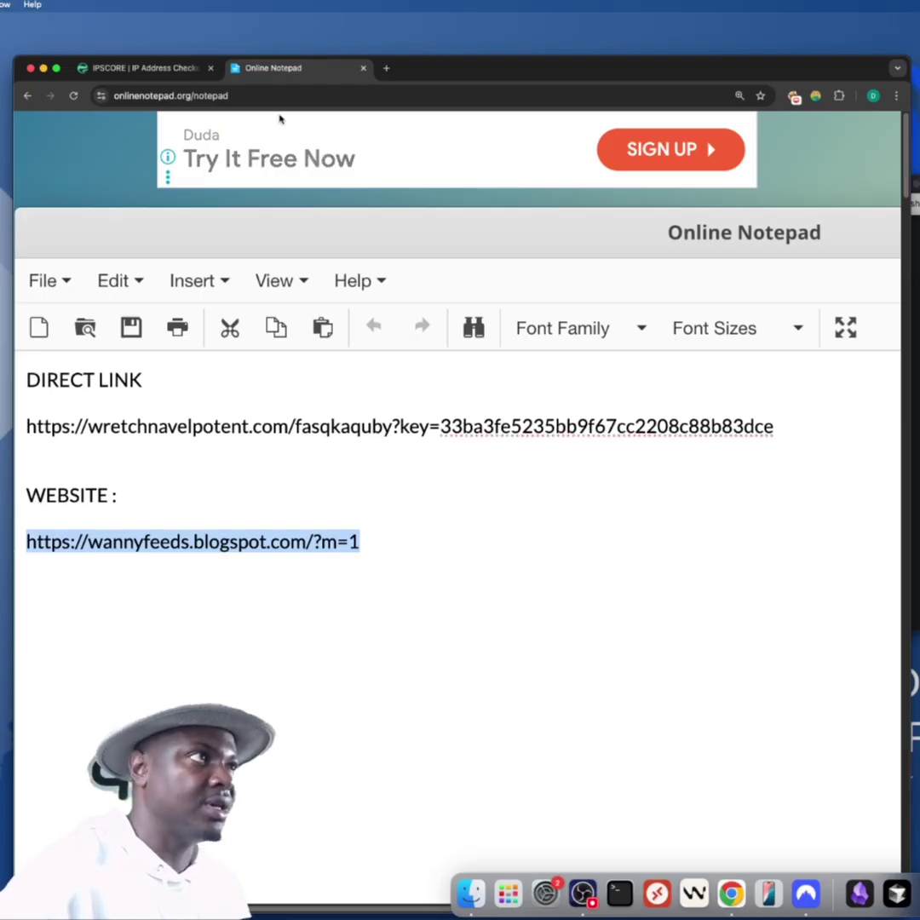
left_click(389, 67)
key("super+v")
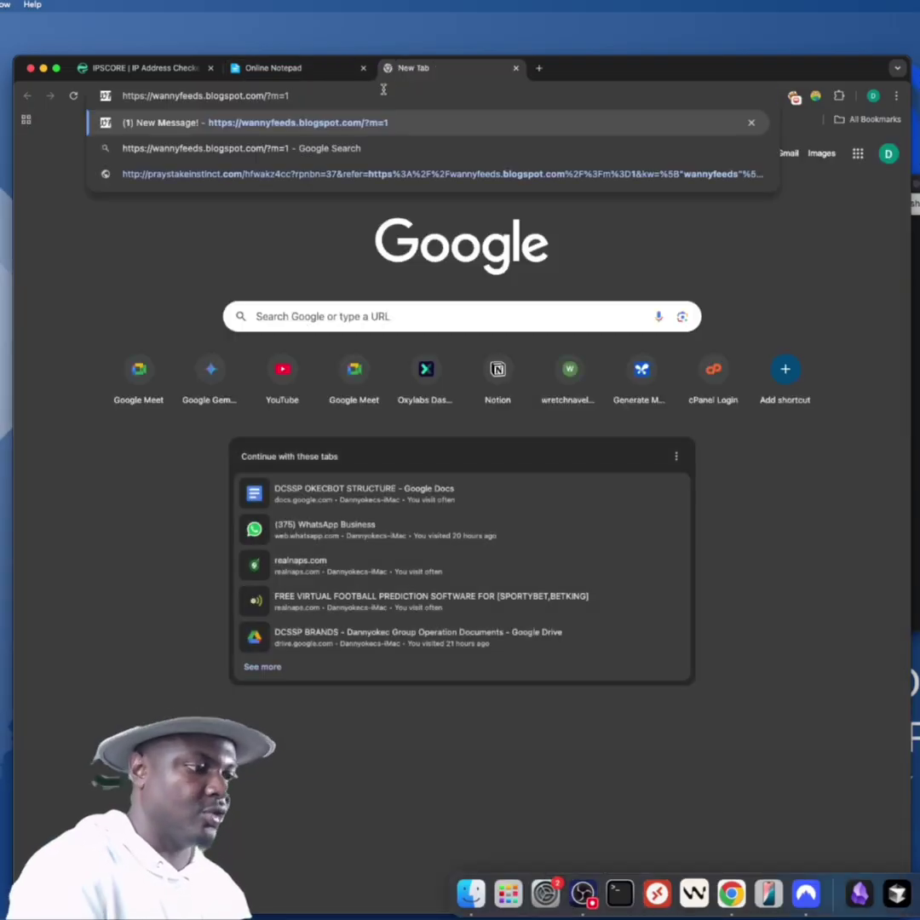
key("Return")
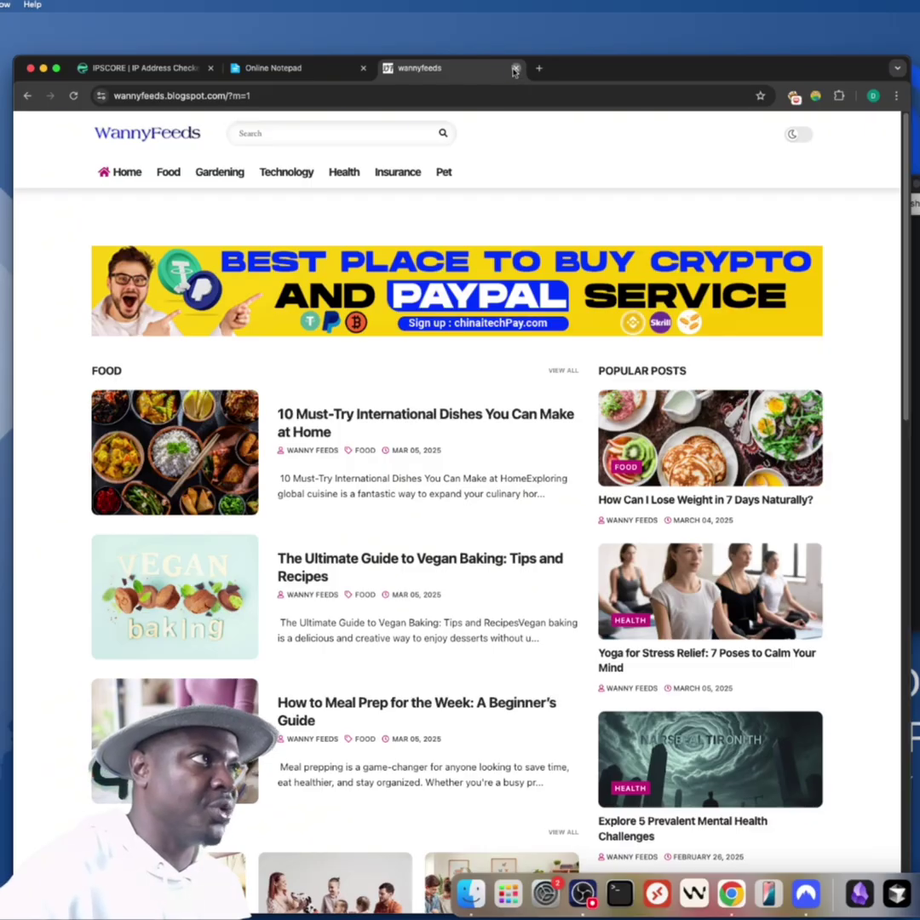
Step: Close the wannyfeeds tab, switch to NordVPN, and disconnect the VPN
left_click(515, 69)
left_click(806, 892)
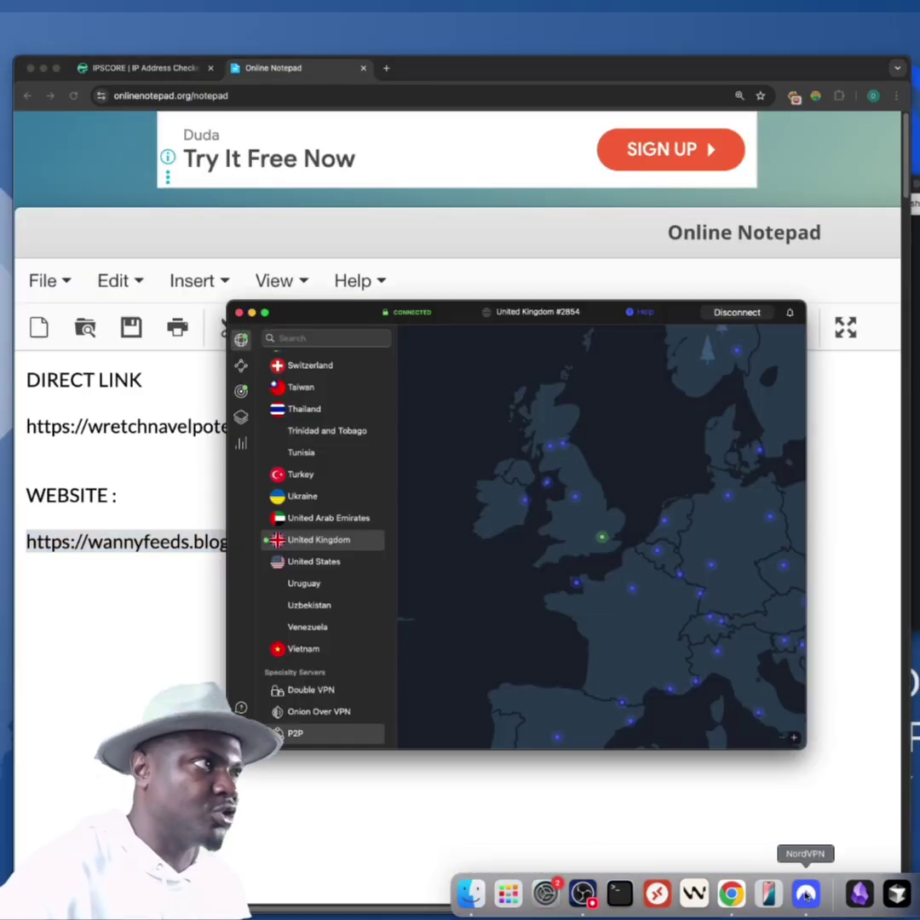
left_click(724, 314)
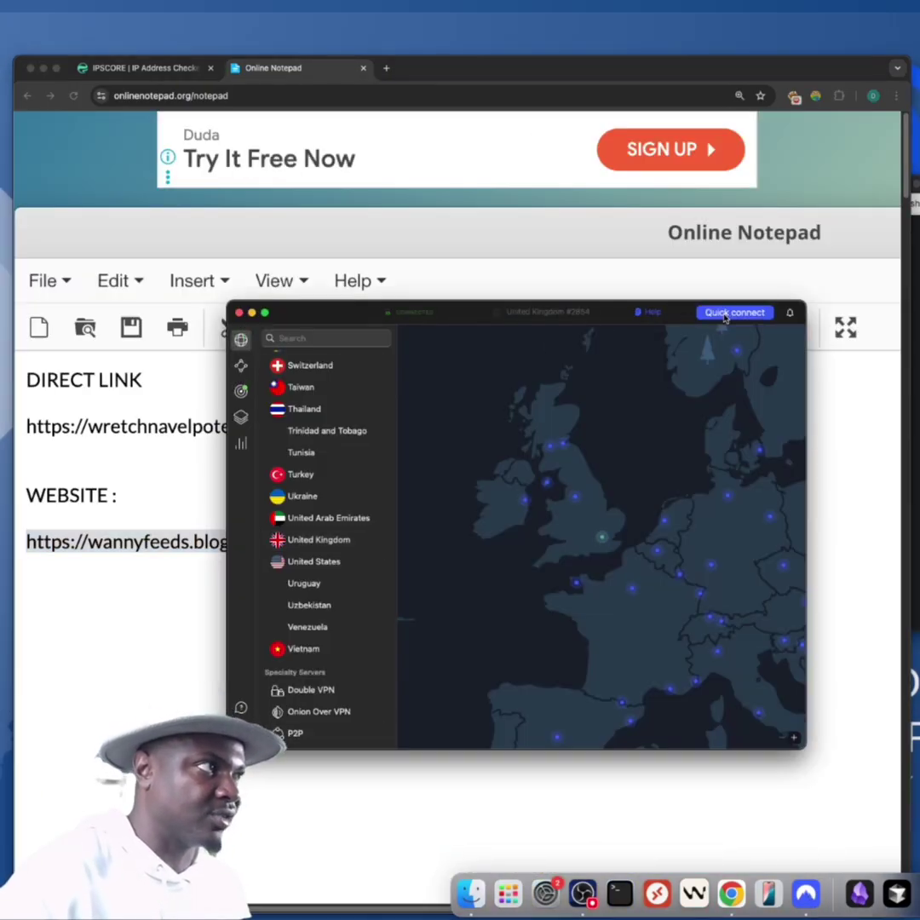
Step: Copy the website address from the notepad again, load it in a new tab without the VPN, and close the tab
right_click(247, 542)
left_click(293, 627)
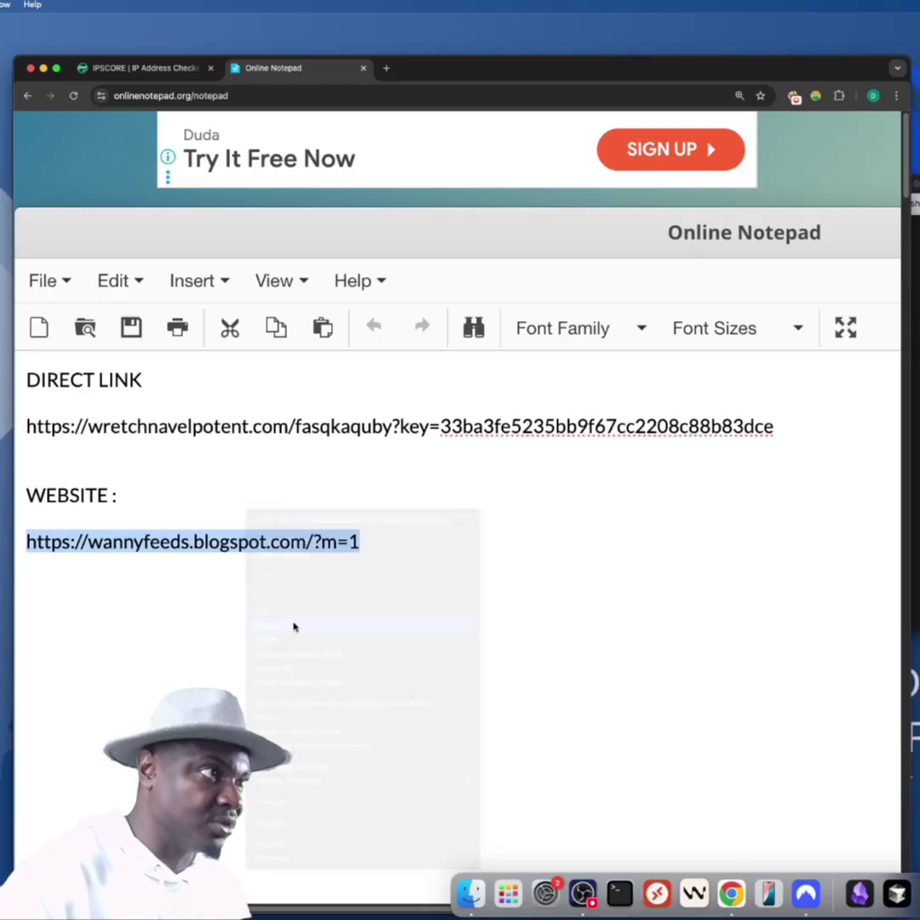
left_click(385, 68)
key("super+v")
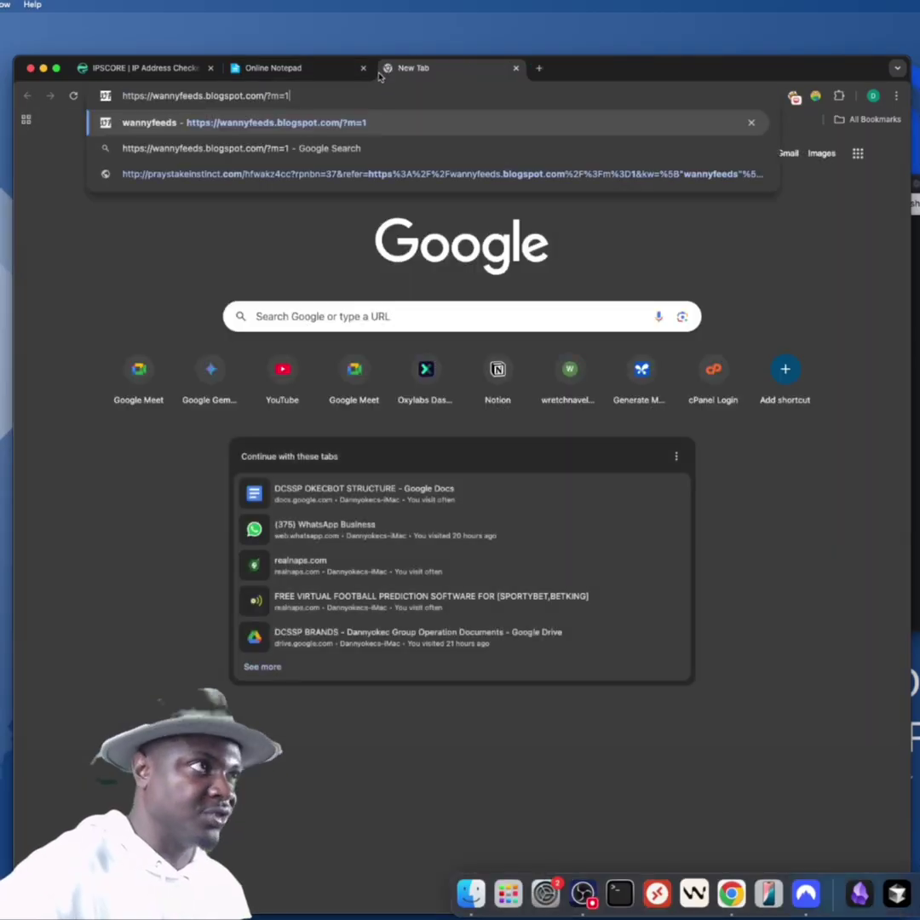
key("Return")
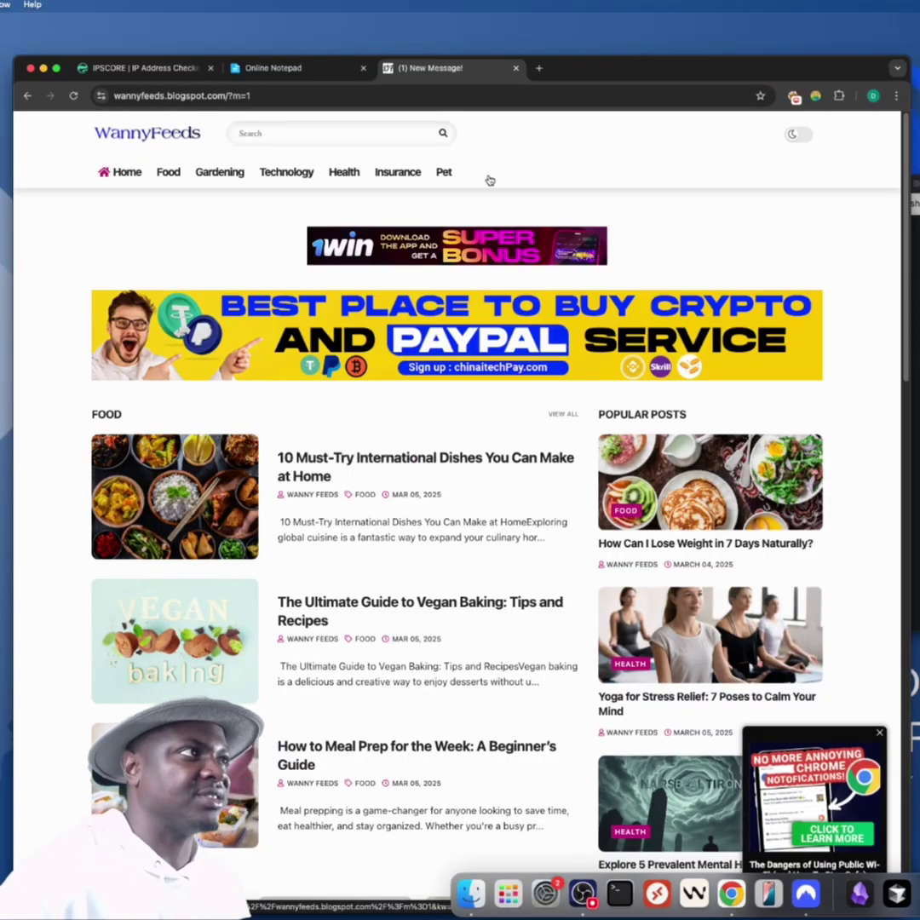
left_click(516, 68)
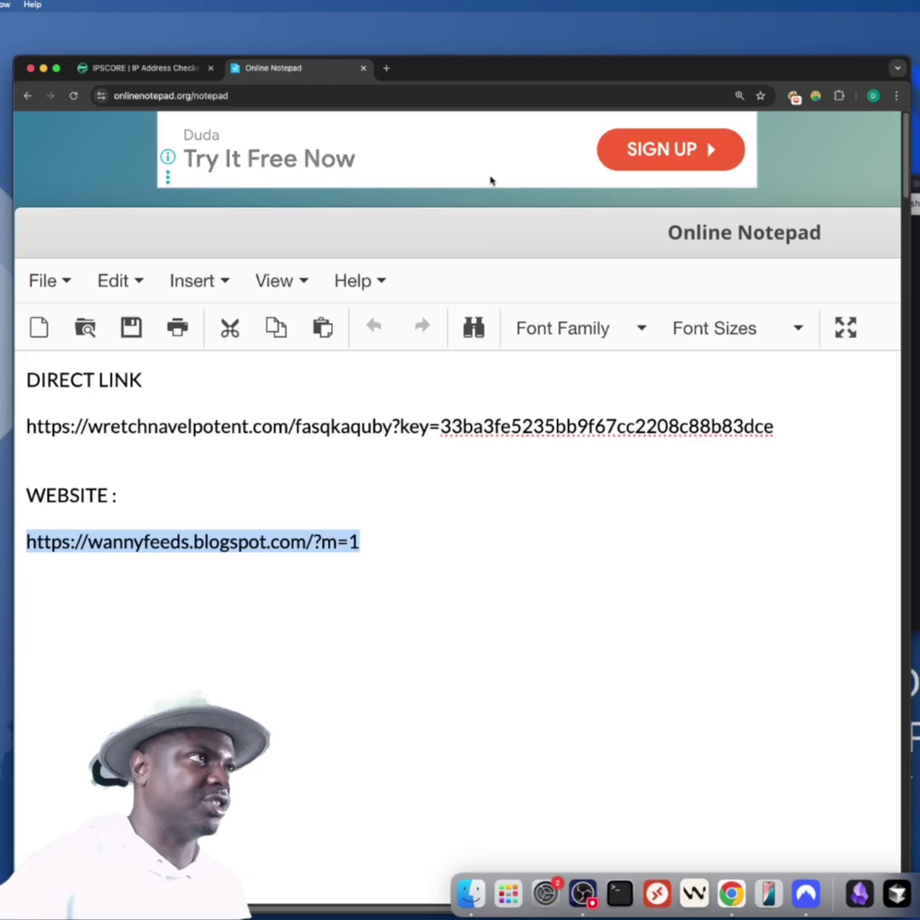
Step: Open the Oxylabs dashboard in a new tab and review the proxy list of the Dedicated Datacenter Proxies product
left_click(388, 68)
type("oxy")
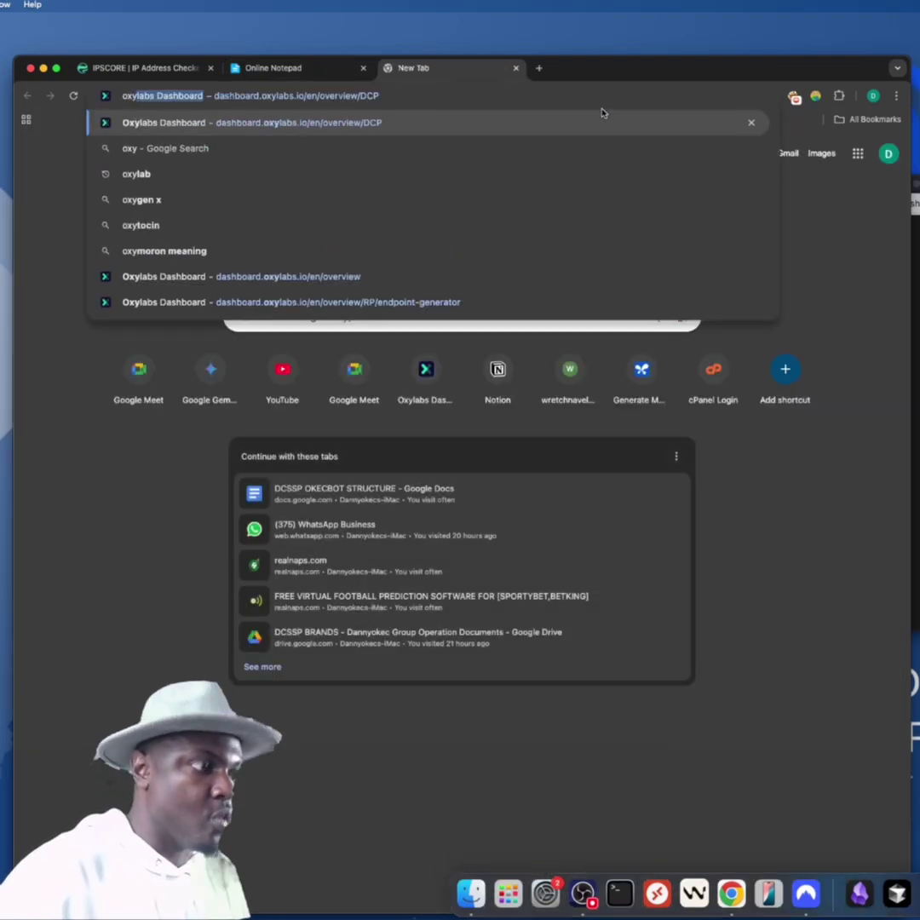
key("Return")
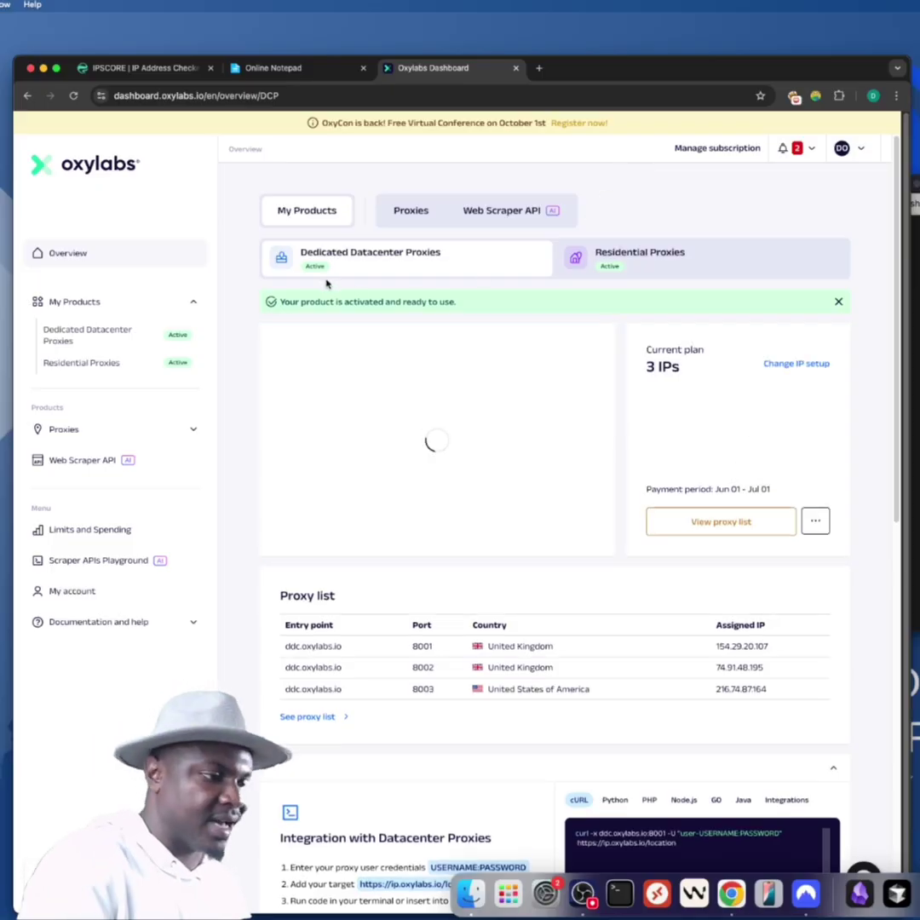
key("super+equal")
key("super+equal")
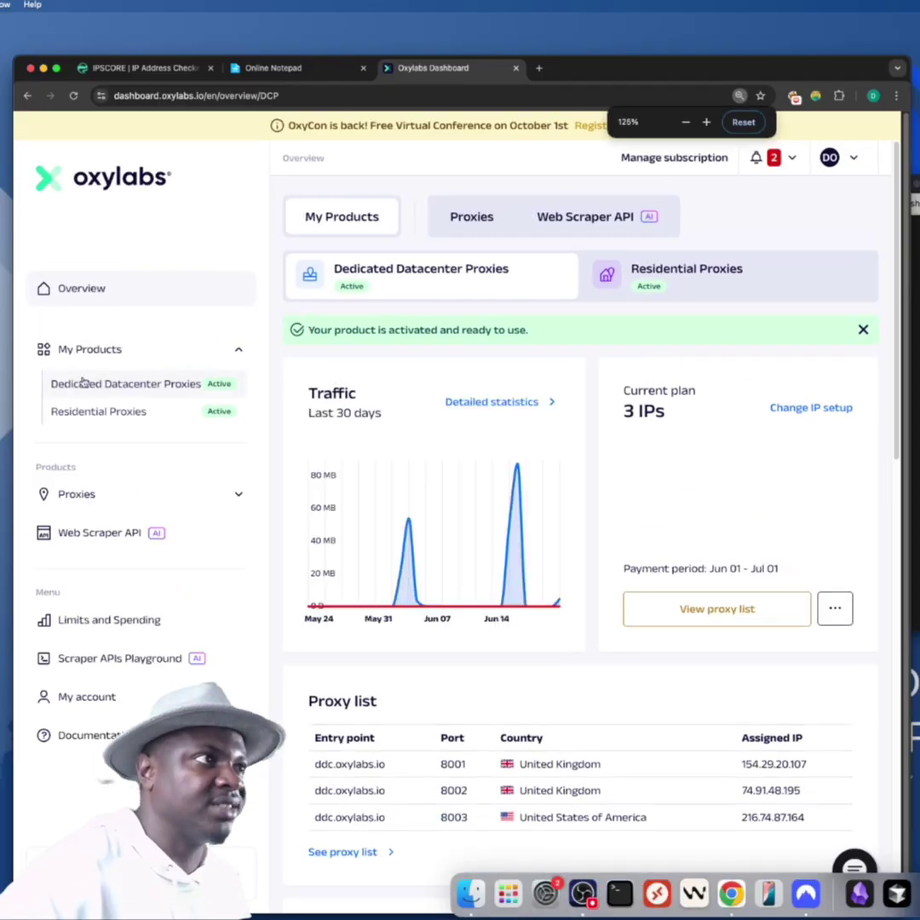
left_click(117, 386)
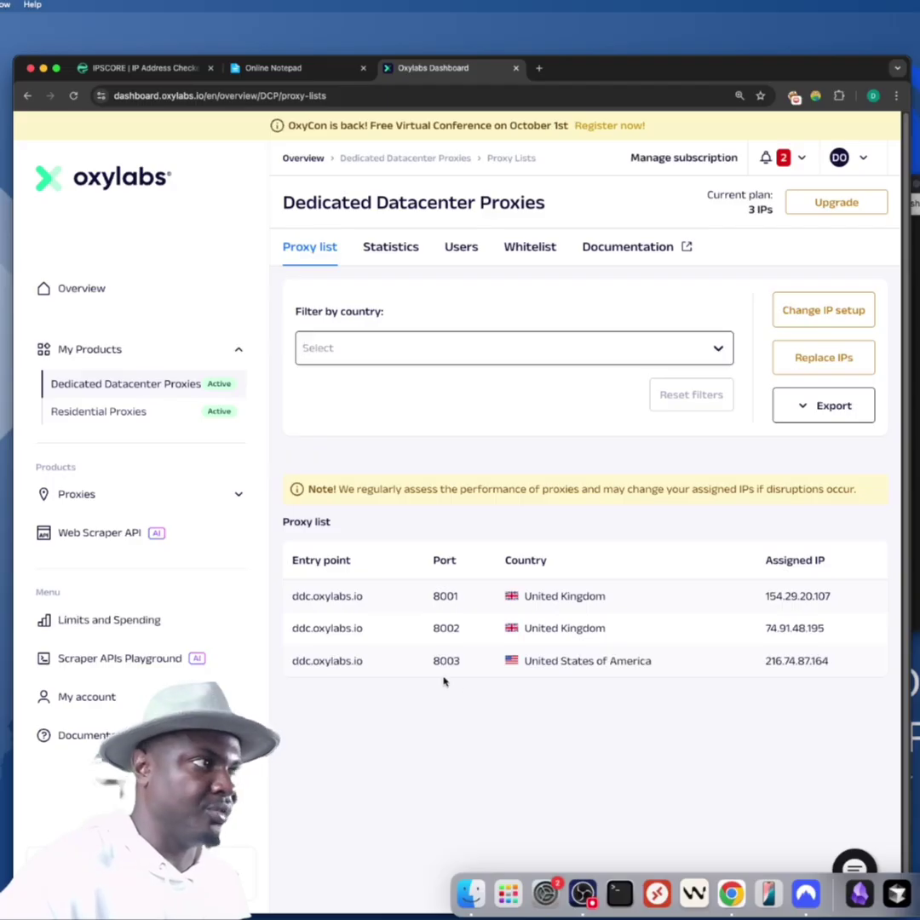
left_click_drag(550, 661, 669, 670)
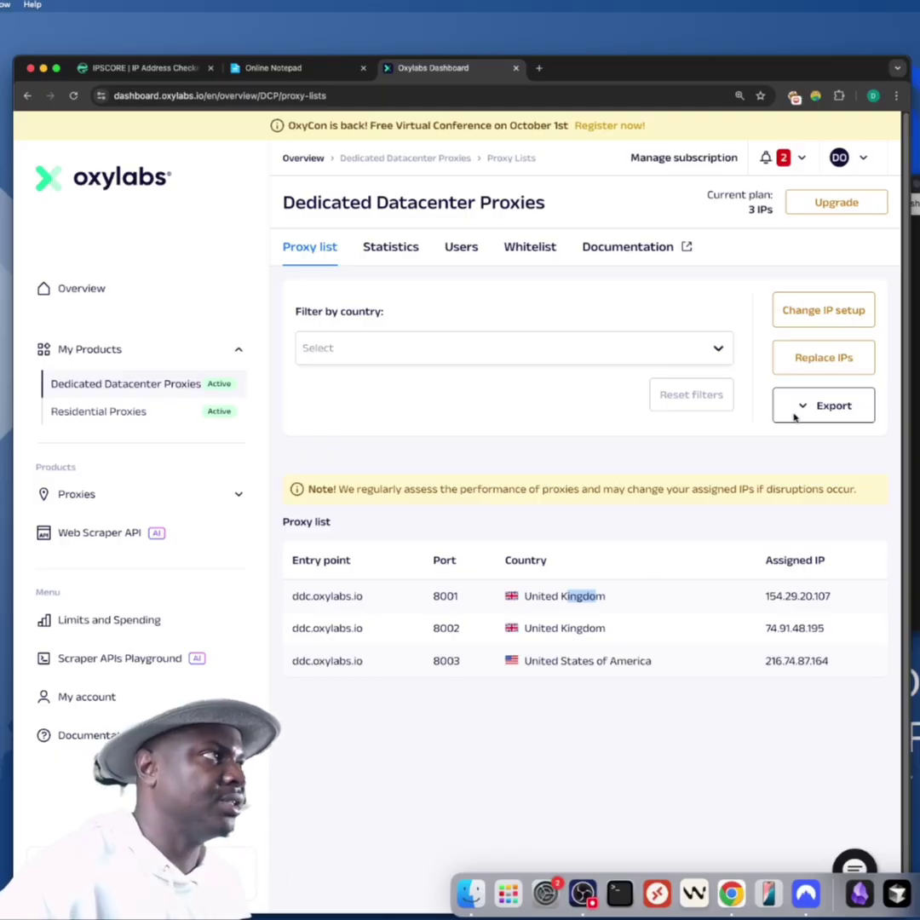
Step: Open the FoxyProxy extension's options and go to its proxies section
left_click(794, 97)
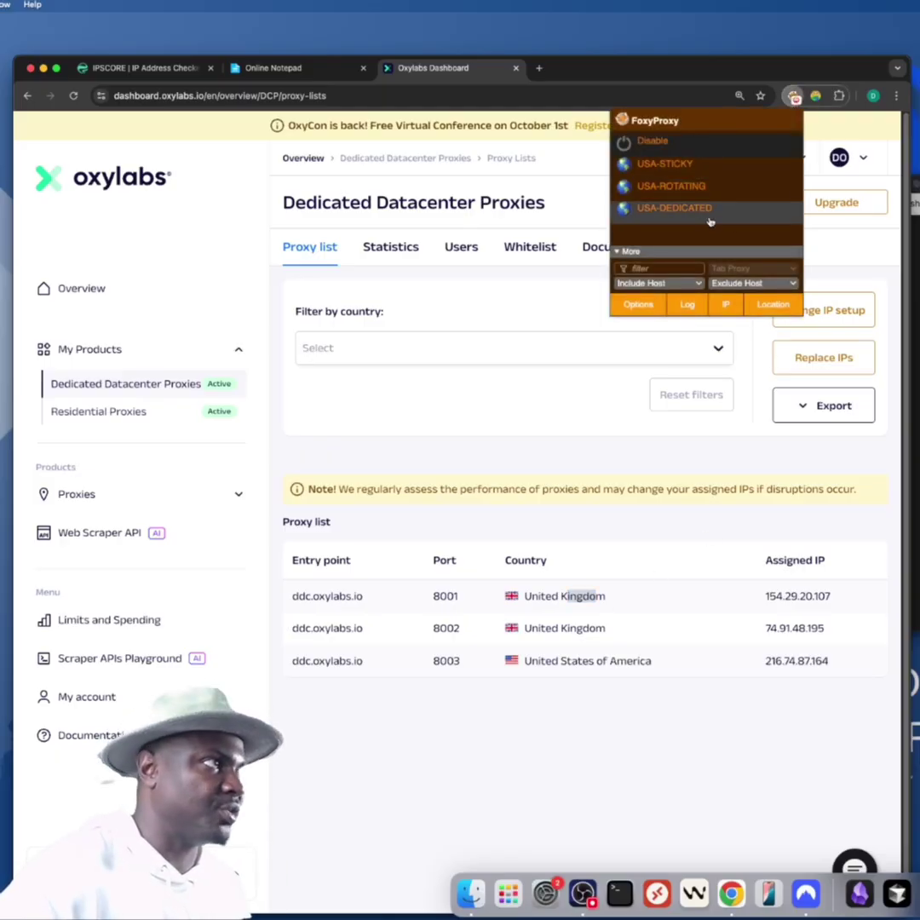
left_click(635, 307)
left_click(163, 138)
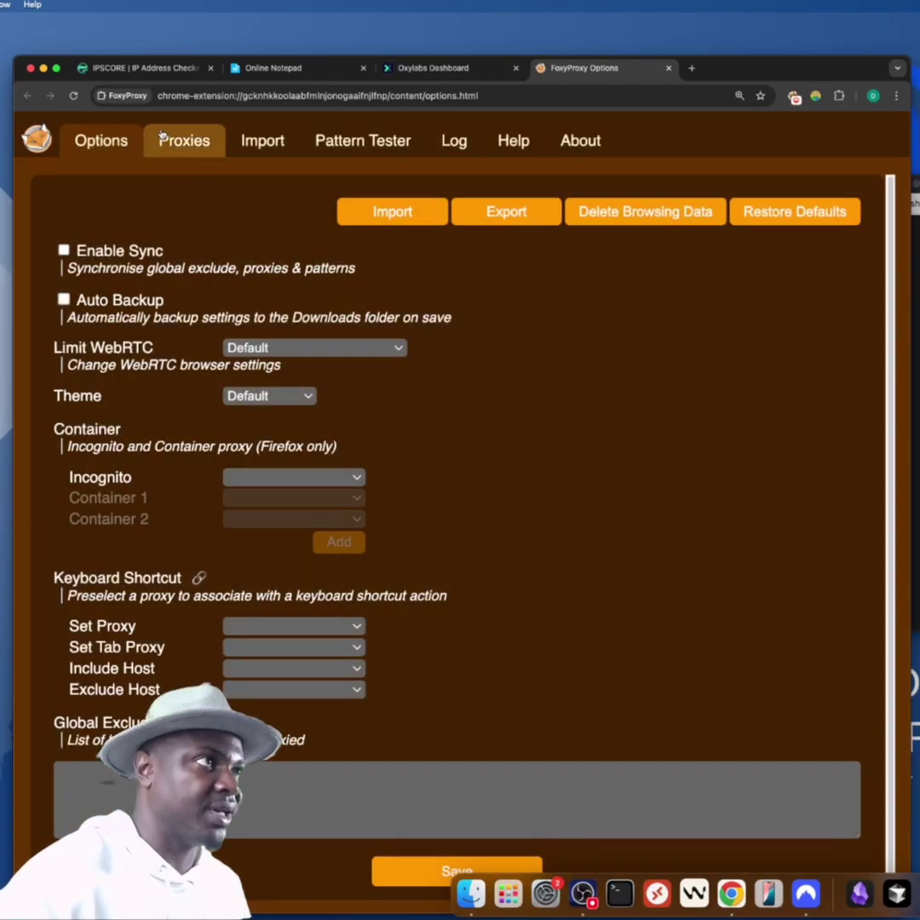
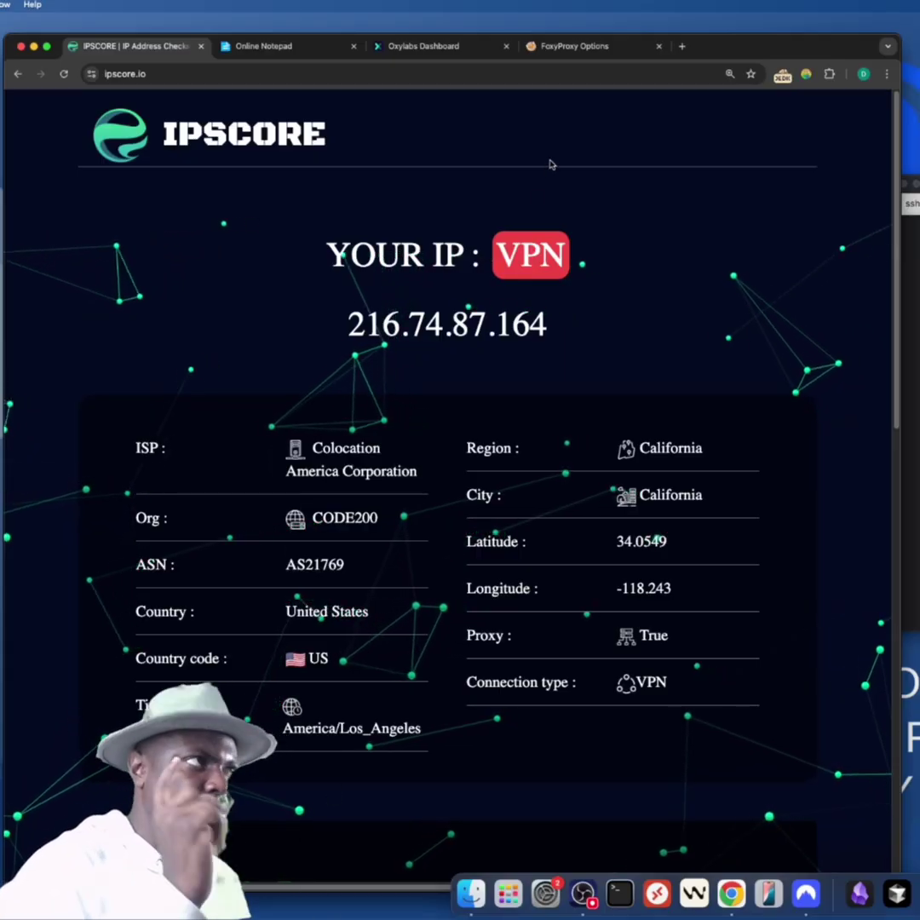
Step: Close the FoxyProxy options tab, copy the direct link from the notepad, and load it in a new tab
left_click(632, 49)
left_click(659, 47)
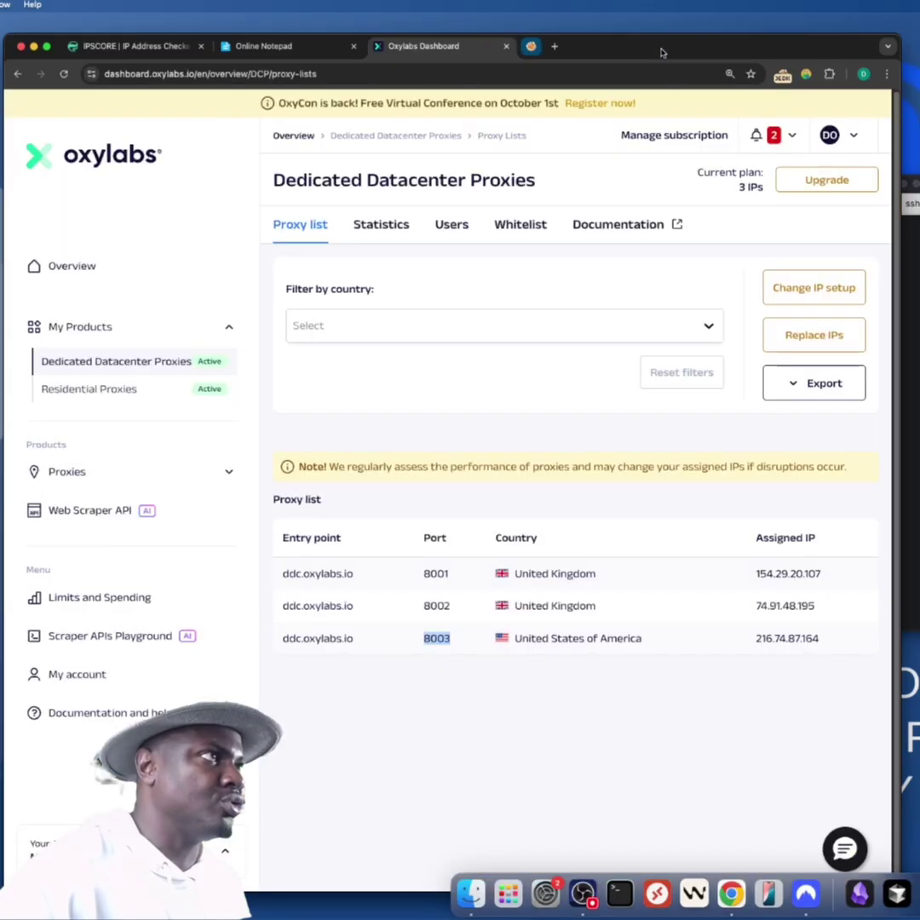
left_click(304, 46)
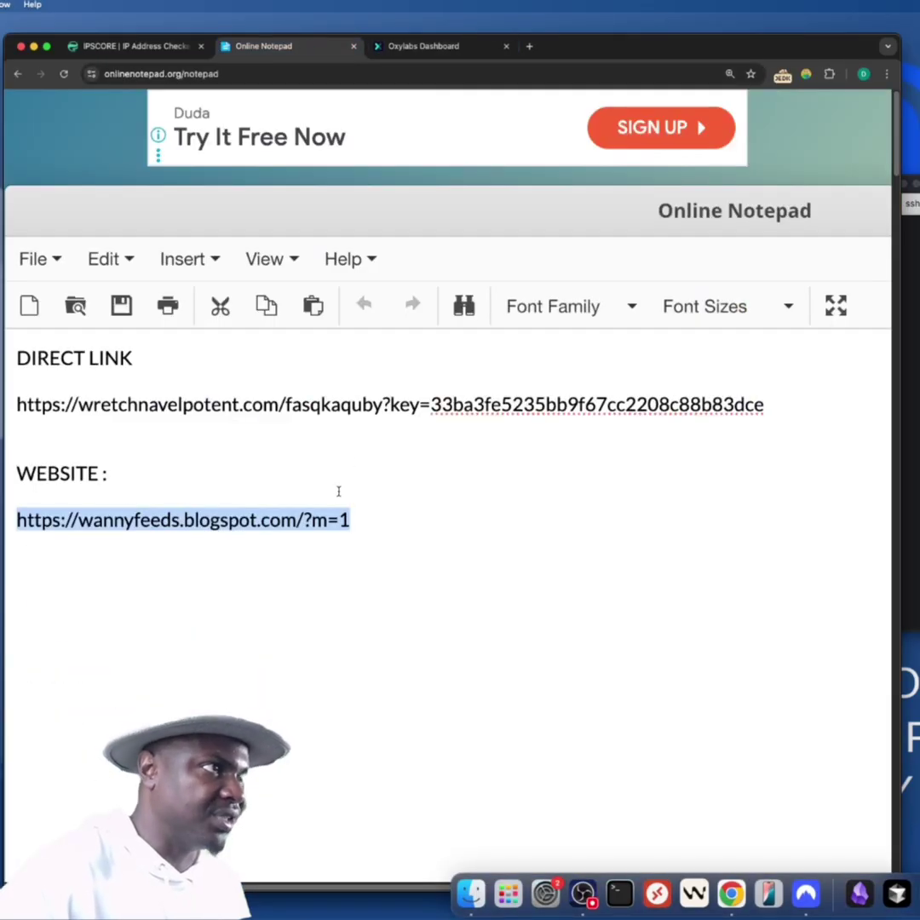
left_click(567, 404)
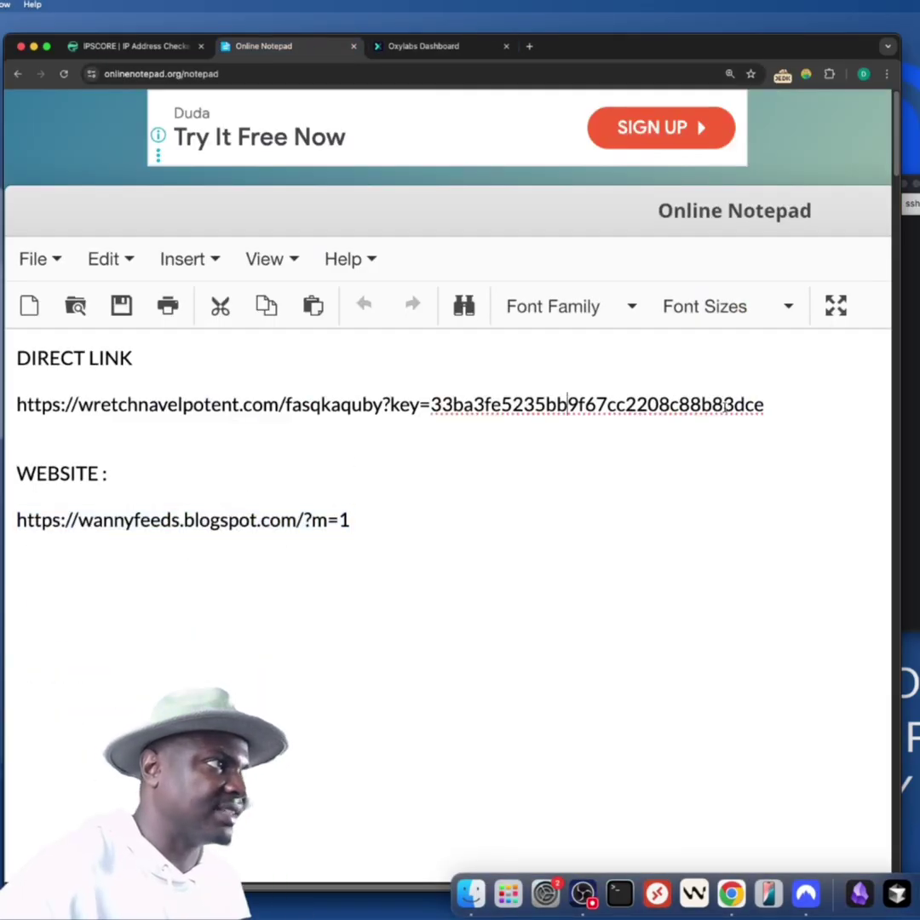
left_click_drag(765, 403, 12, 411)
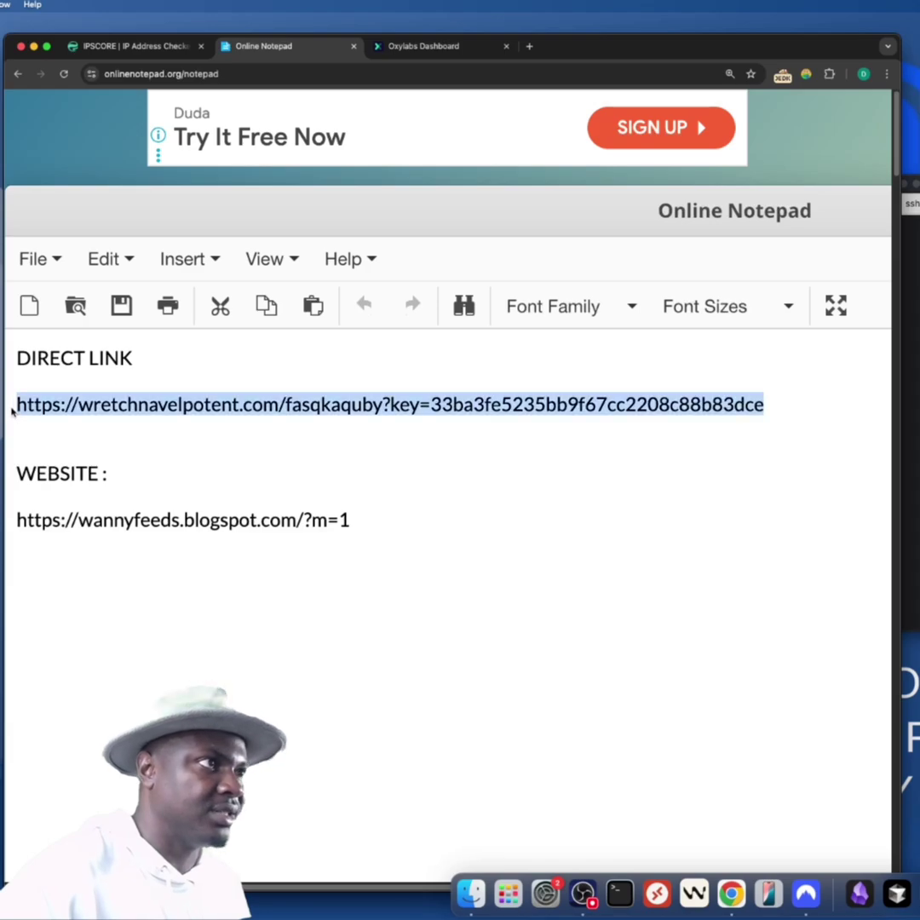
key("super+c")
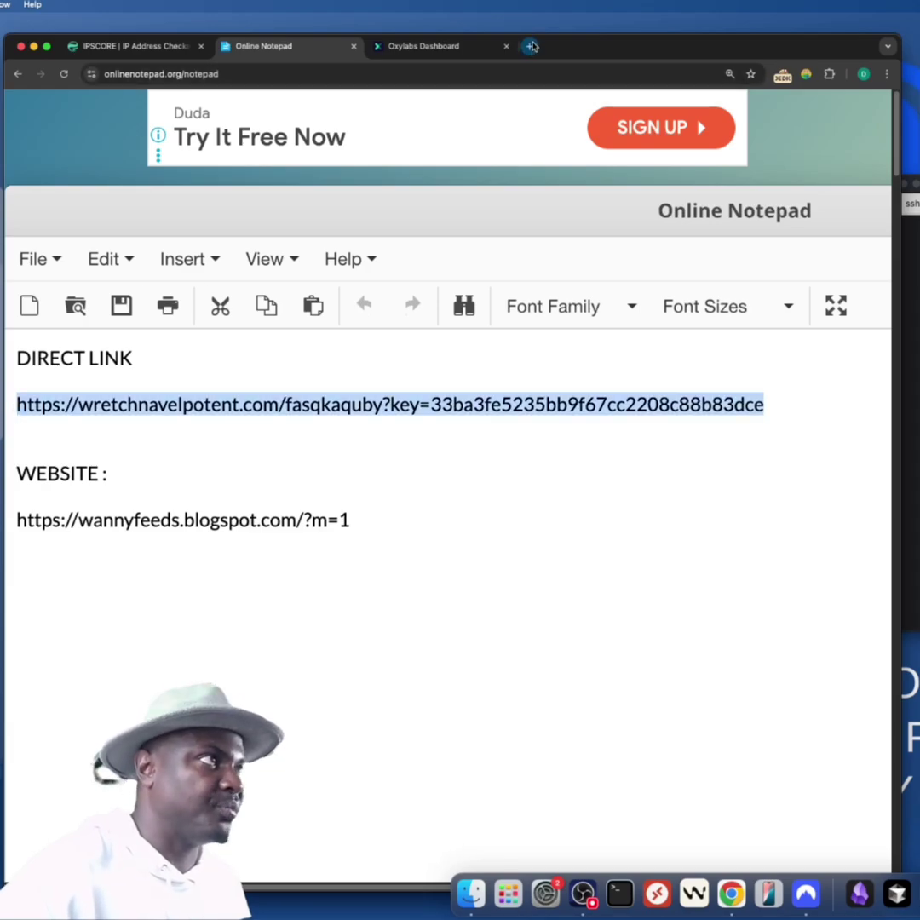
key("super+t")
key("super+v")
key("Return")
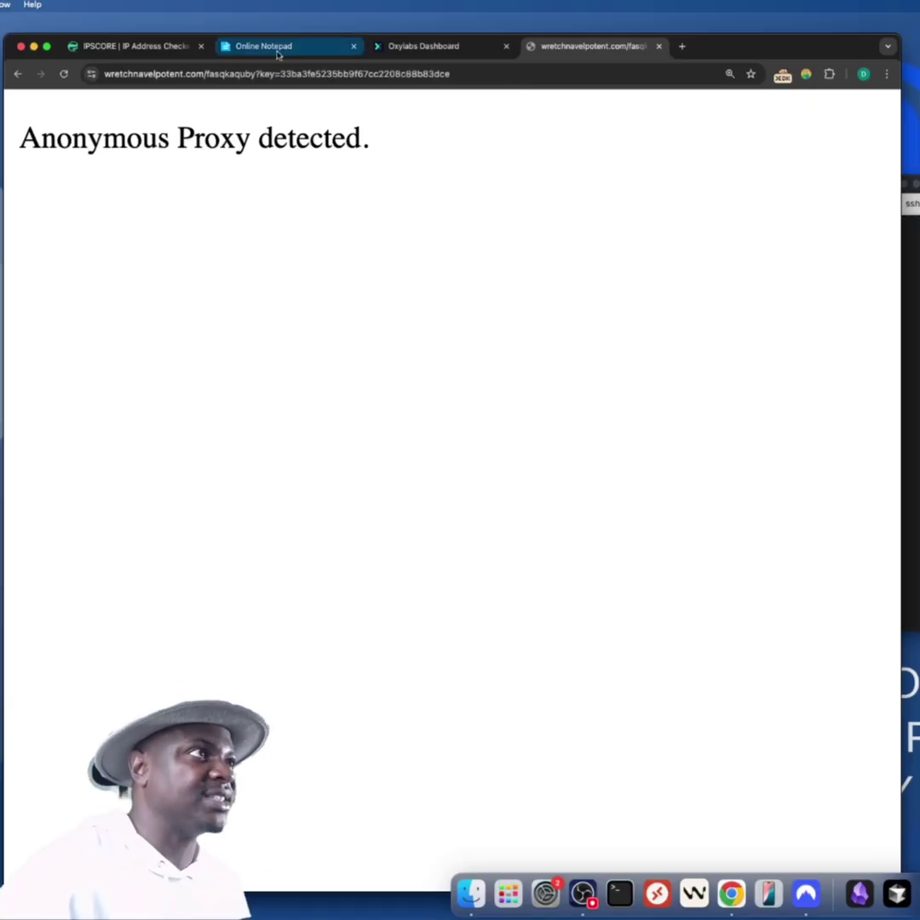
Step: Compare the IP address on IPSCORE with the assigned IPs in the Oxylabs dedicated proxy list, and reload the IP check
left_click(177, 53)
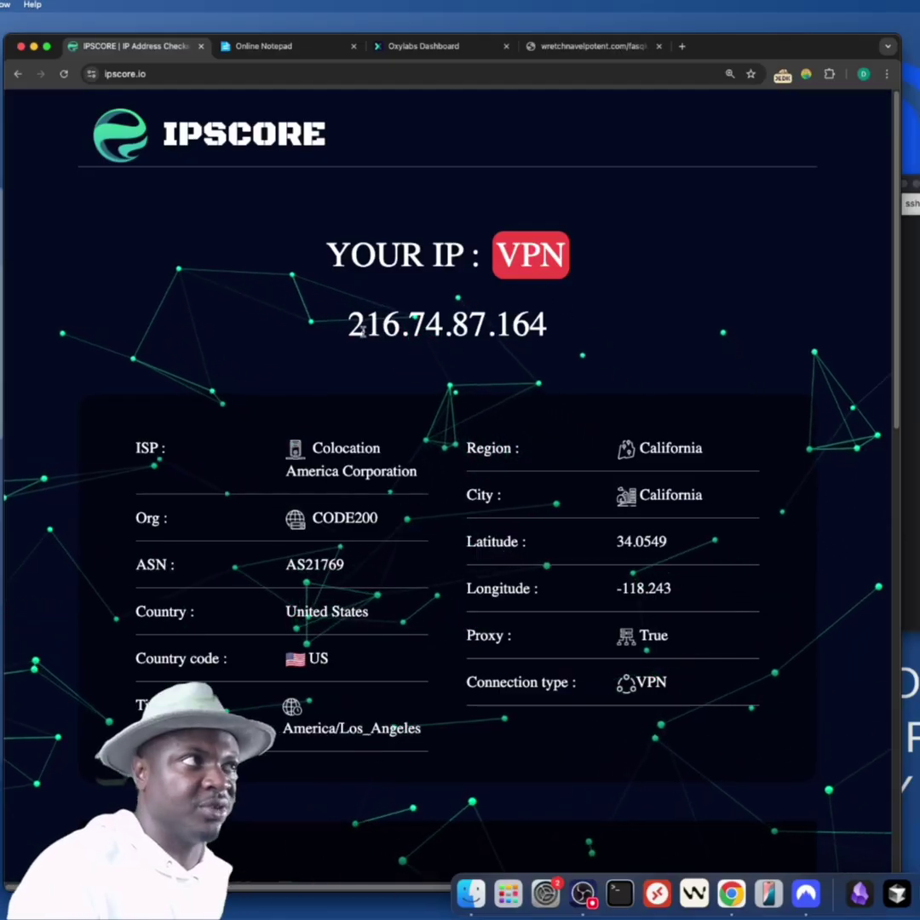
left_click(423, 46)
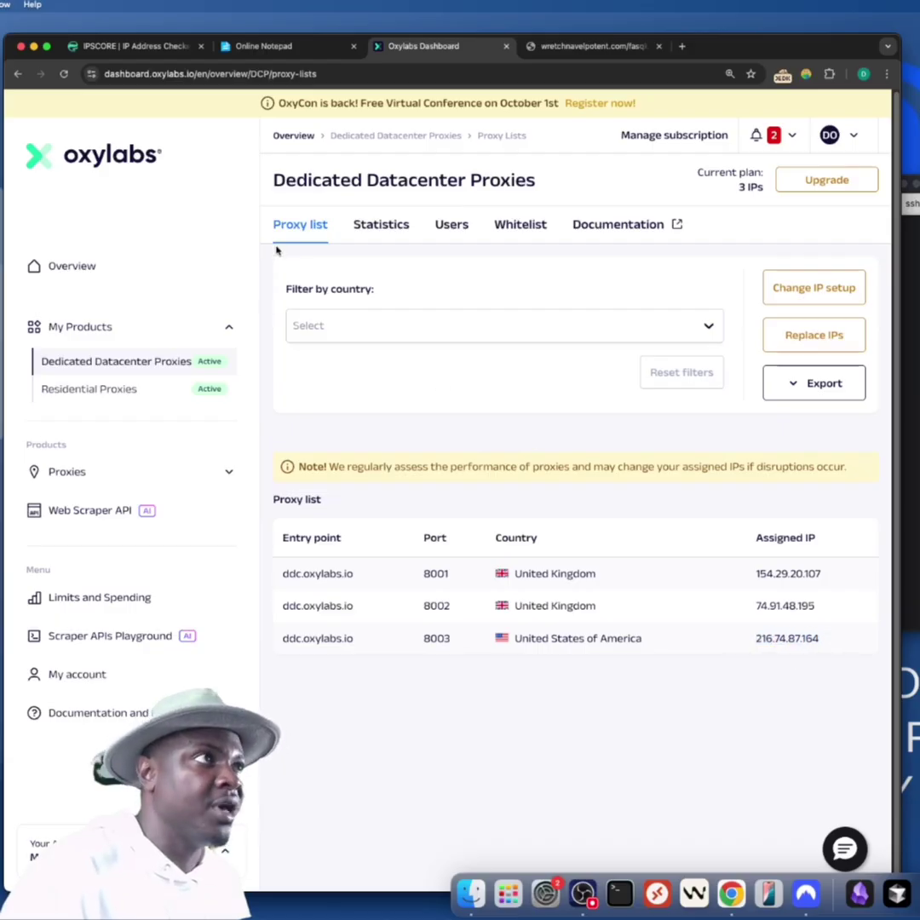
left_click(132, 46)
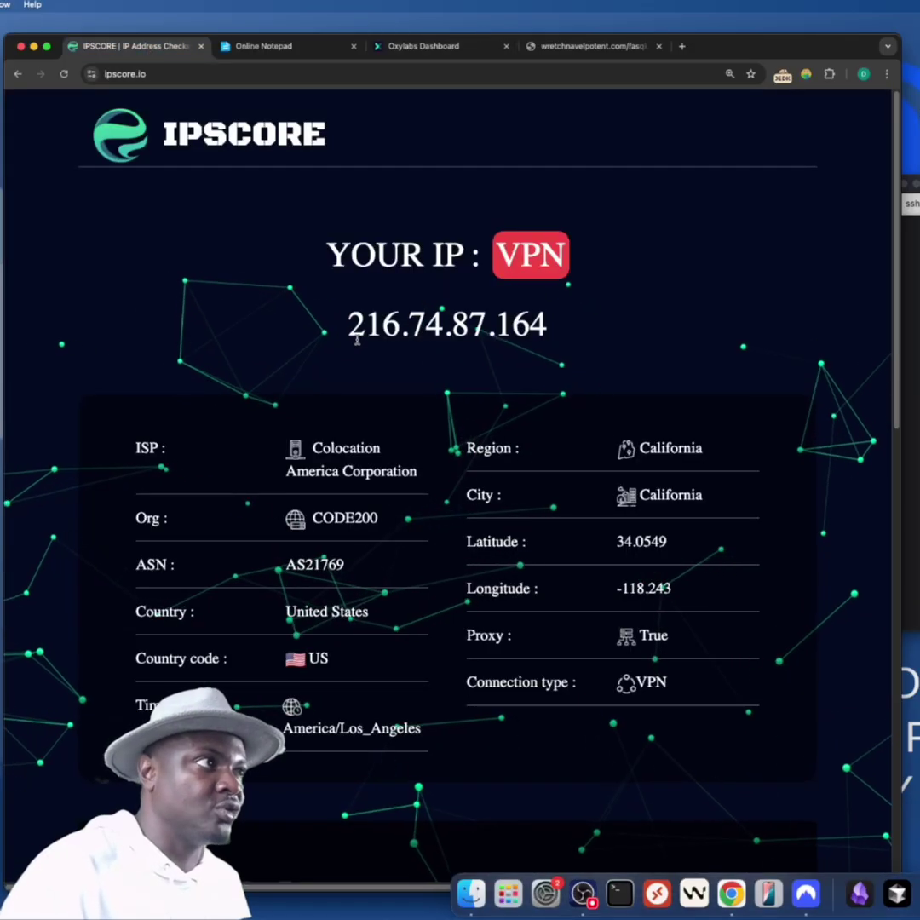
left_click(418, 46)
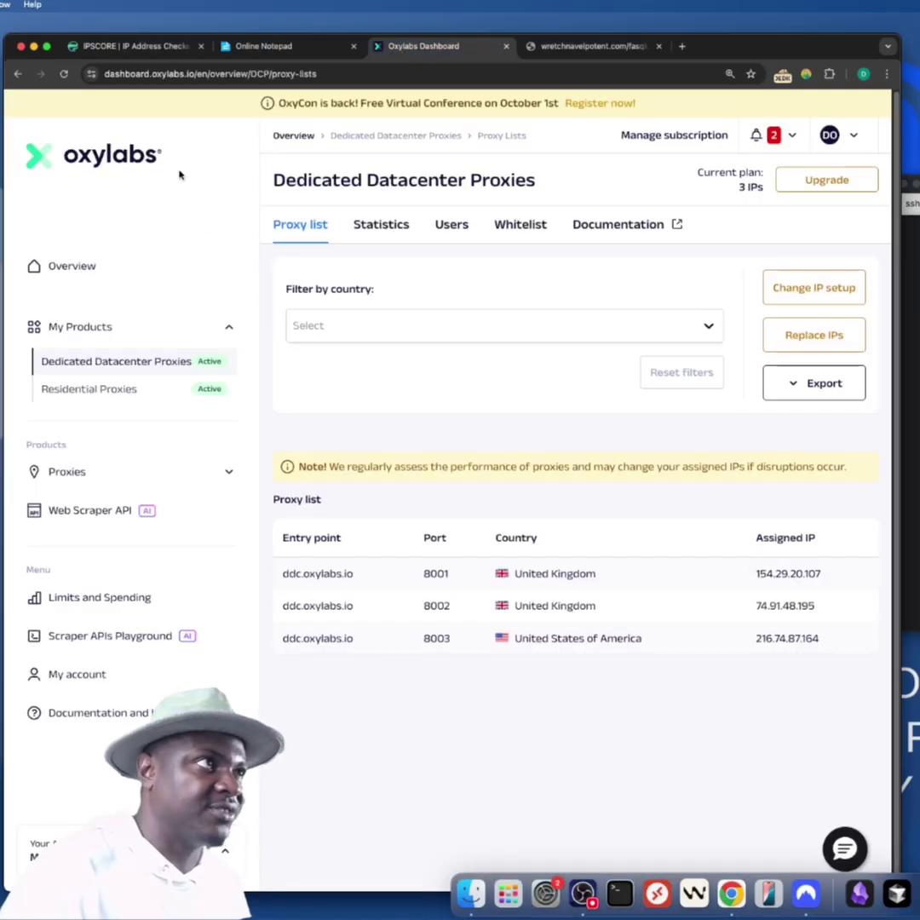
left_click(132, 46)
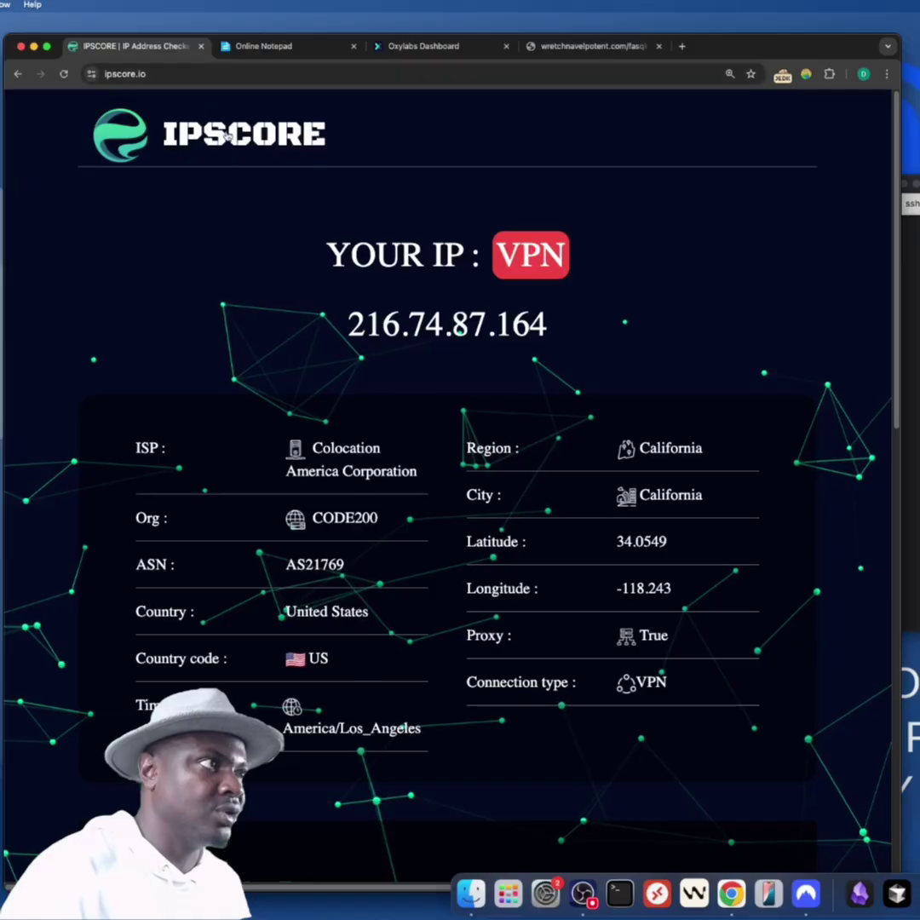
left_click(64, 75)
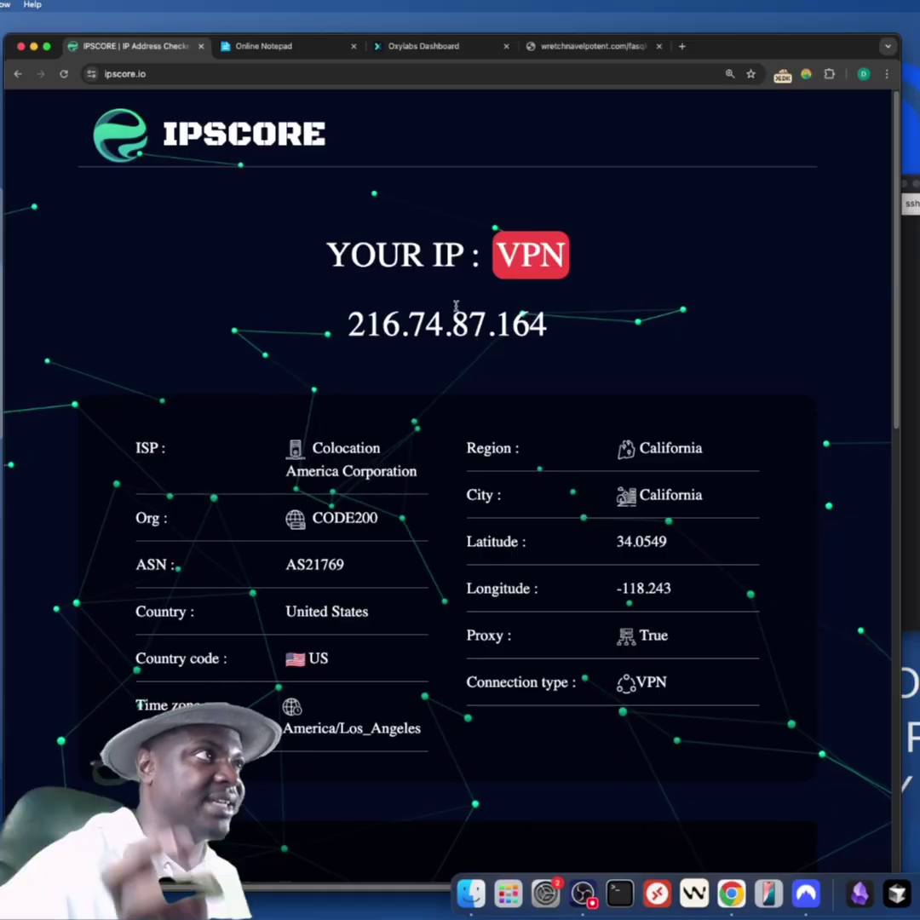
Step: Review the countries in the Oxylabs proxy list, and examine the ISP and IP type reported on IPSCORE
left_click(436, 48)
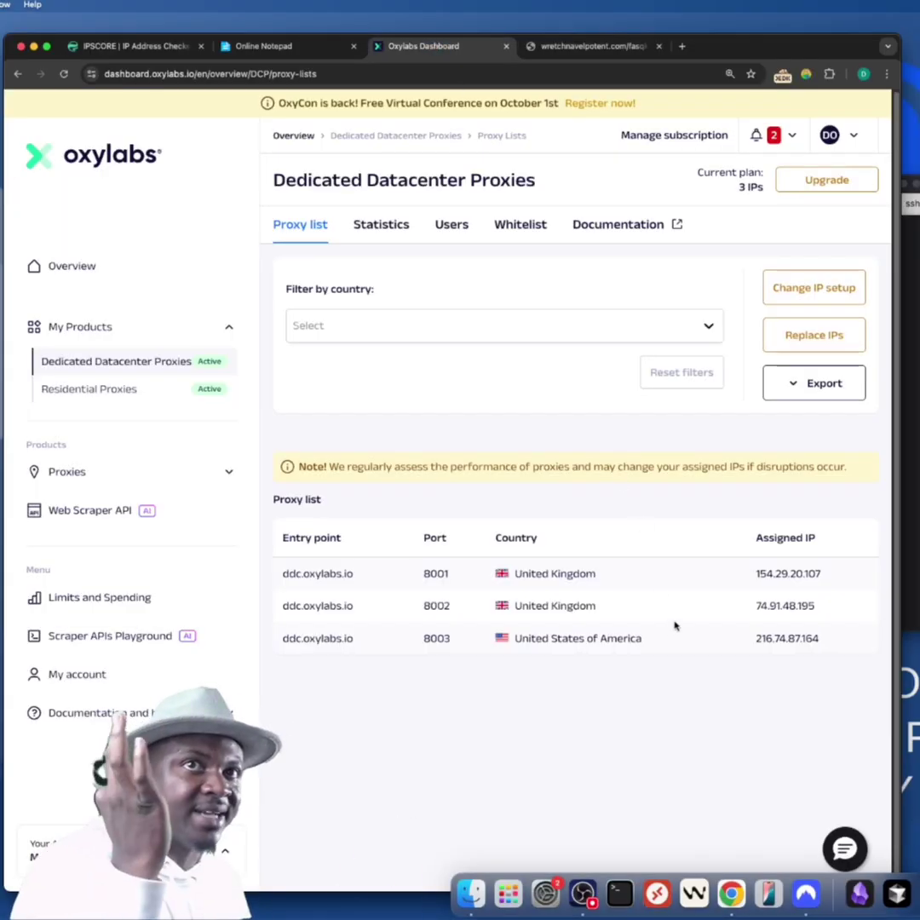
left_click_drag(653, 647, 522, 630)
double_click(528, 573)
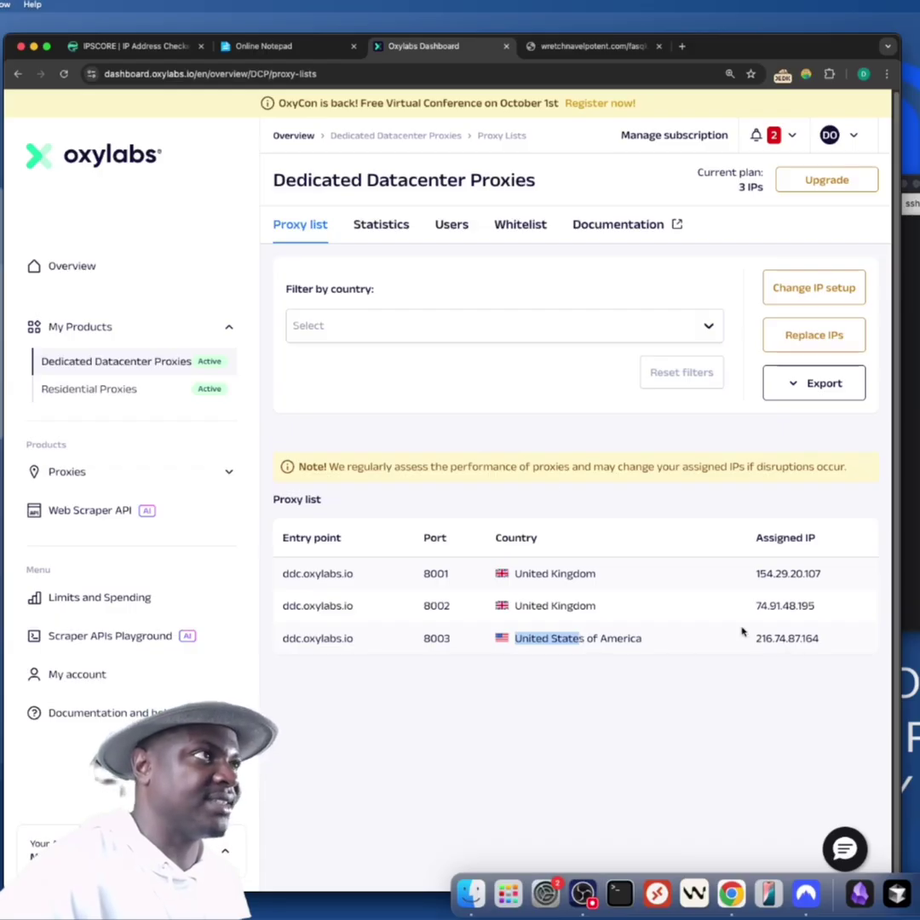
left_click(134, 46)
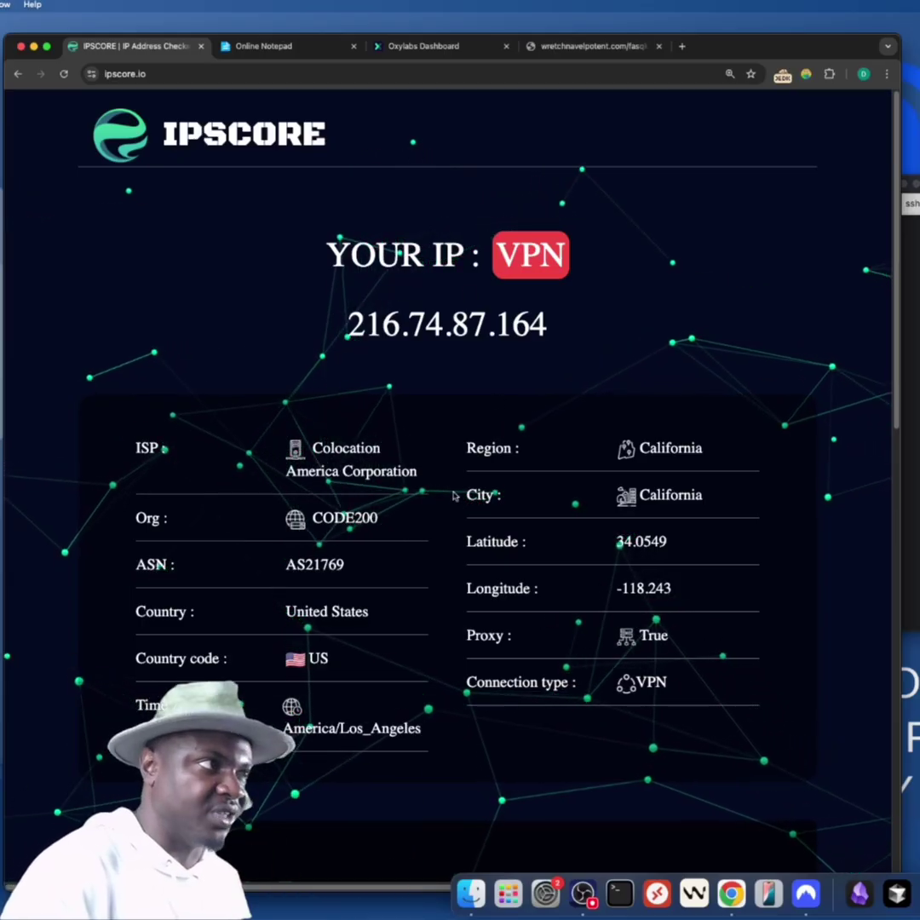
left_click_drag(417, 473, 313, 448)
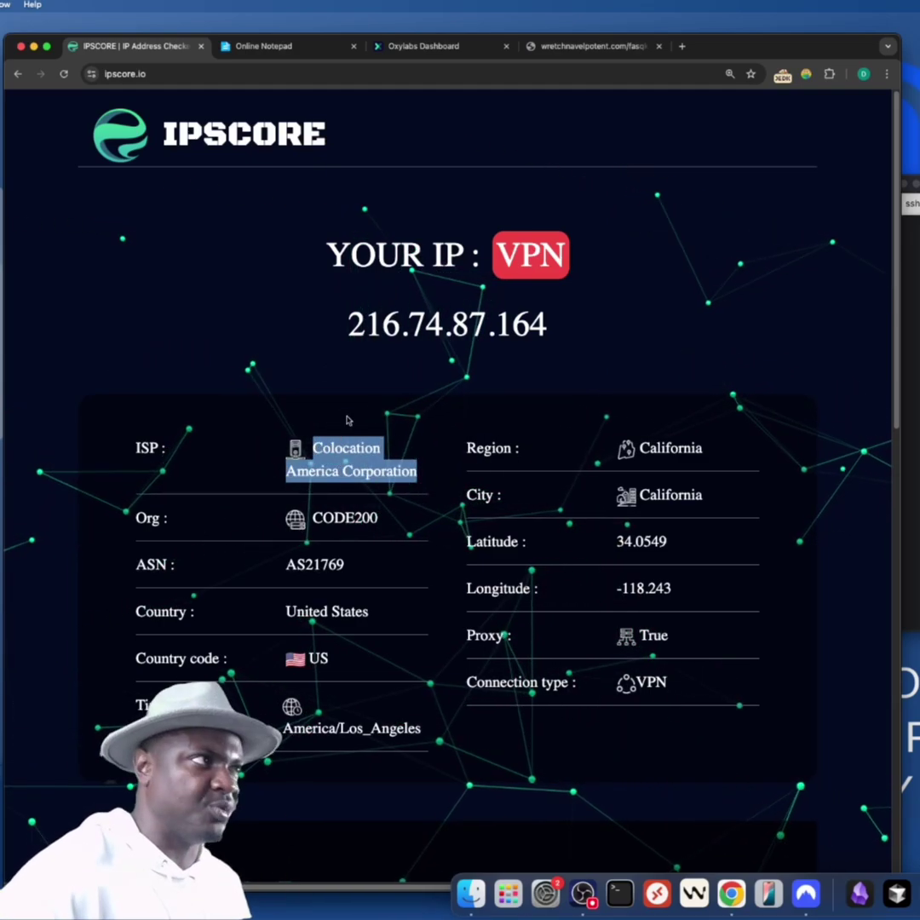
double_click(530, 255)
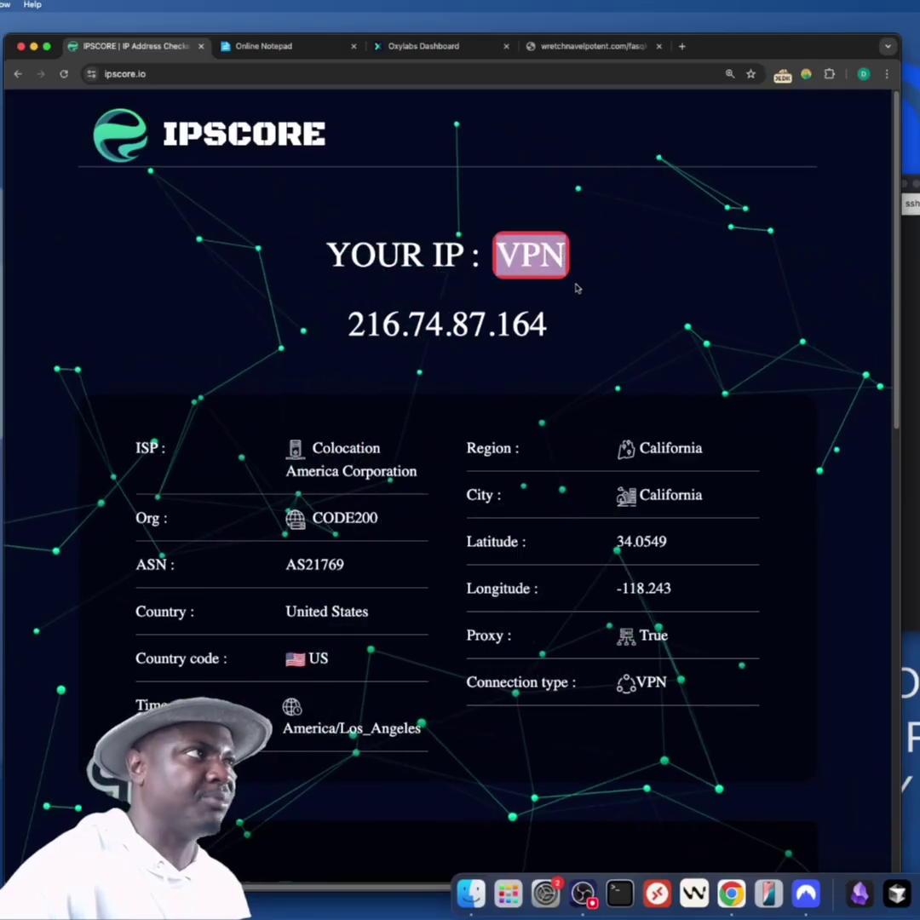
Step: Close the direct link tab, copy the website address from the notepad, and load it in a new tab through the dedicated proxy
left_click(588, 53)
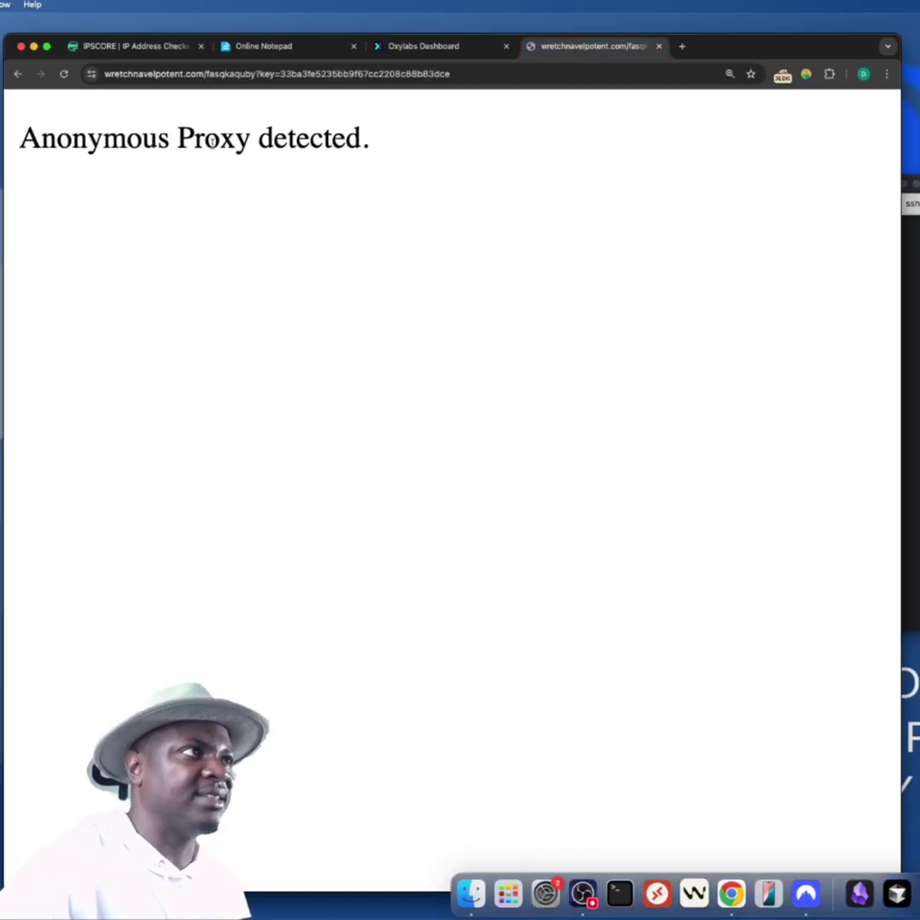
left_click(658, 46)
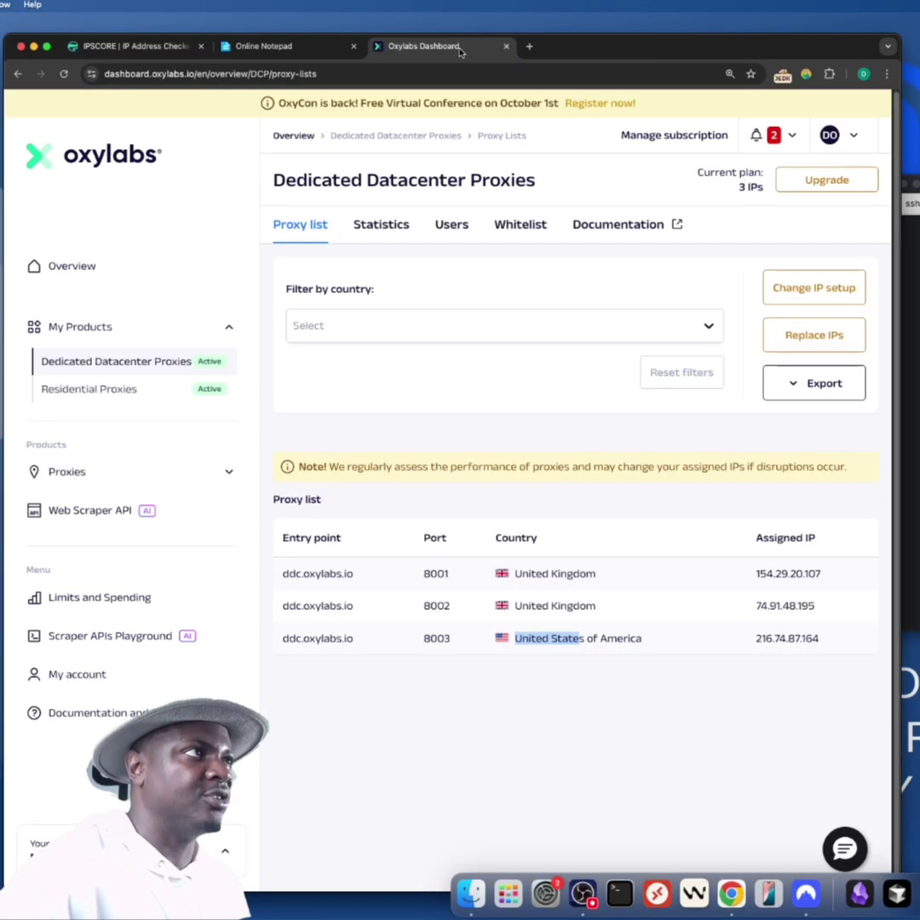
left_click(302, 51)
left_click(319, 450)
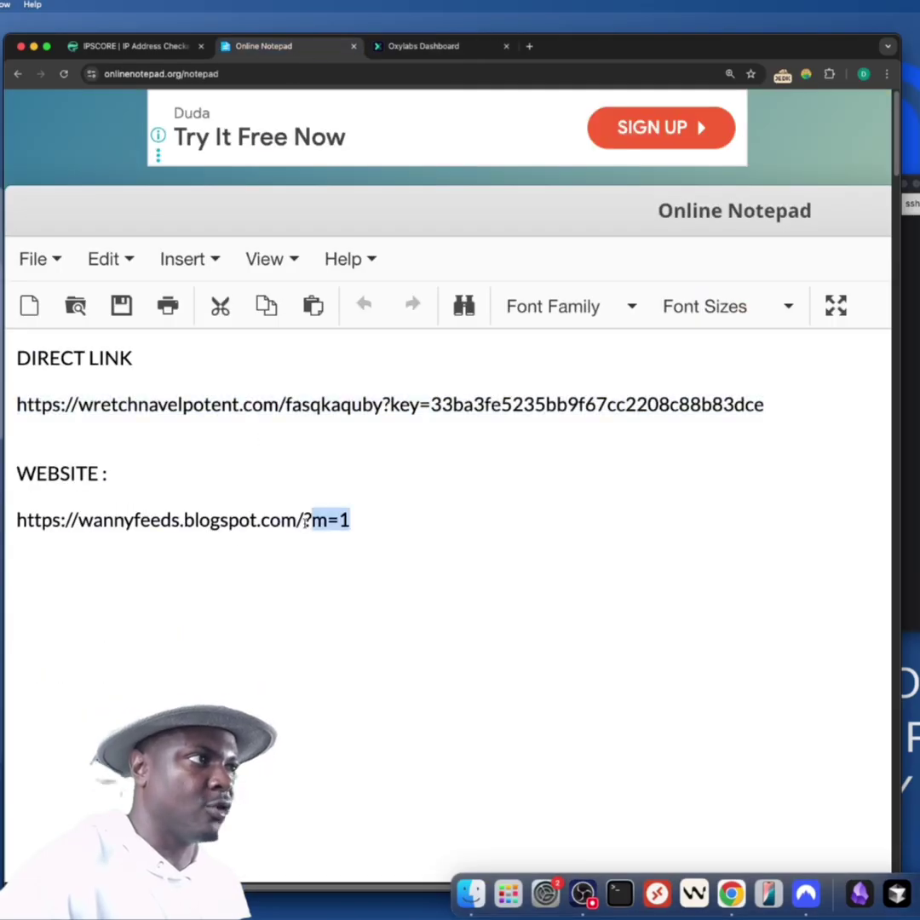
left_click_drag(327, 520, 44, 502)
key("super+c")
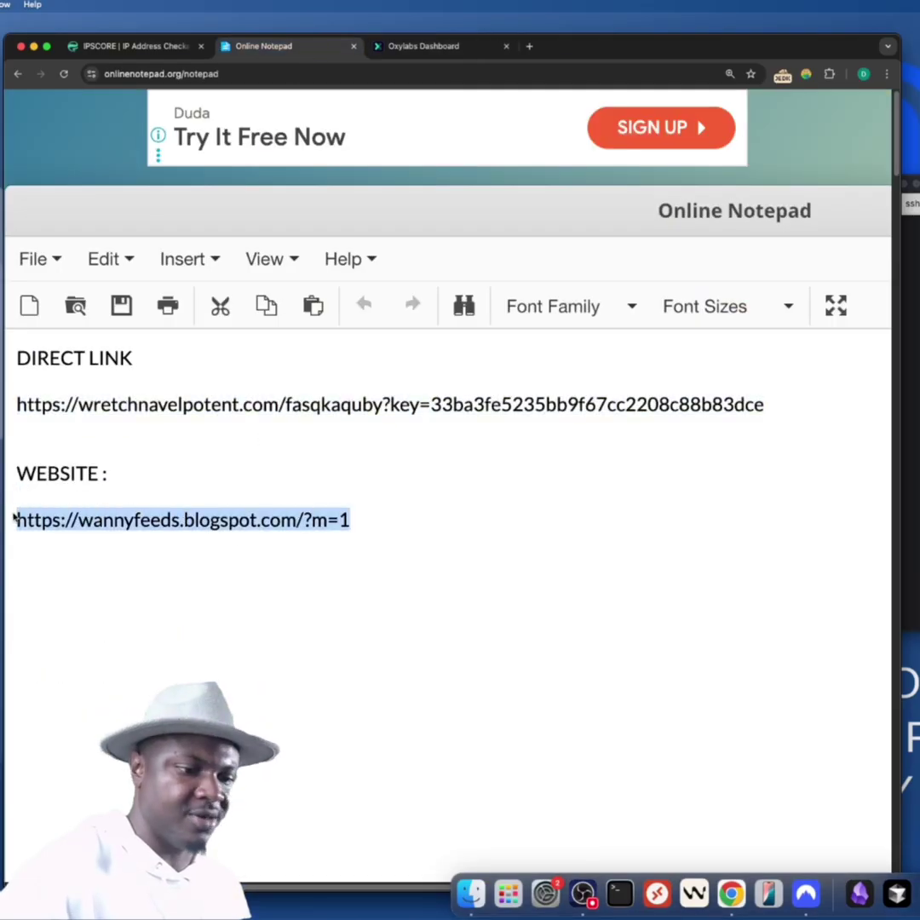
left_click(529, 46)
key("super+v")
key("Return")
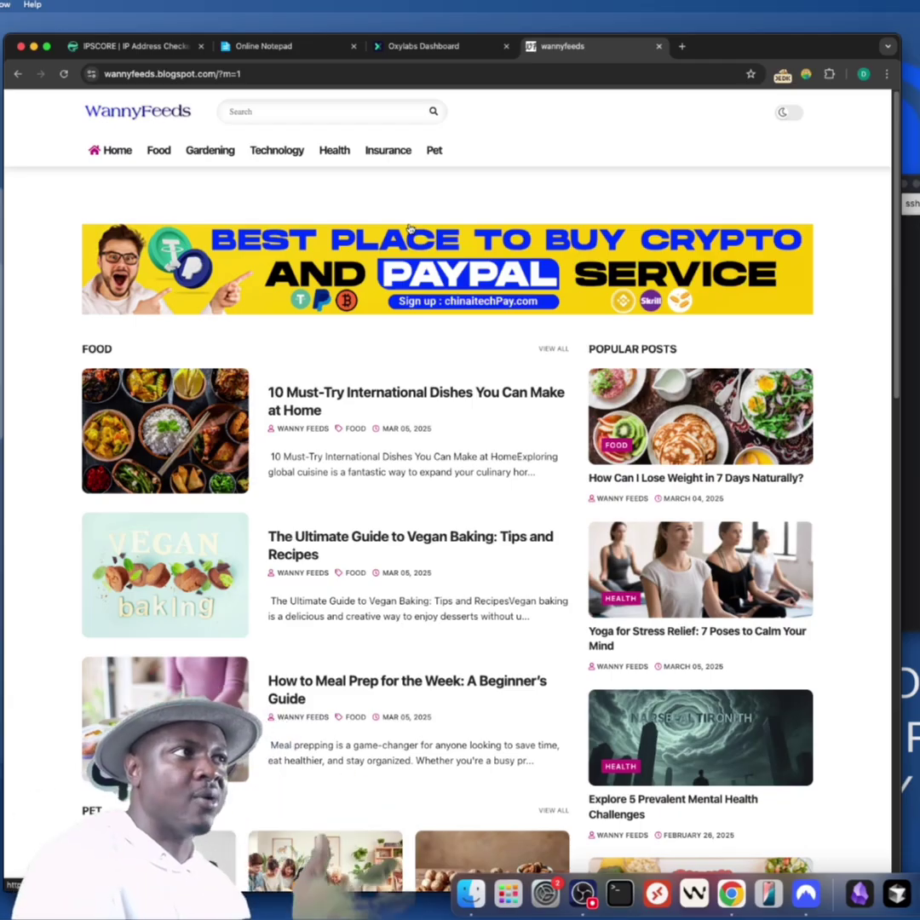
Step: Recheck the IP on IPSCORE and examine the usage statistics of the Residential Proxies product in the Oxylabs dashboard
left_click(136, 46)
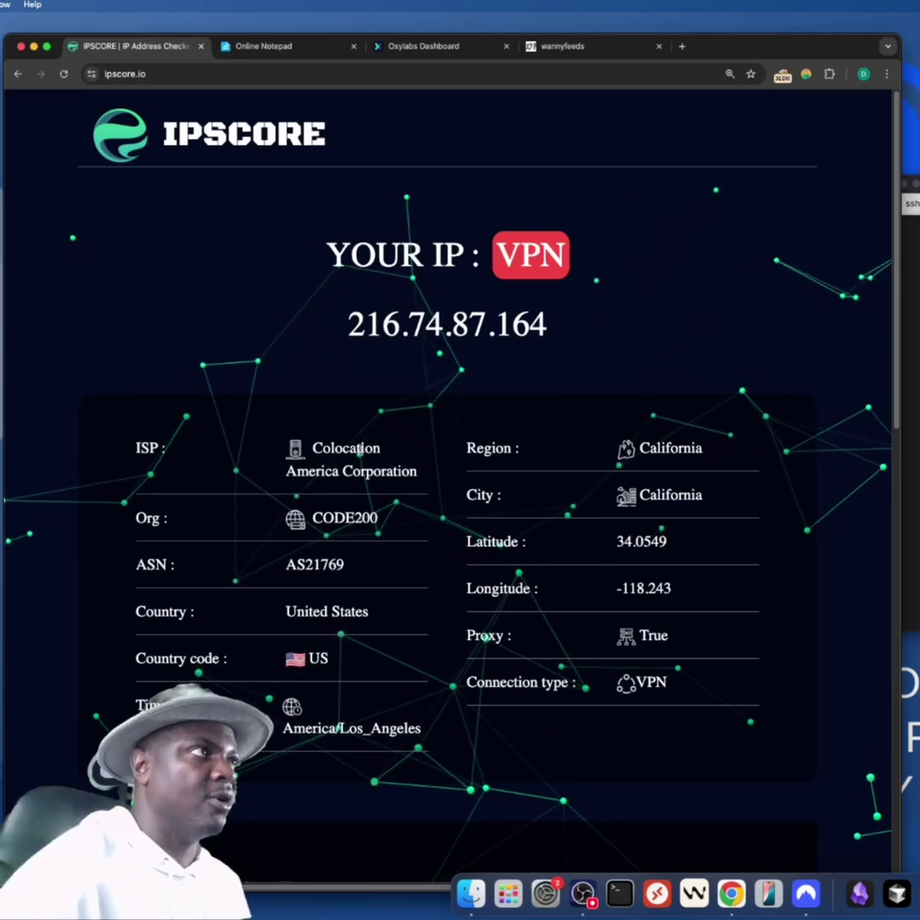
left_click(452, 47)
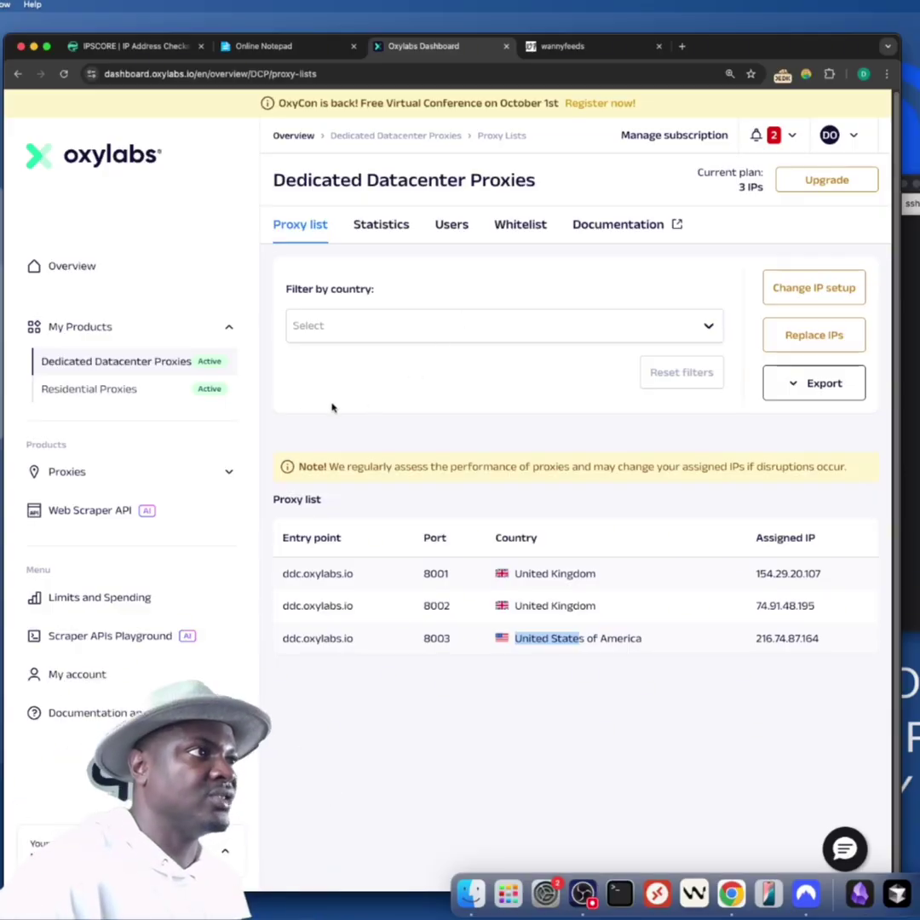
left_click(94, 390)
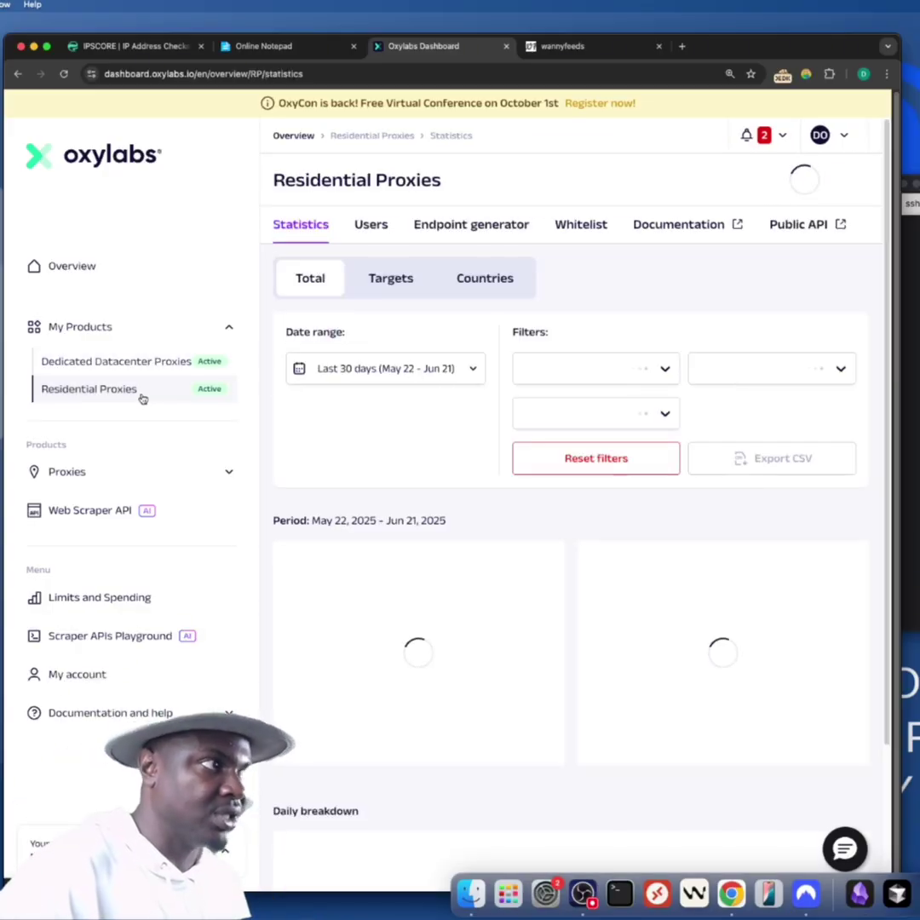
scroll(381, 436, "down", 5)
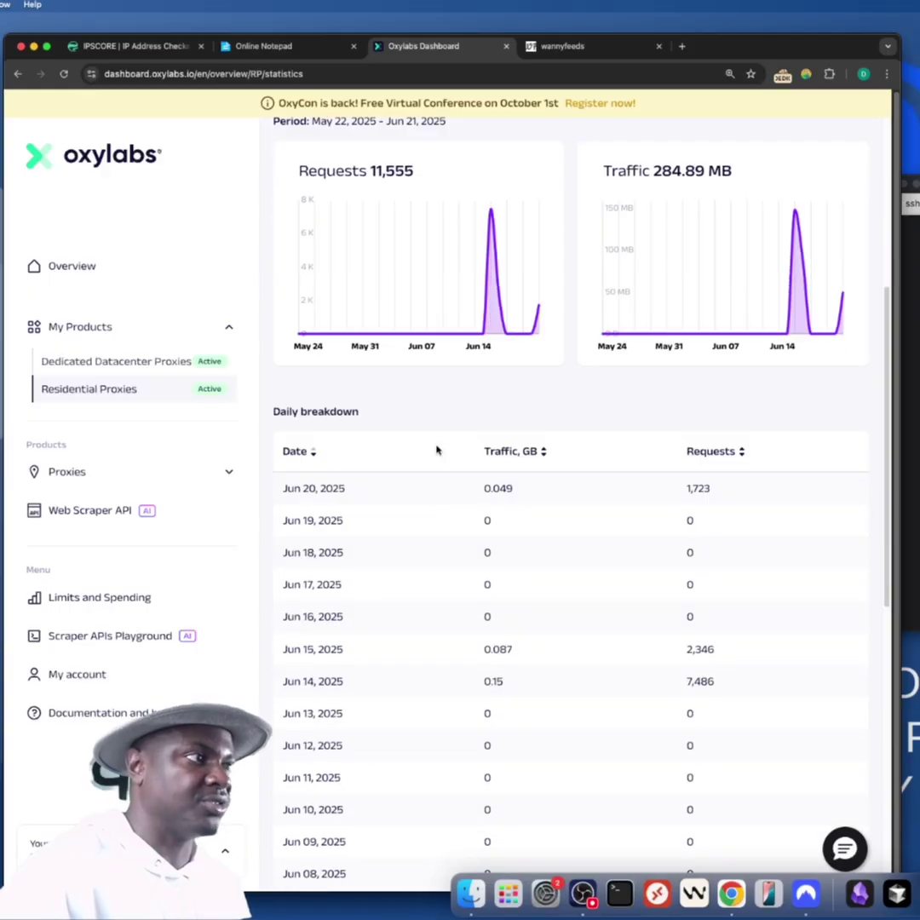
scroll(435, 450, "up", 5)
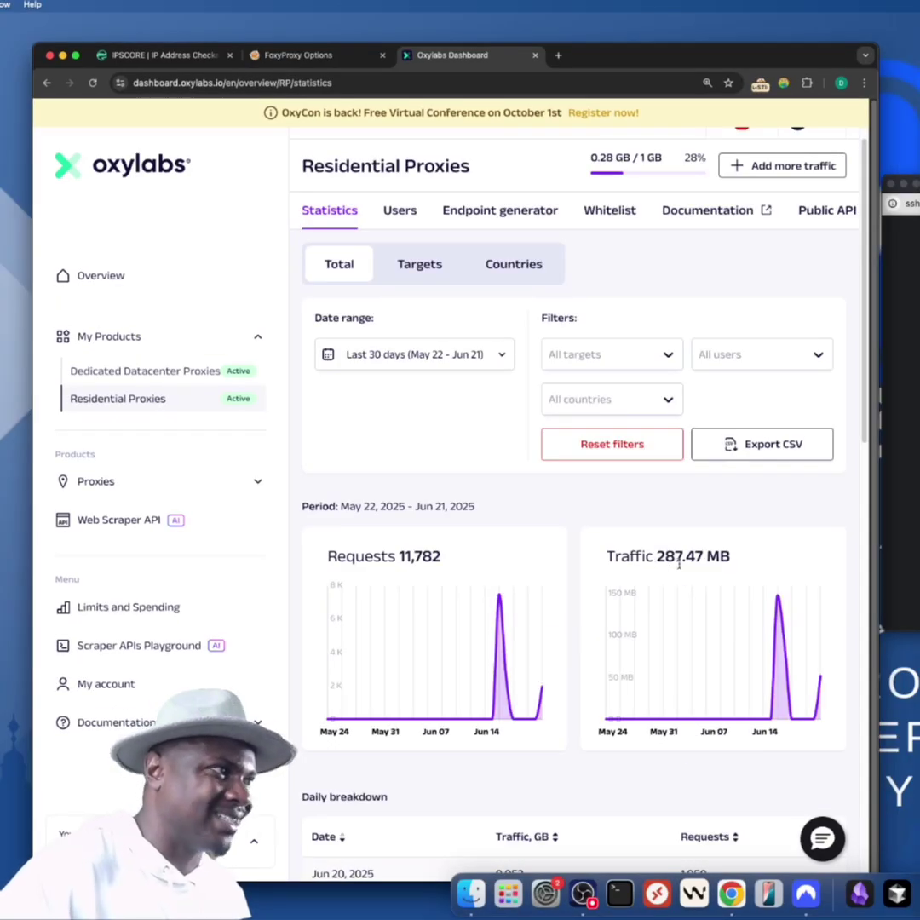
scroll(679, 565, "down", 1)
scroll(679, 563, "up", 2)
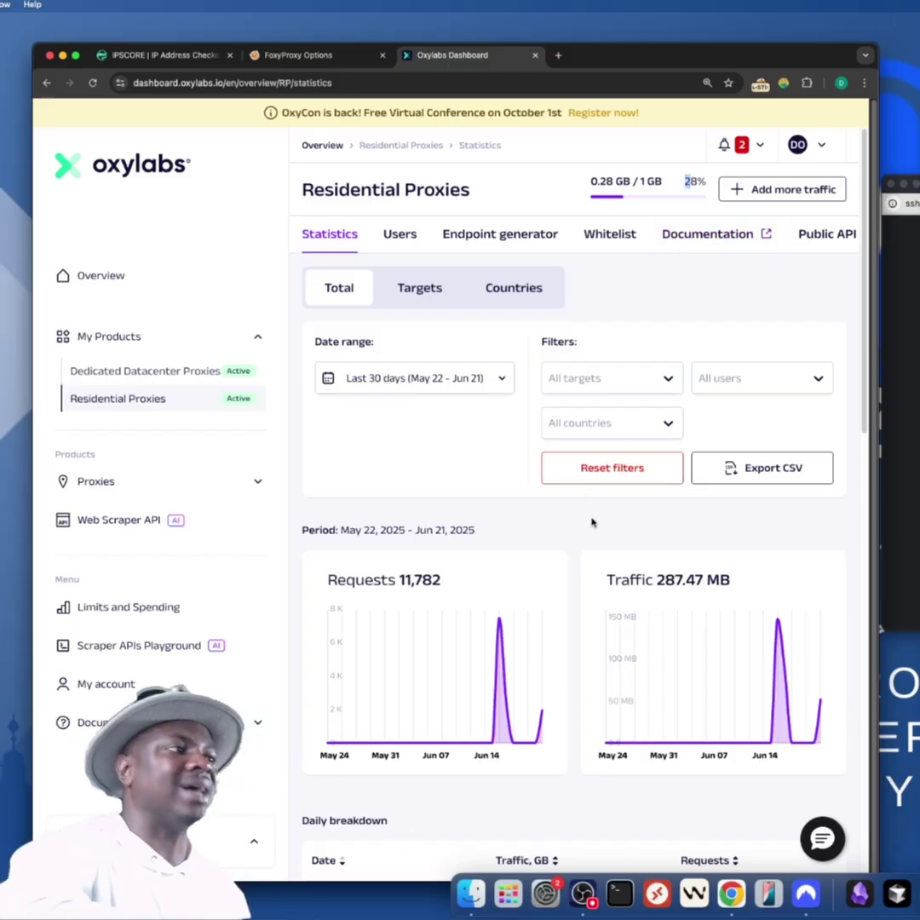
scroll(594, 531, "down", 5)
scroll(599, 530, "down", 7)
scroll(599, 530, "up", 10)
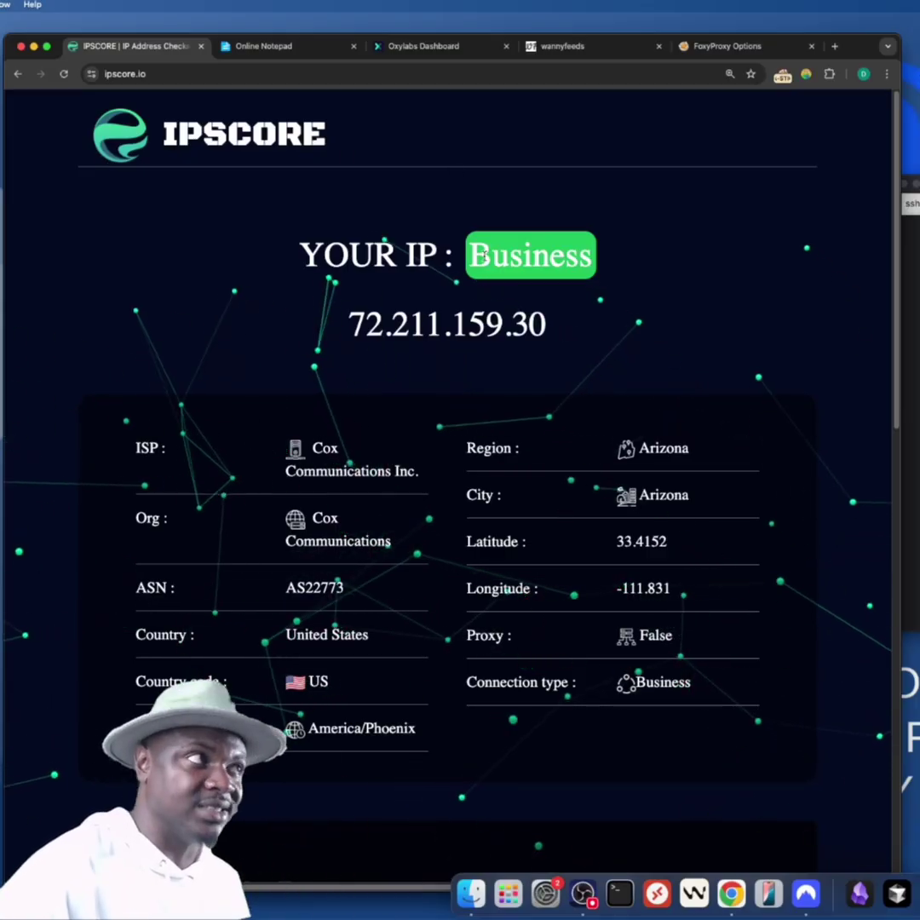
Step: Close the FoxyProxy options tab, the wannyfeeds tab, and the tab showing the direct link's landing page
left_click(741, 46)
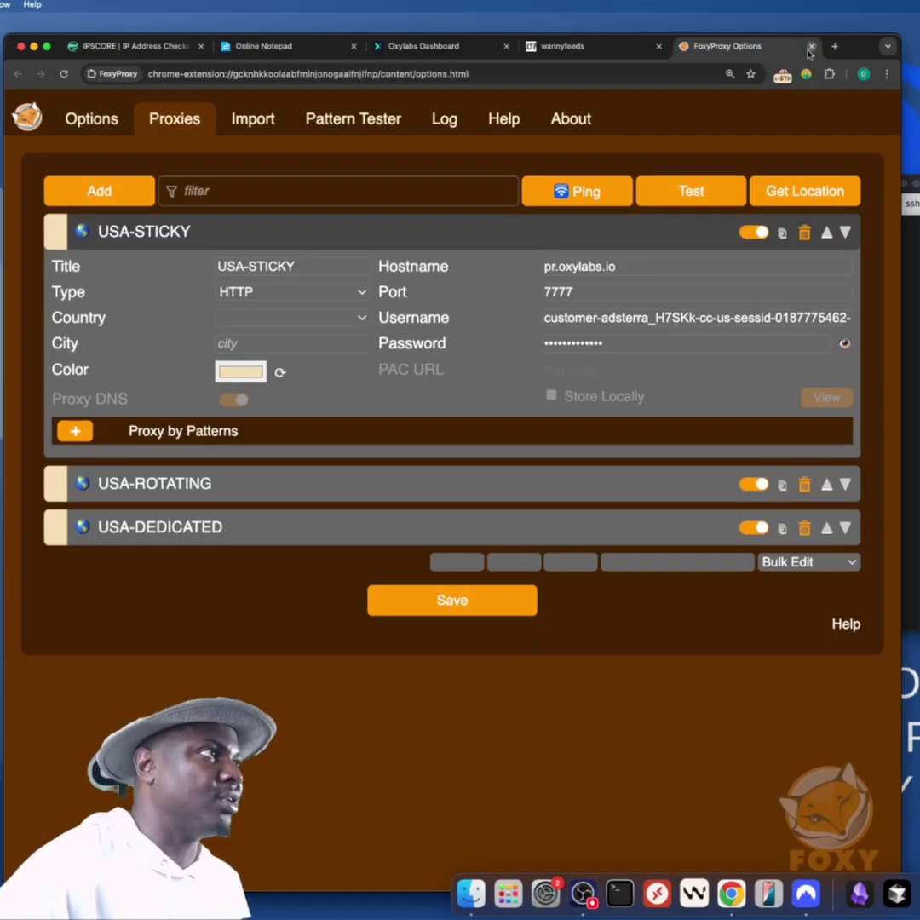
left_click(811, 46)
left_click(659, 47)
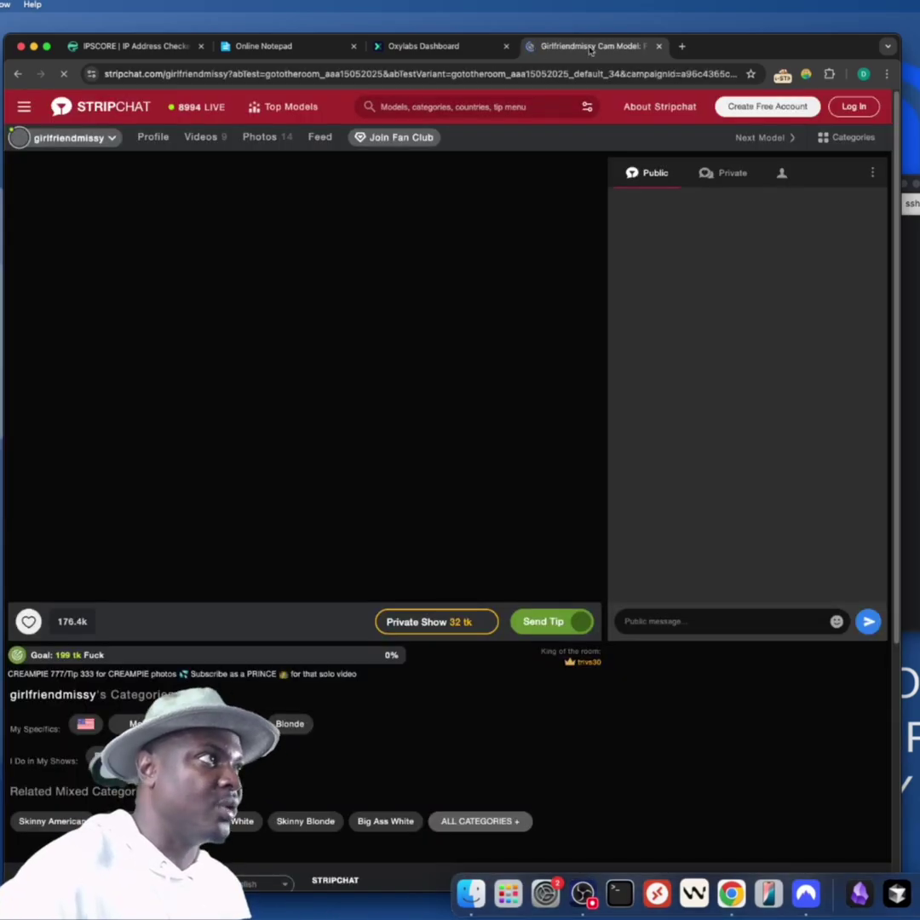
left_click(658, 46)
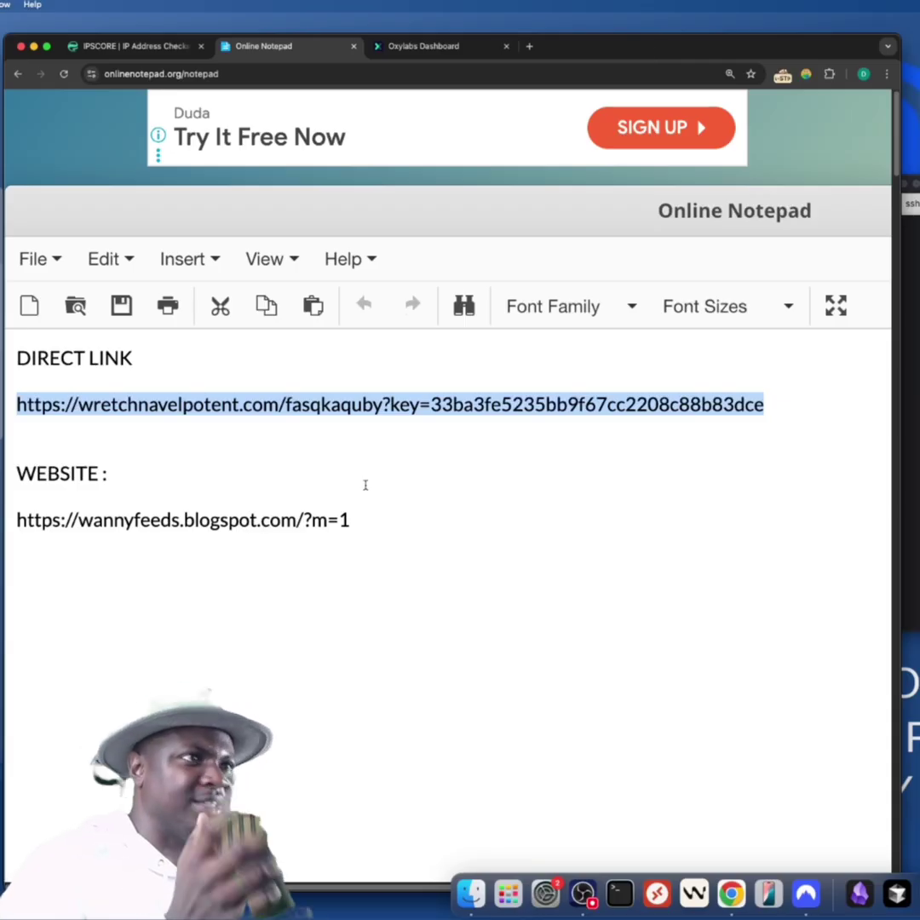
Step: Copy the website address from the notepad and load it in a new tab through the residential proxy
left_click(355, 530)
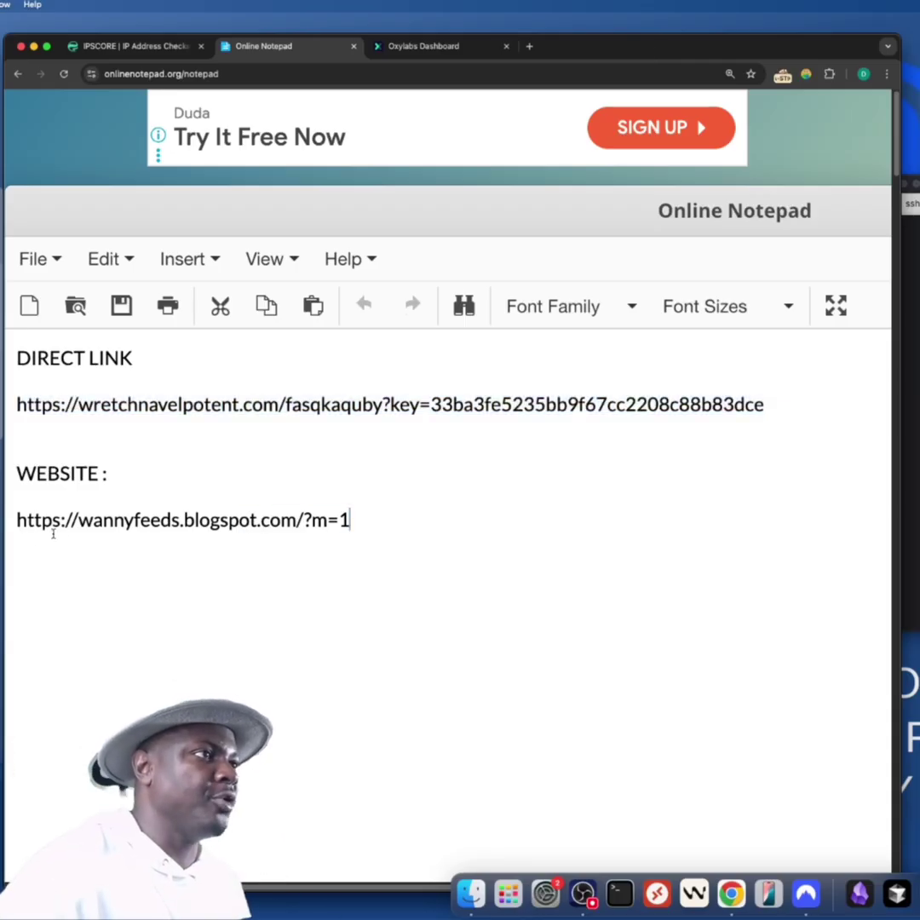
left_click(13, 529, "shift")
key("super+c")
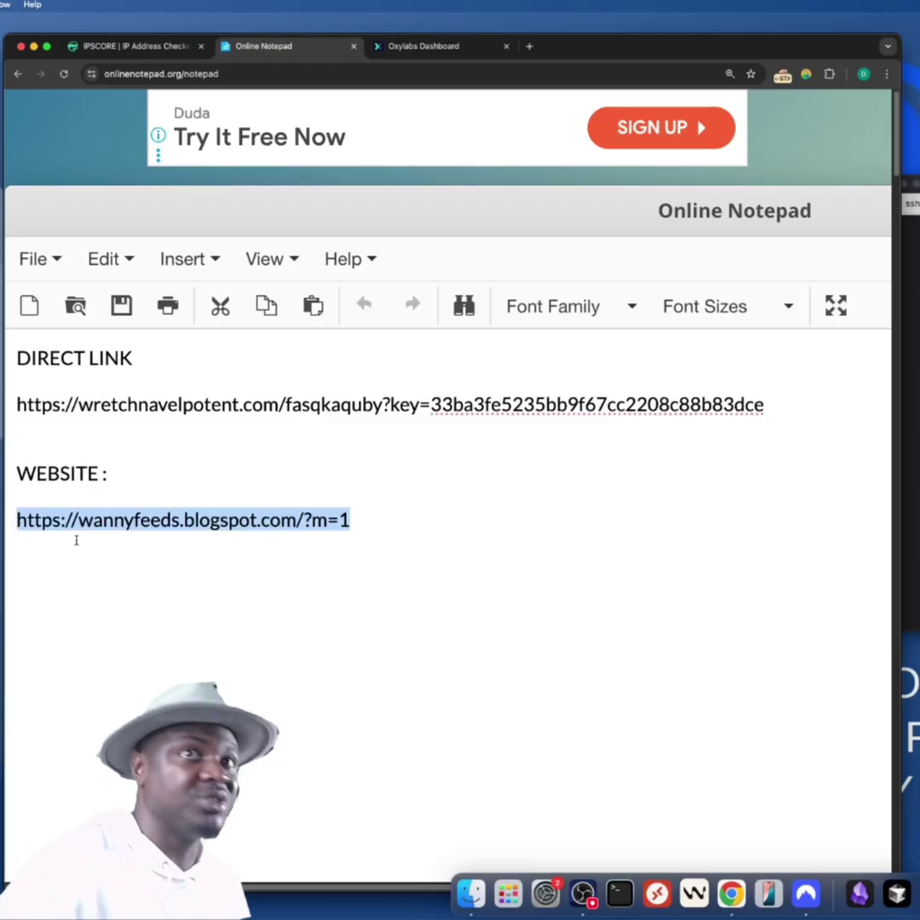
left_click(529, 46)
key("super+v")
key("Return")
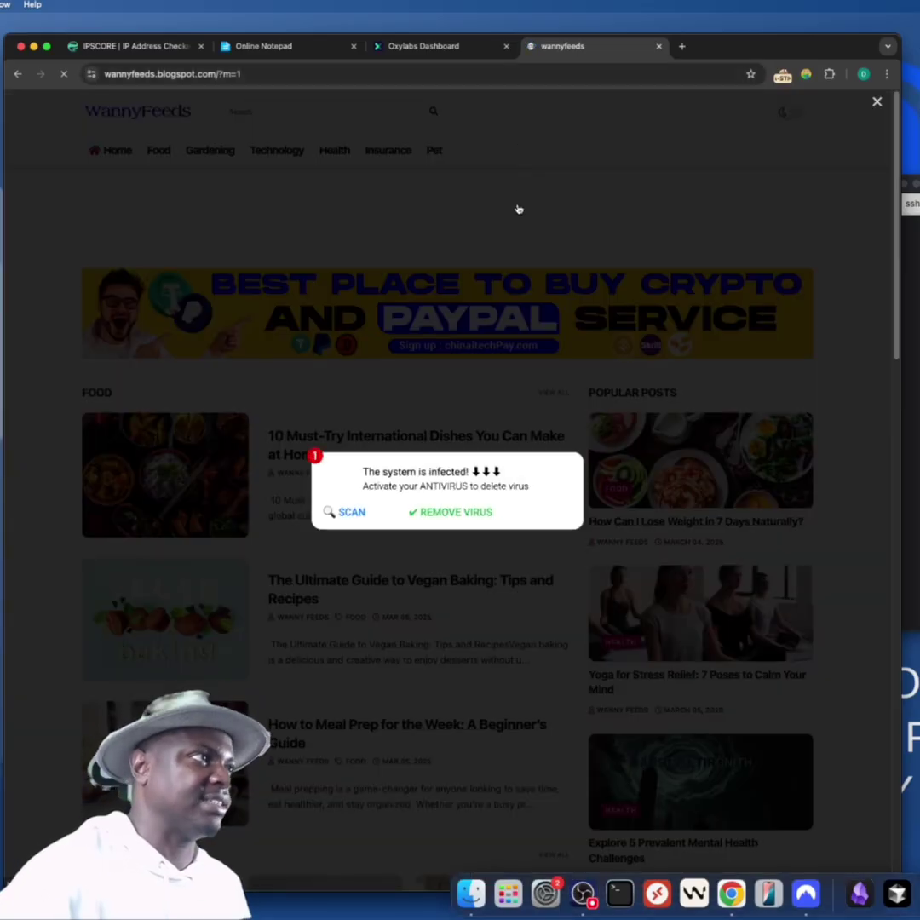
Step: Close the antivirus pop-up on the wannyfeeds page and recheck the proxy's IP on IPSCORE
left_click(877, 104)
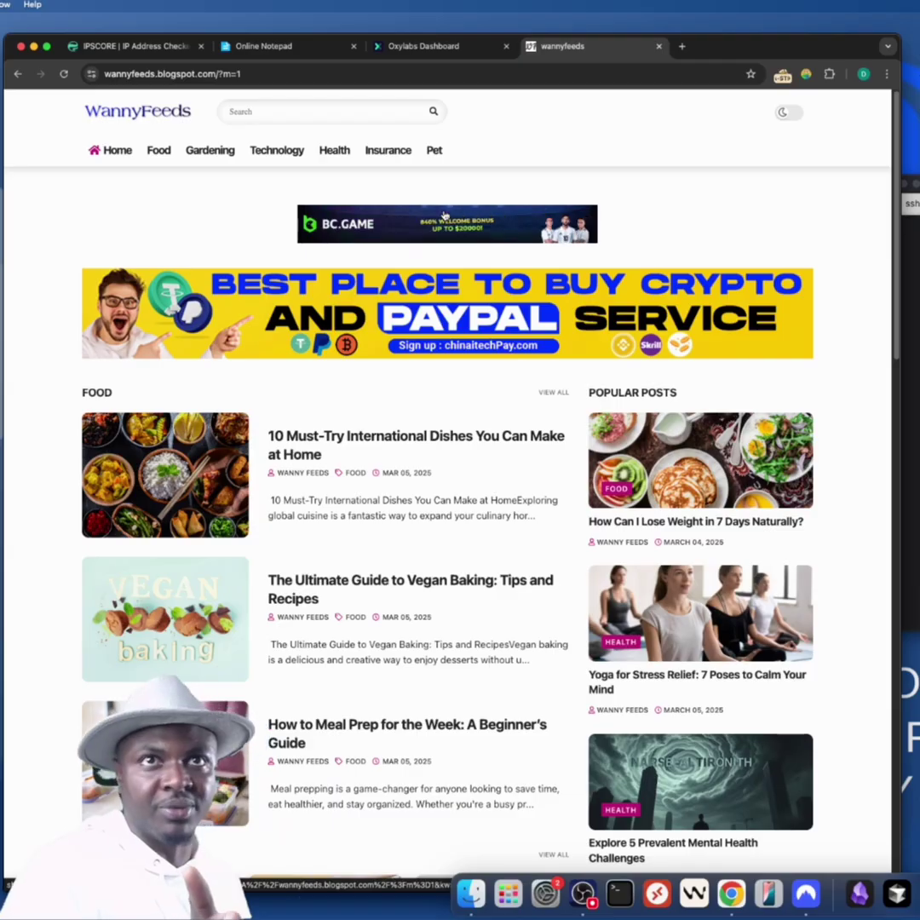
left_click(132, 46)
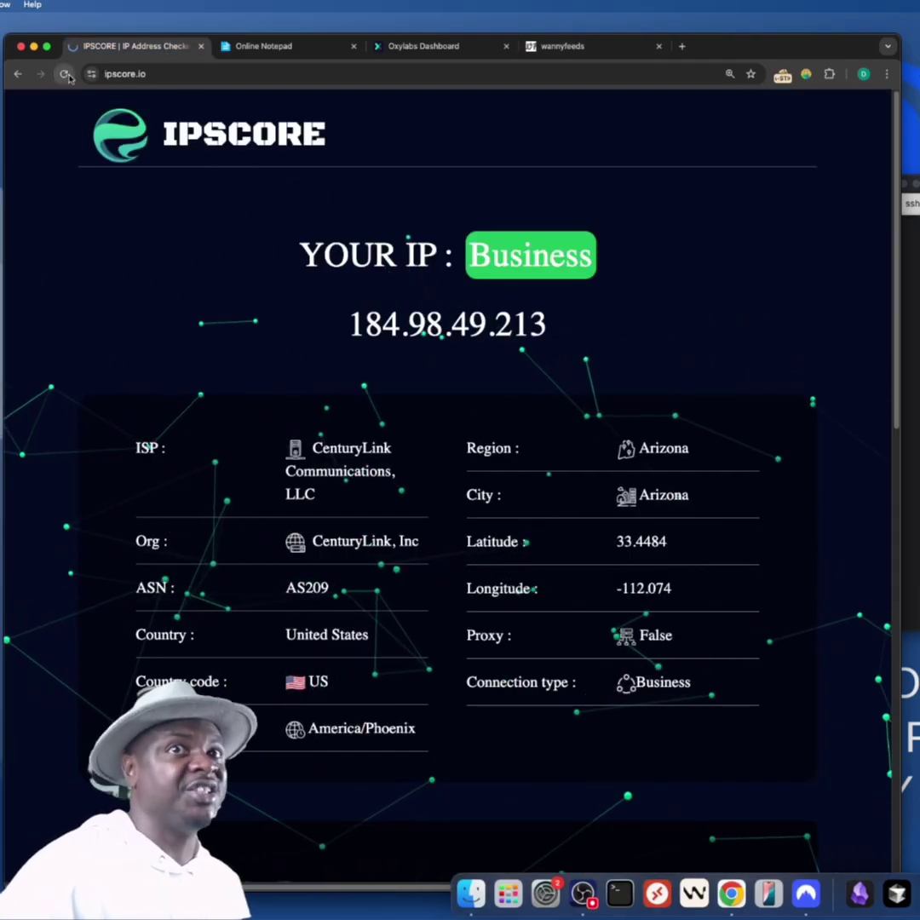
key("super+r")
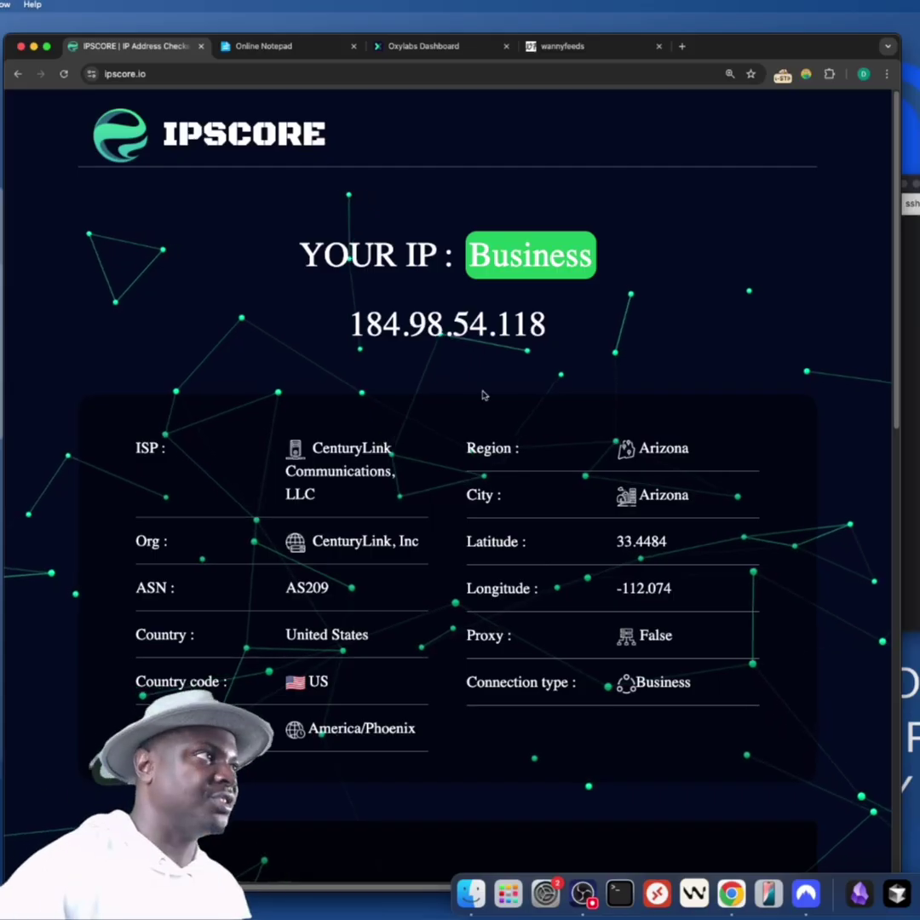
Step: View the proxies listed in FoxyProxy and reload IPSCORE repeatedly to check how the residential IP changes
left_click(781, 76)
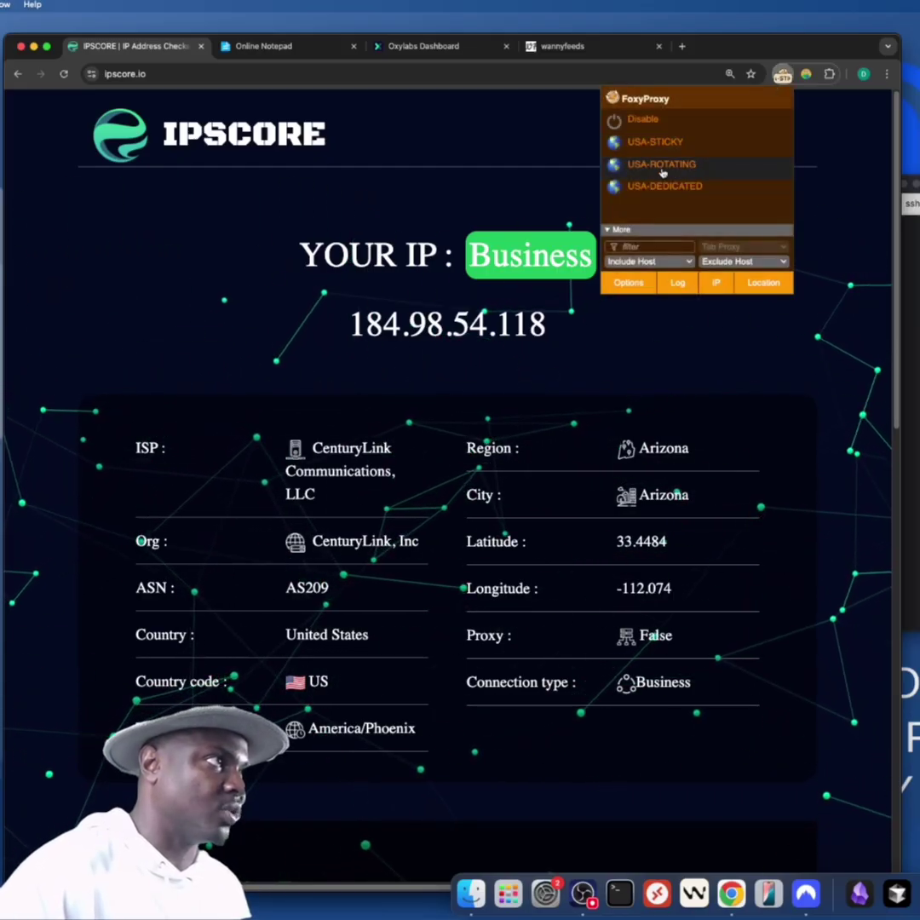
left_click(63, 52)
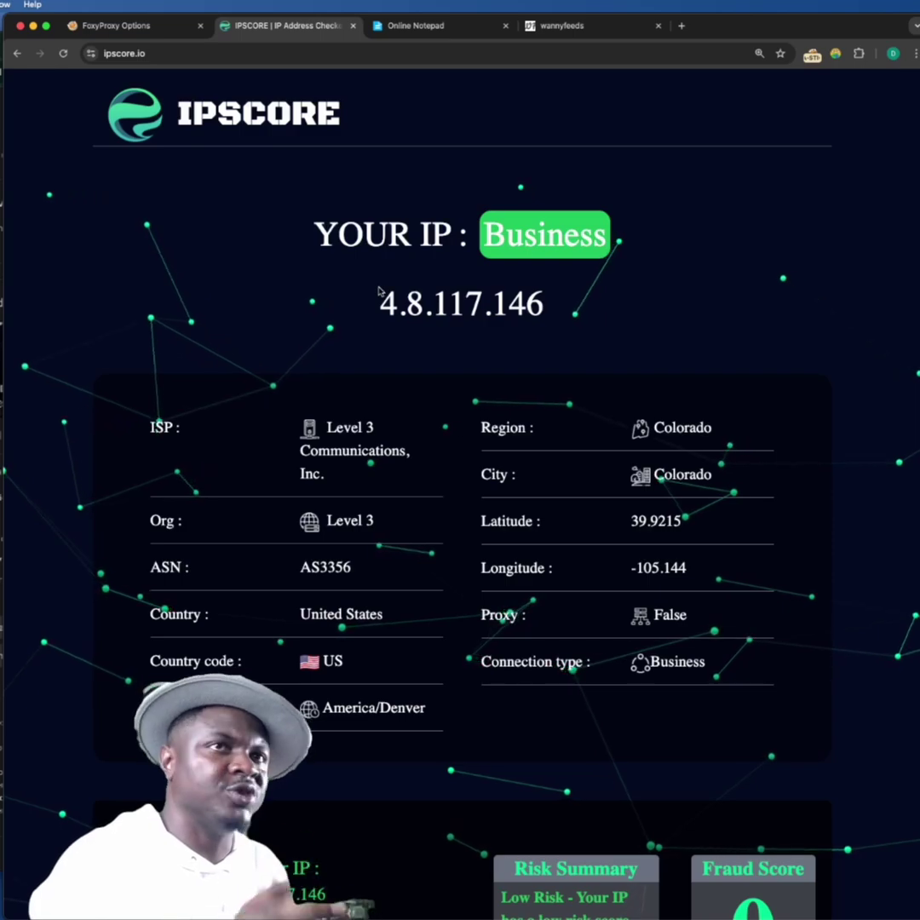
left_click(63, 53)
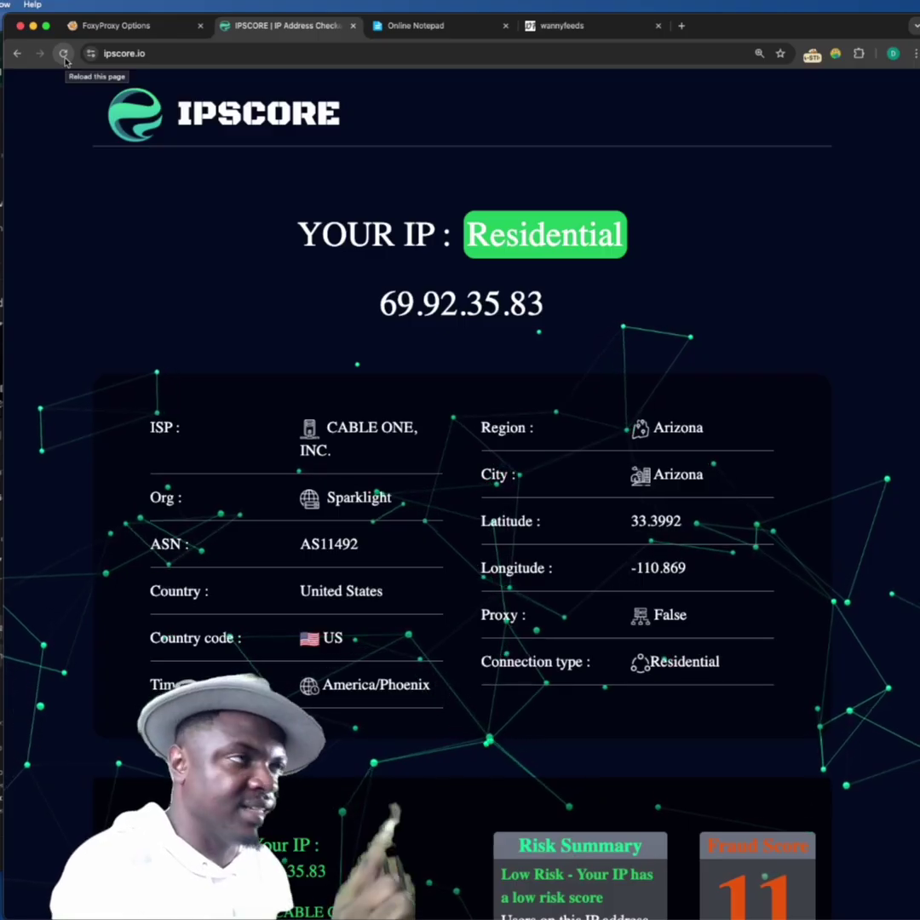
left_click(65, 57)
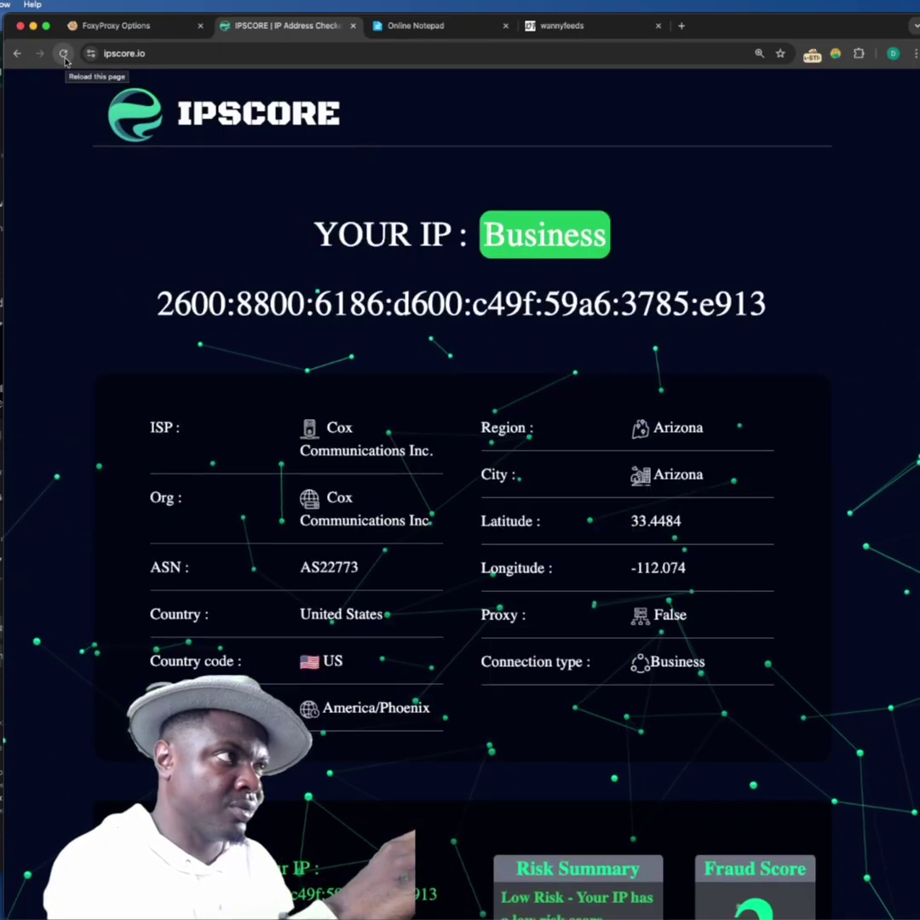
left_click(63, 53)
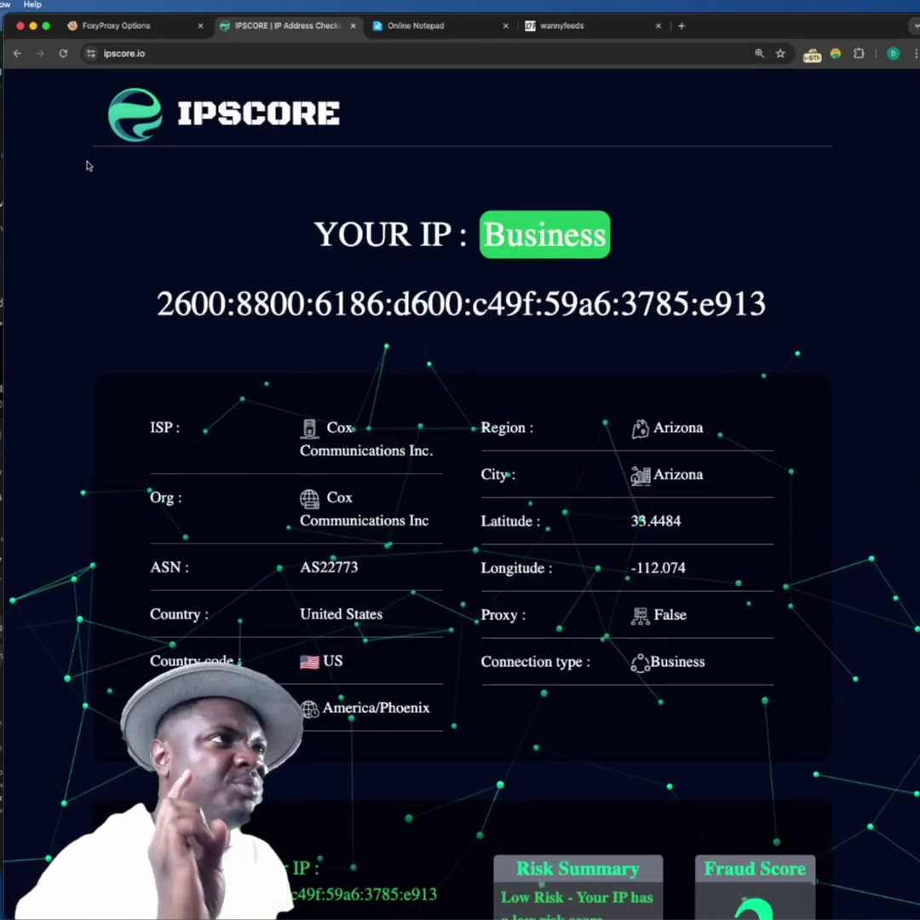
Step: Close the wannyfeeds tab, copy the direct link from the notepad, and load it in a new tab through the rotating proxy
left_click(648, 32)
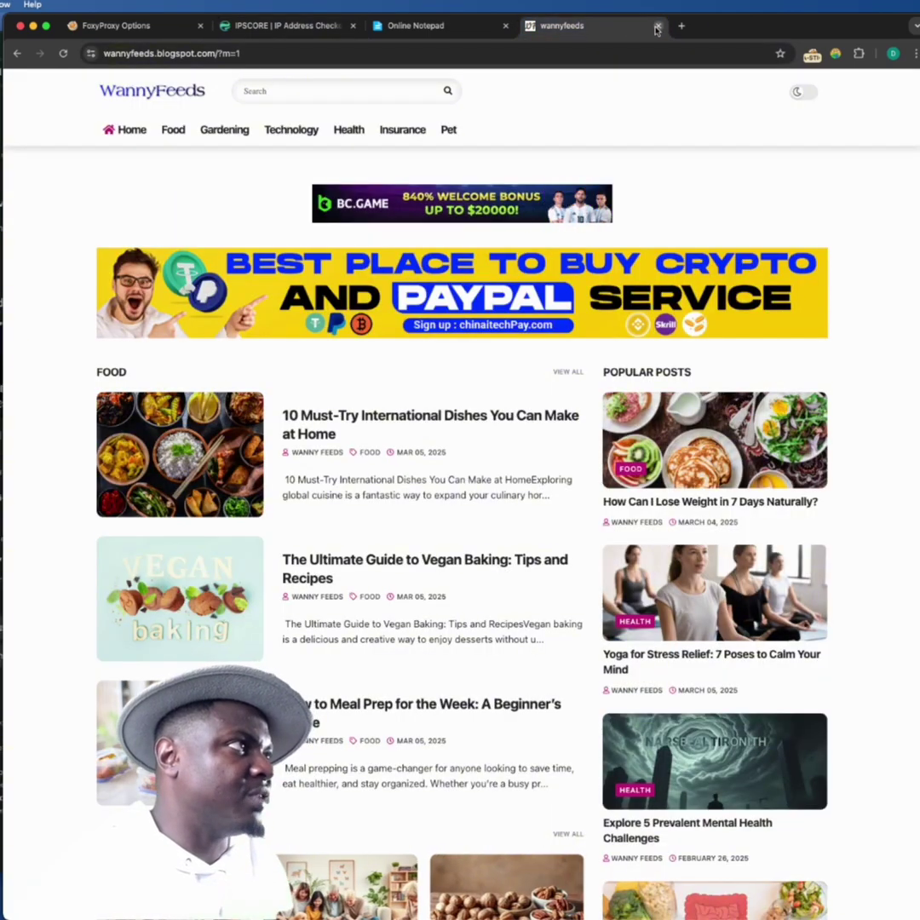
left_click(657, 27)
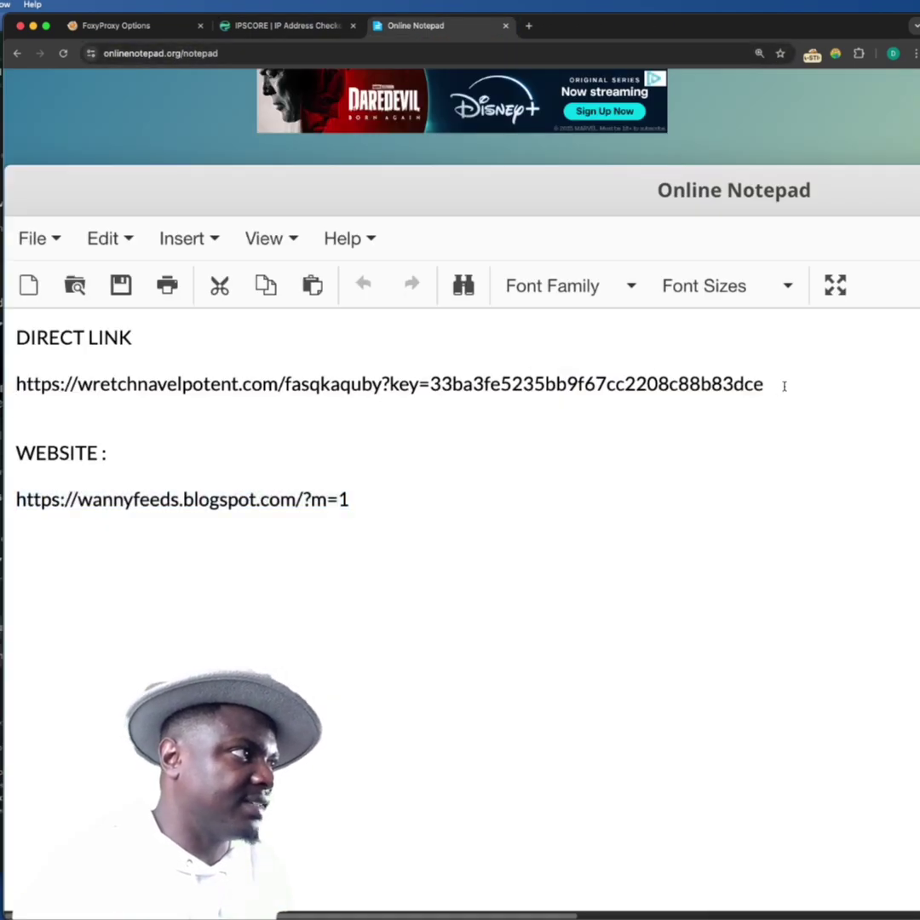
triple_click(97, 391)
key("cmd+c")
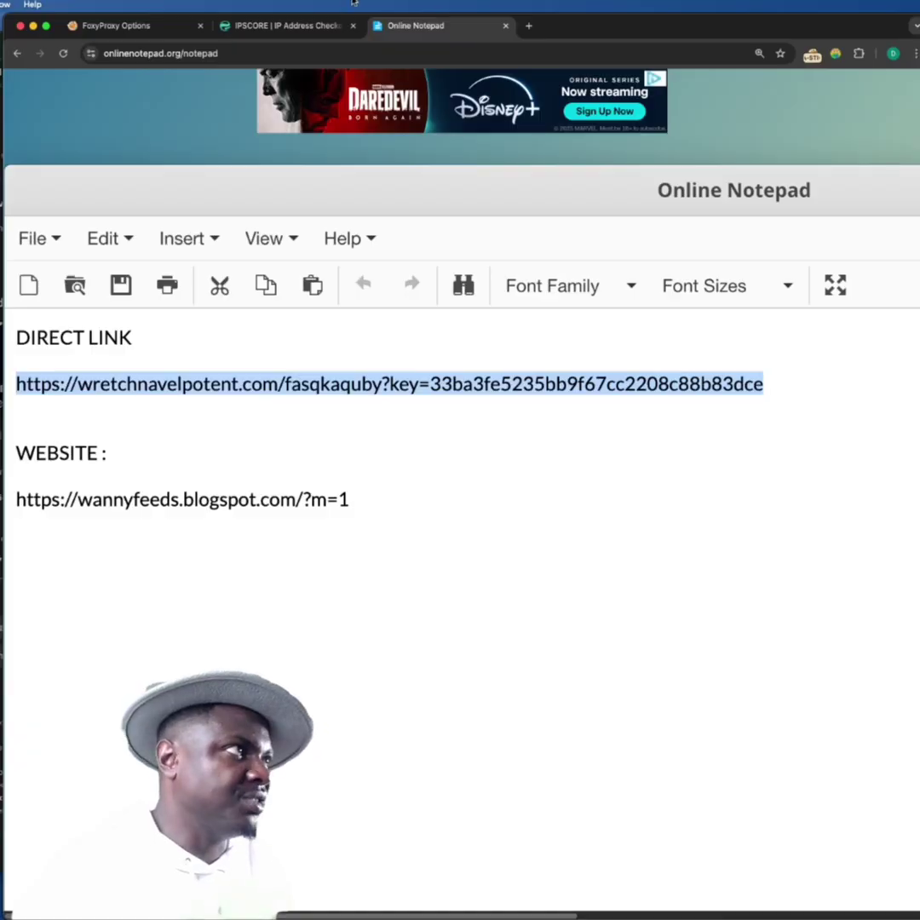
left_click(529, 27)
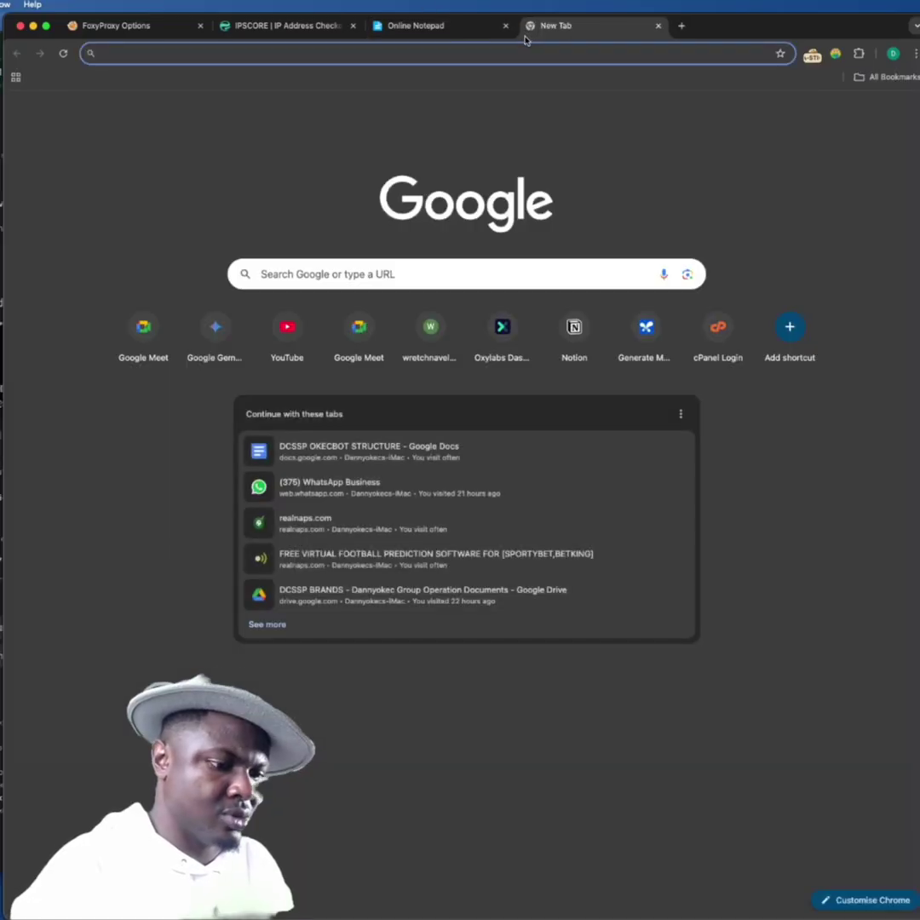
key("cmd+v")
key("Return")
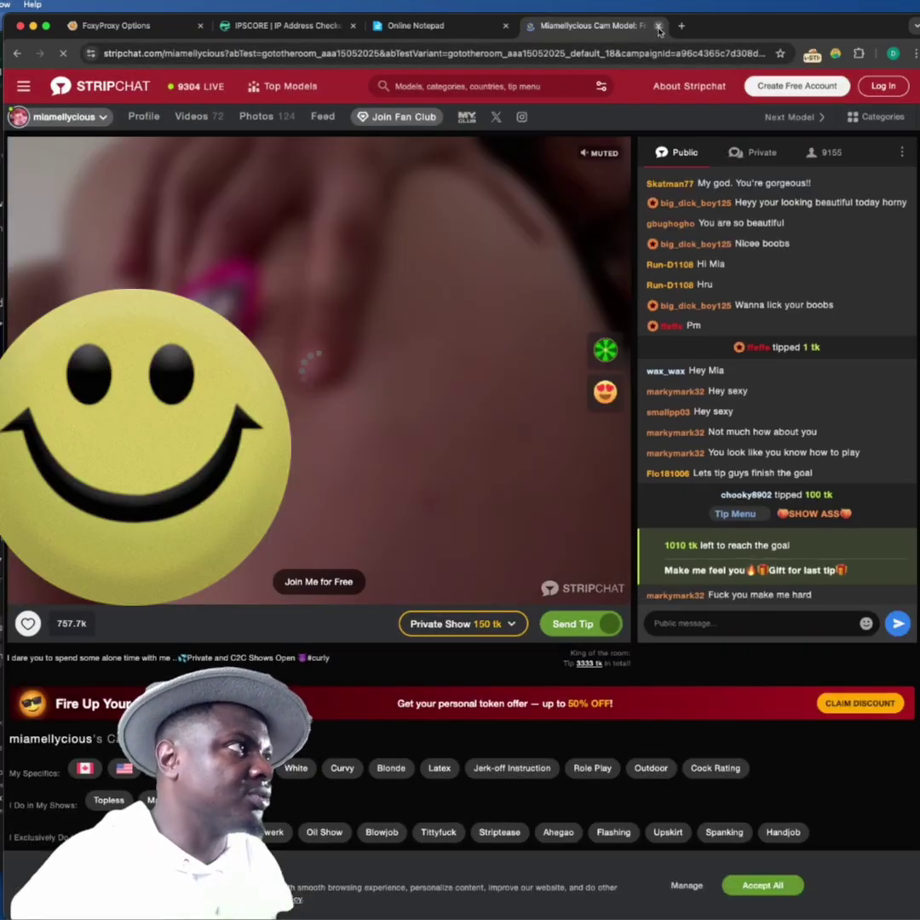
Step: Close the direct link's landing page, copy the website address from the notepad, and load it in a new tab through the rotating proxy
left_click(659, 26)
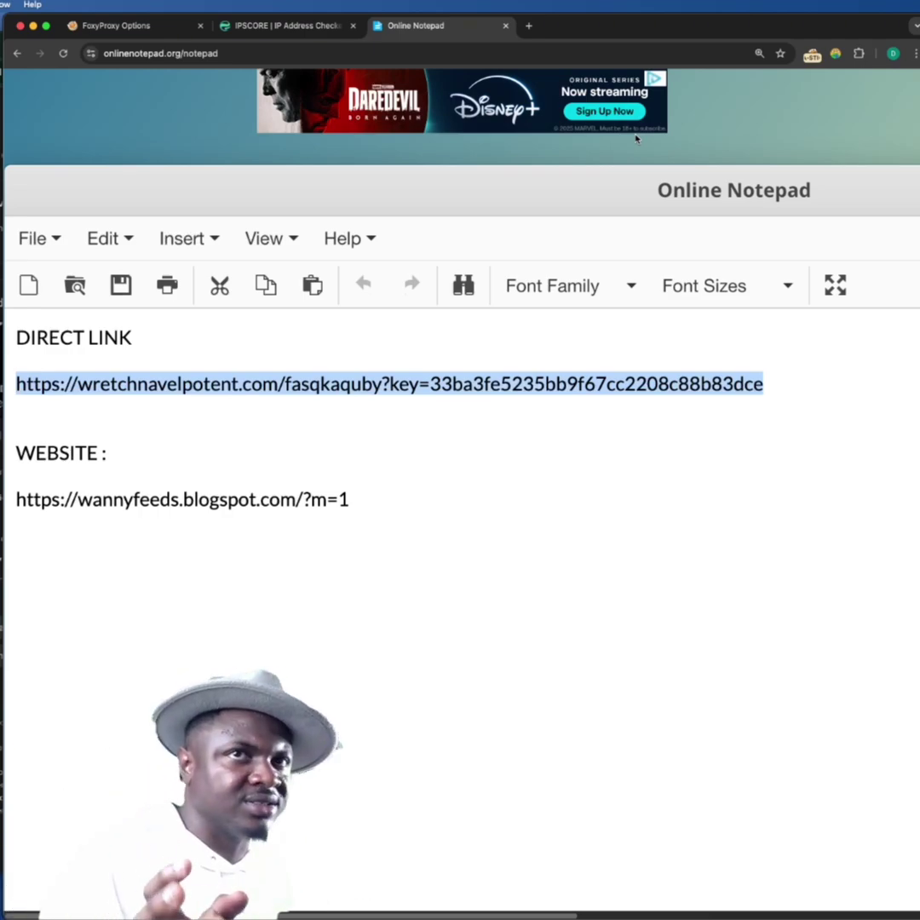
left_click(380, 506)
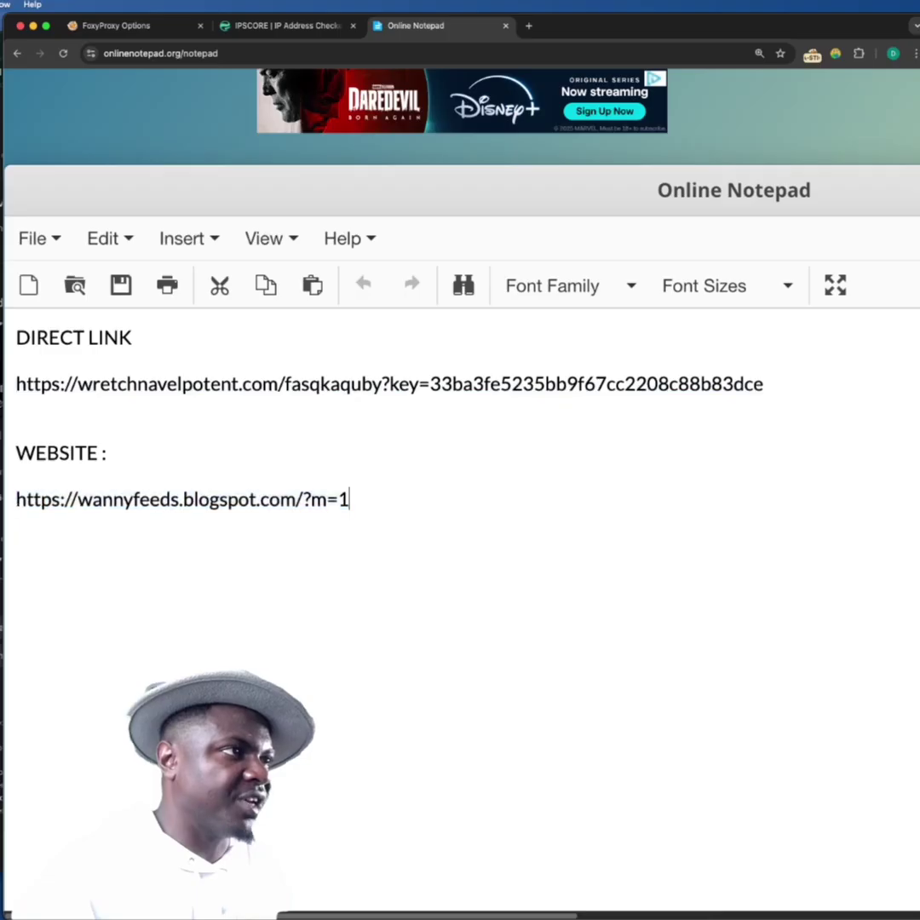
left_click_drag(314, 500, 10, 502)
key("super+c")
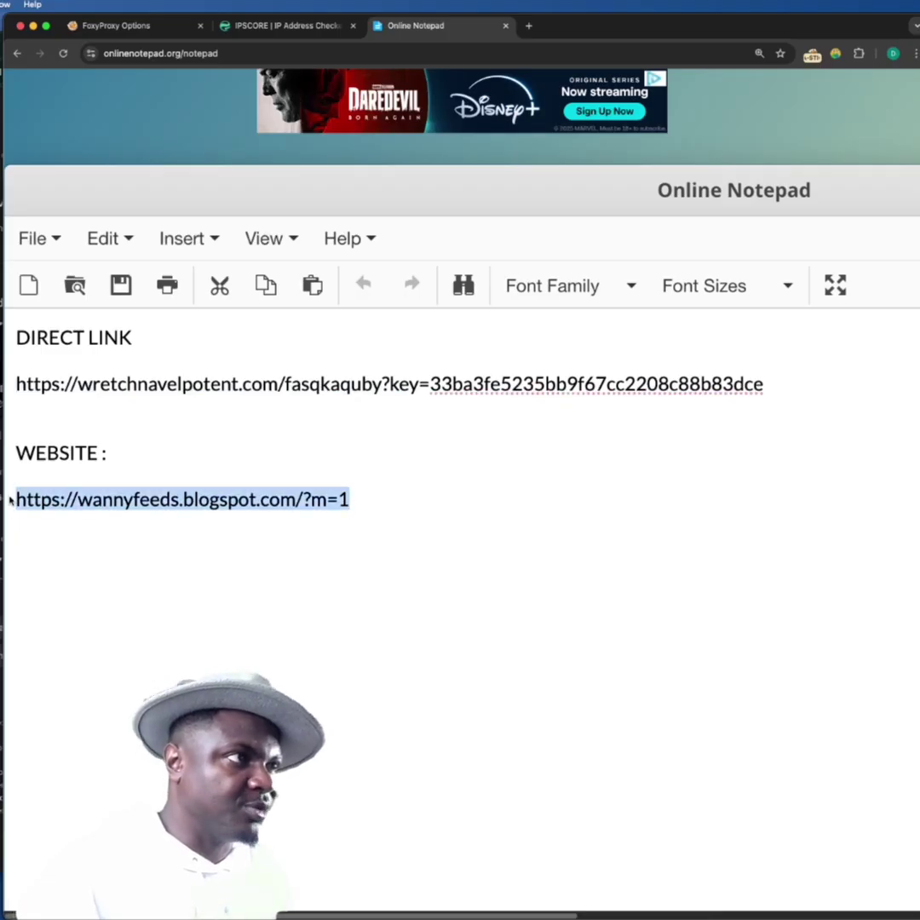
left_click(529, 25)
key("super+v")
key("Return")
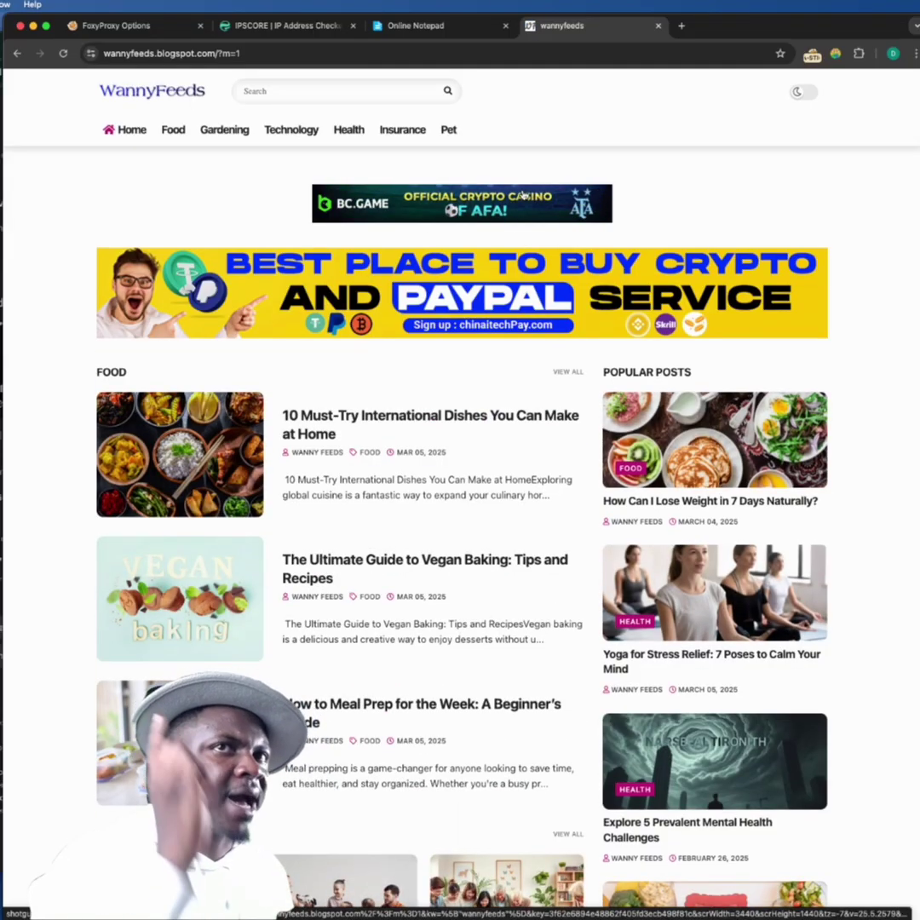
Step: Reload IPSCORE twice to recheck the rotating IP and examine its connection type and country
left_click(281, 25)
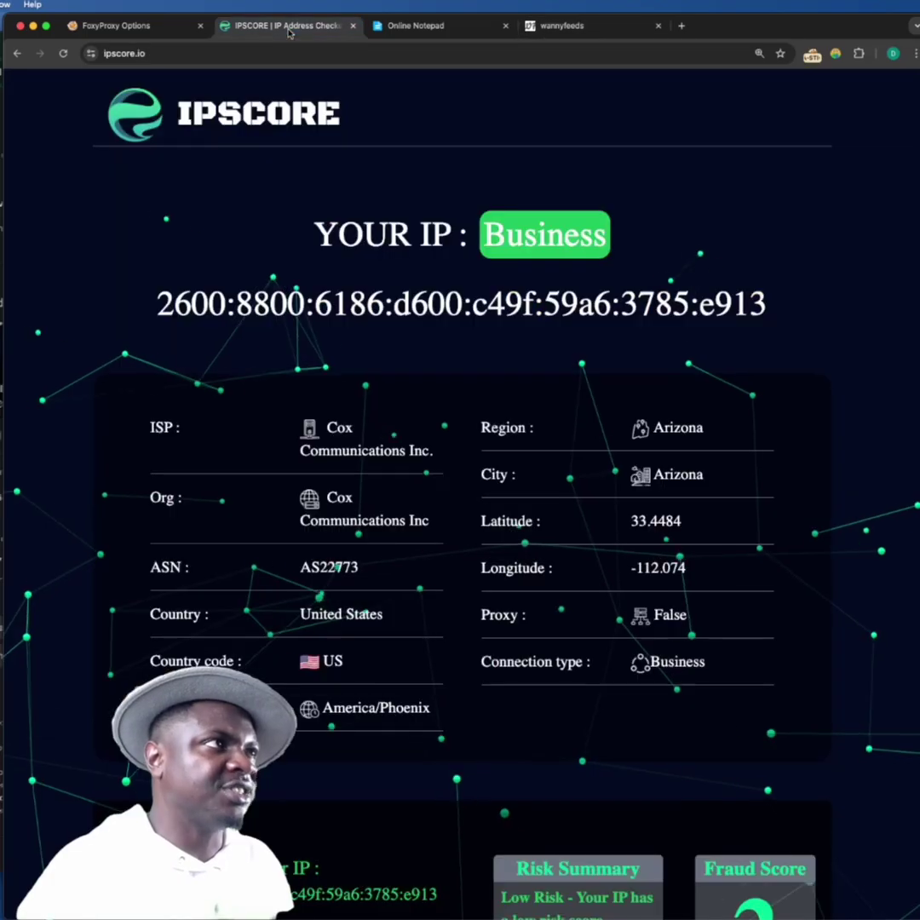
left_click(68, 60)
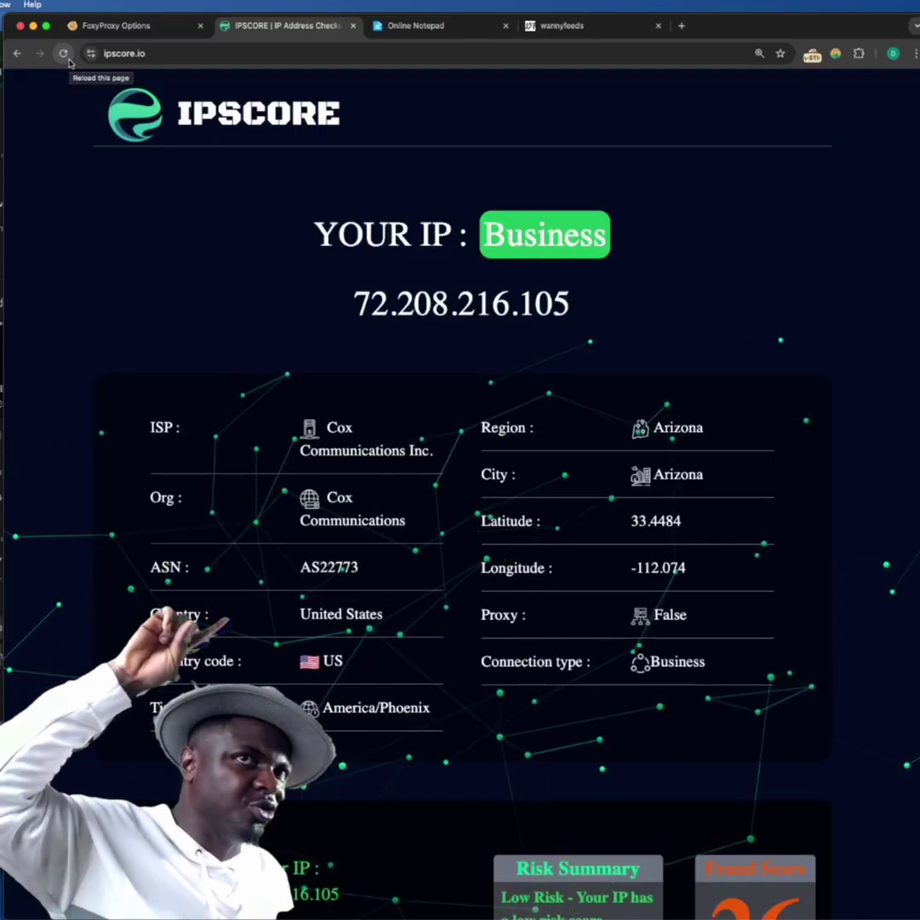
left_click(70, 59)
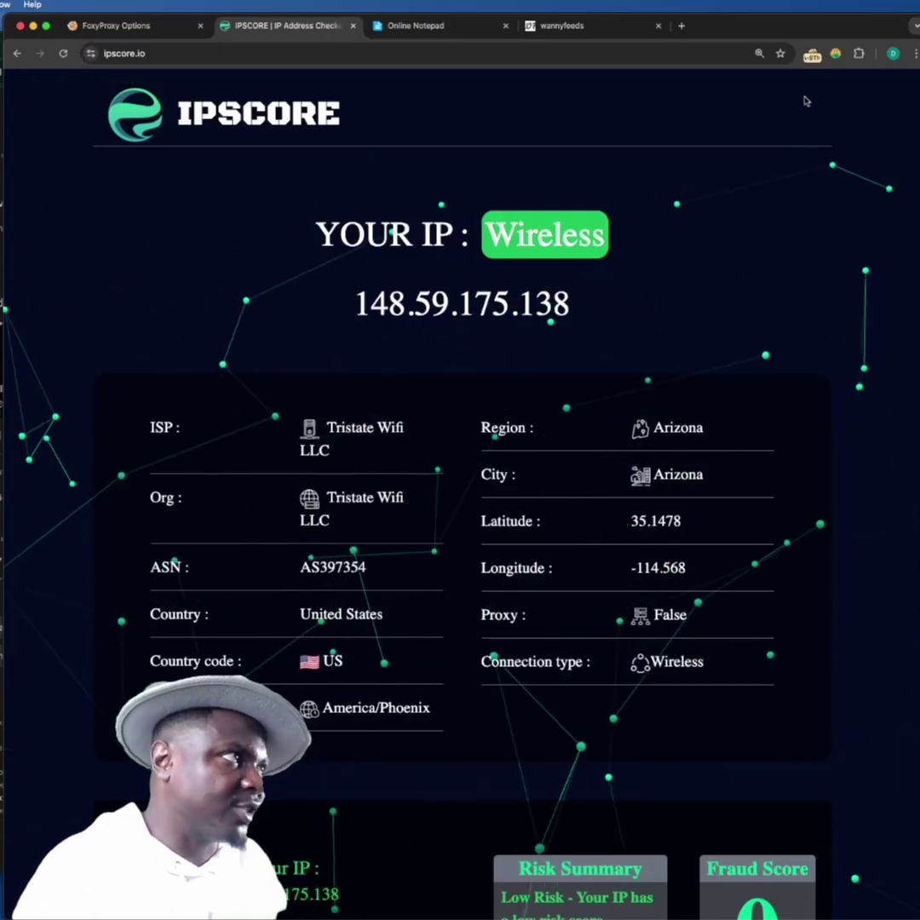
double_click(333, 661)
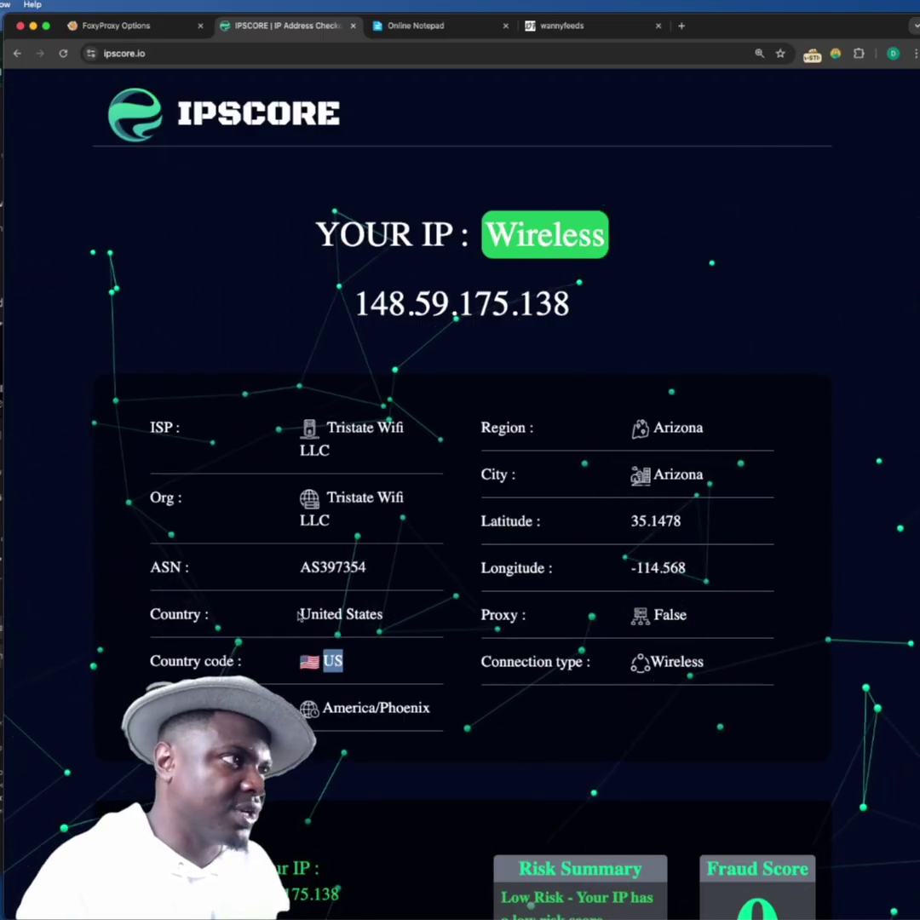
left_click(599, 305)
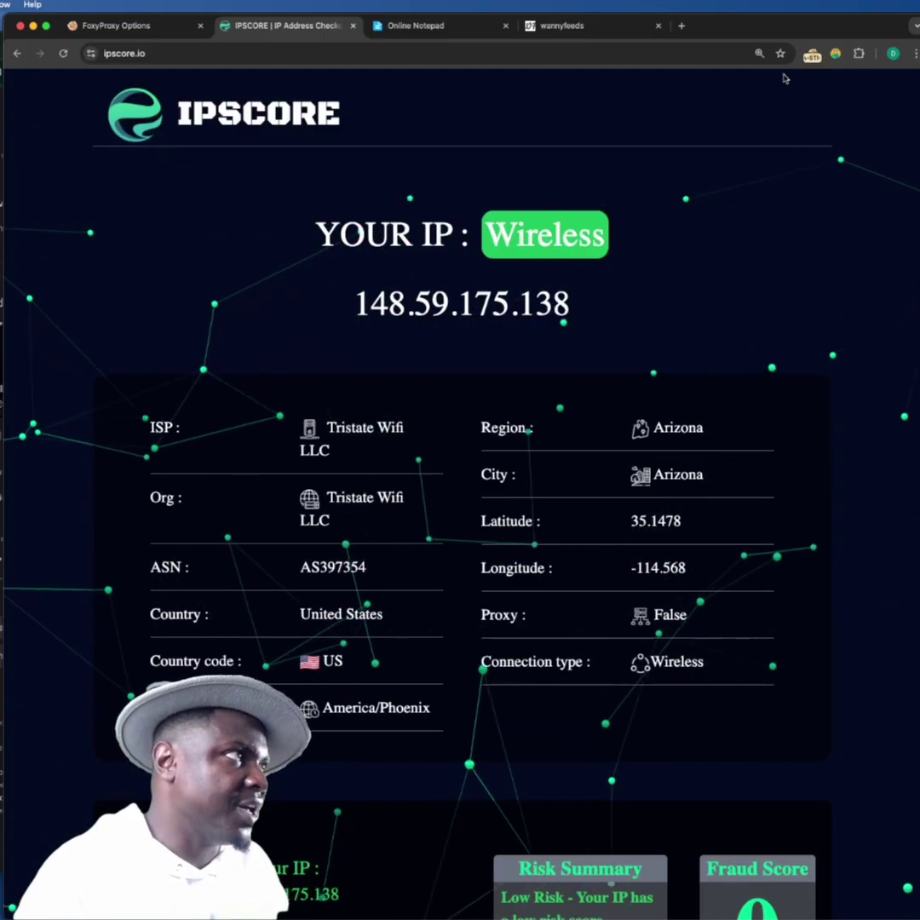
Step: Disable the proxy in FoxyProxy and reload IPSCORE to check the normal IP
left_click(813, 54)
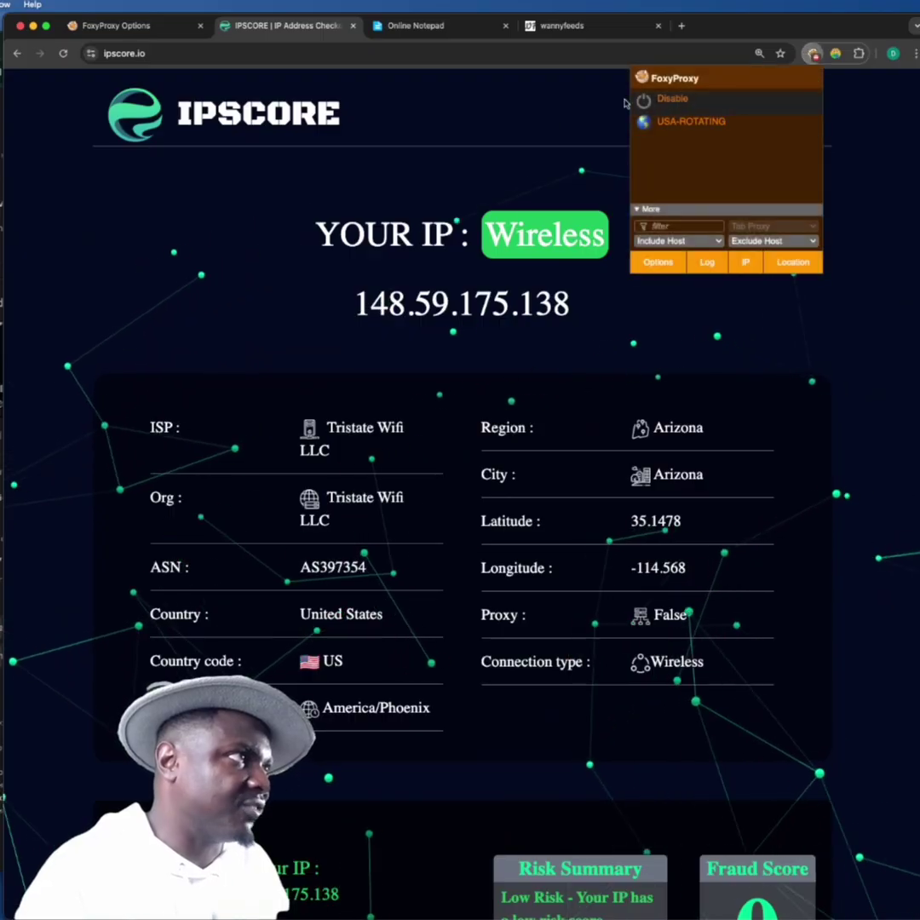
left_click(271, 110)
left_click(63, 53)
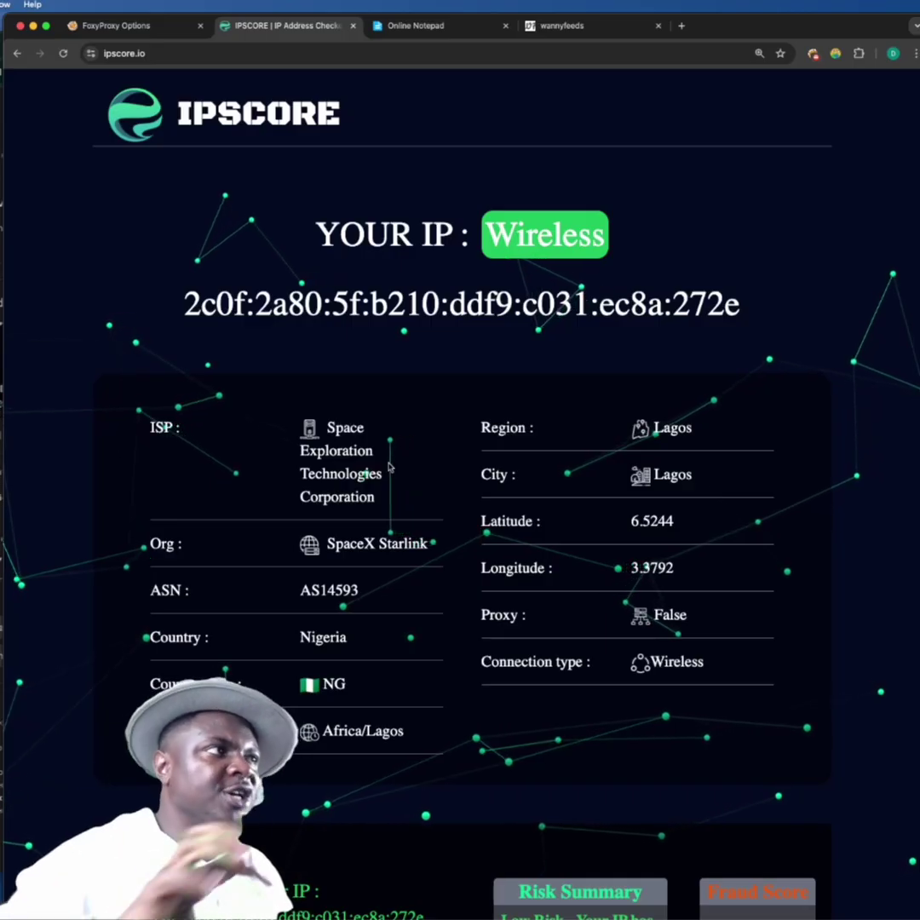
key("super+r")
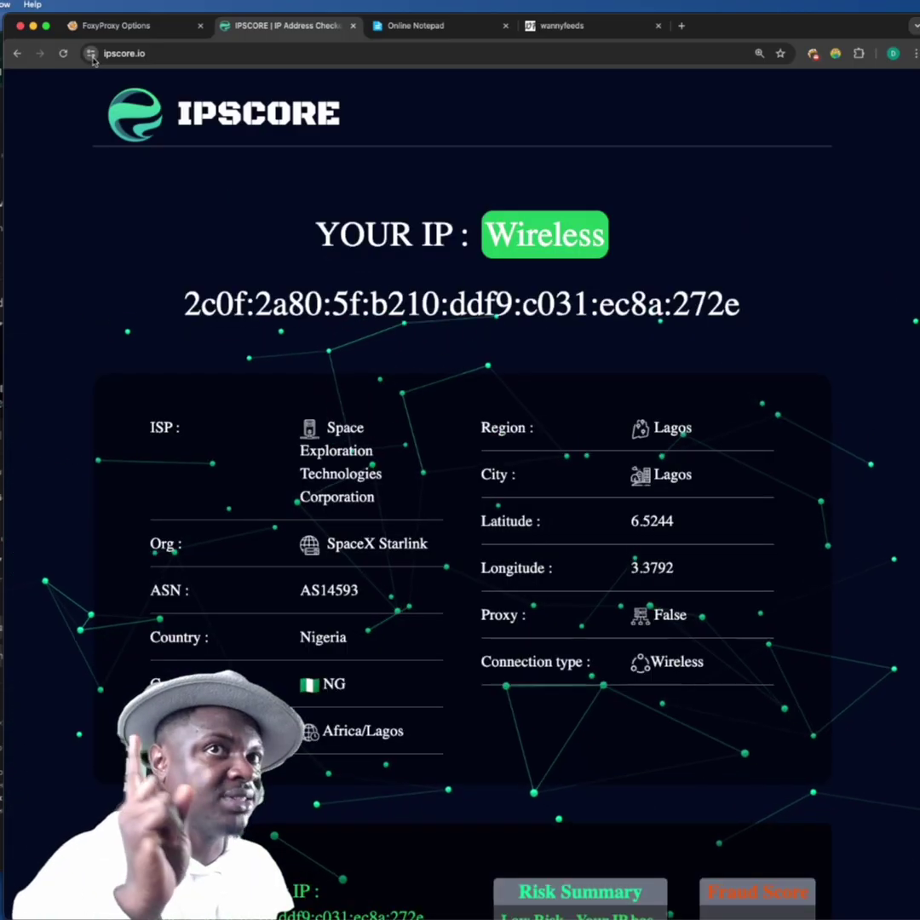
Step: Switch FoxyProxy to USA-DEDICATED and recheck the IP on IPSCORE
left_click(813, 53)
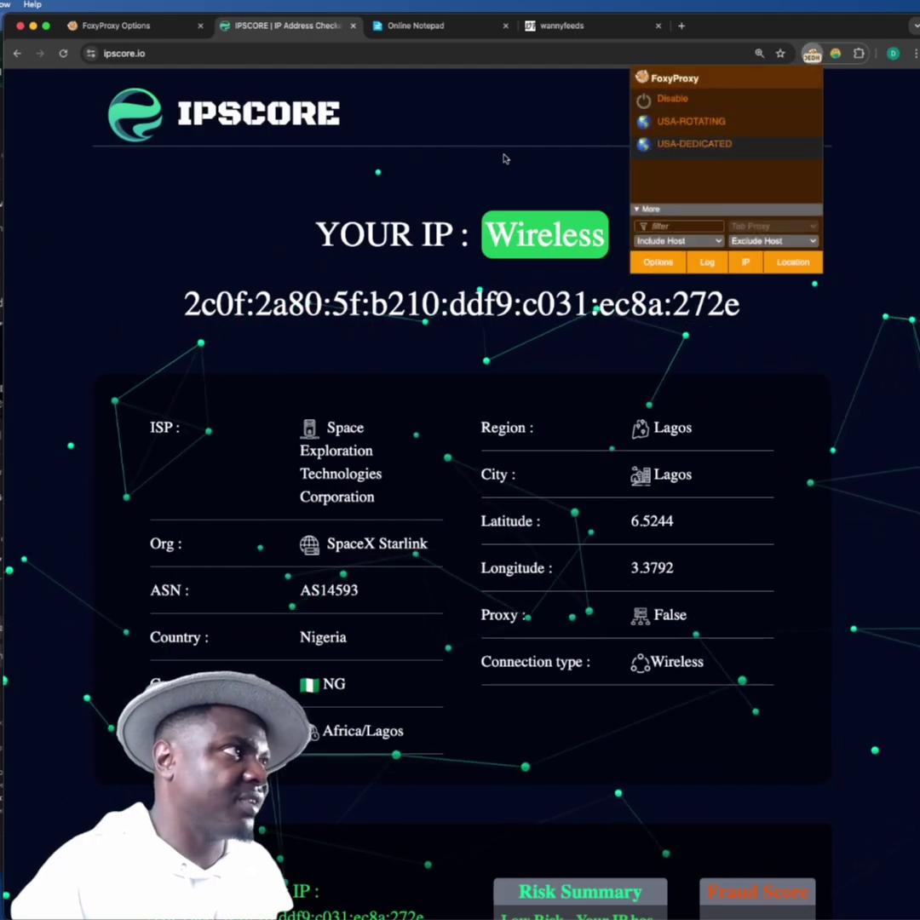
left_click(448, 173)
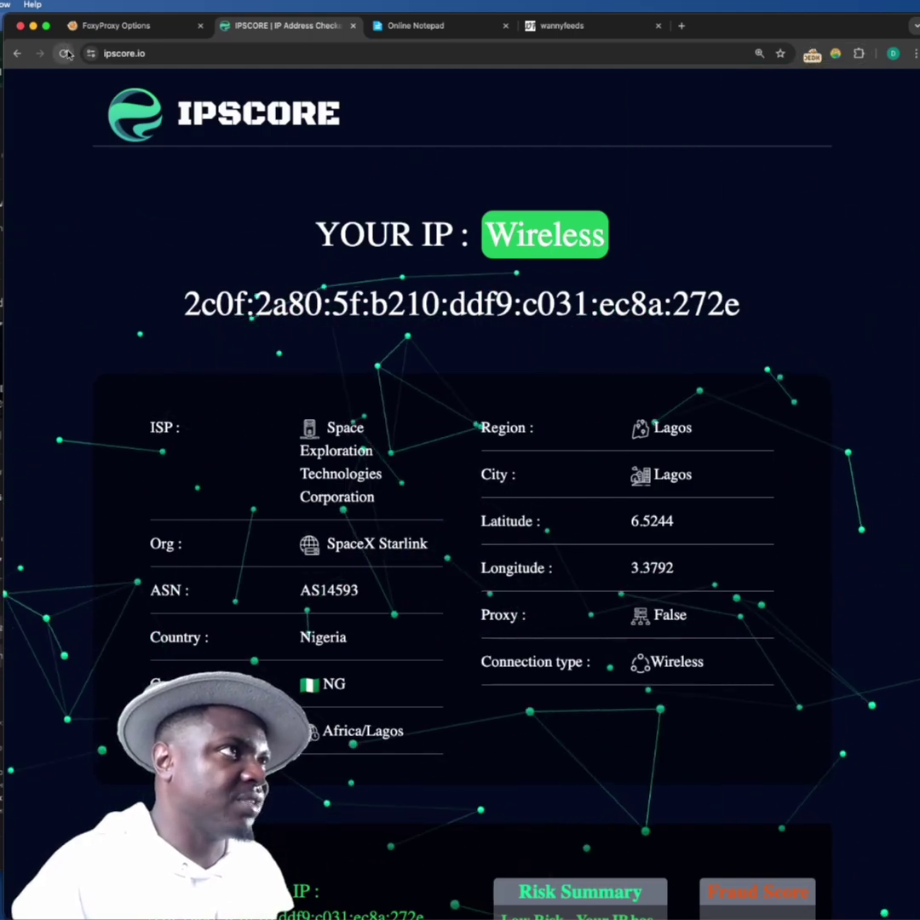
left_click(109, 109)
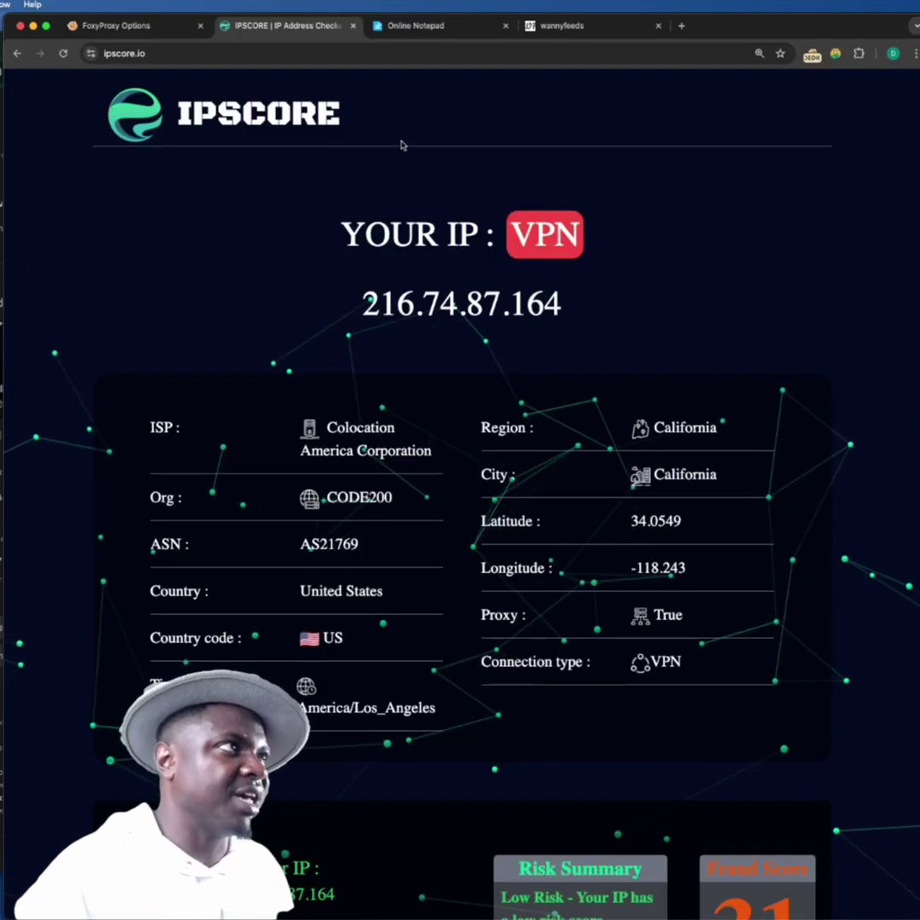
Step: Copy the direct link from the notepad and load it in a new tab through the dedicated proxy
left_click(445, 27)
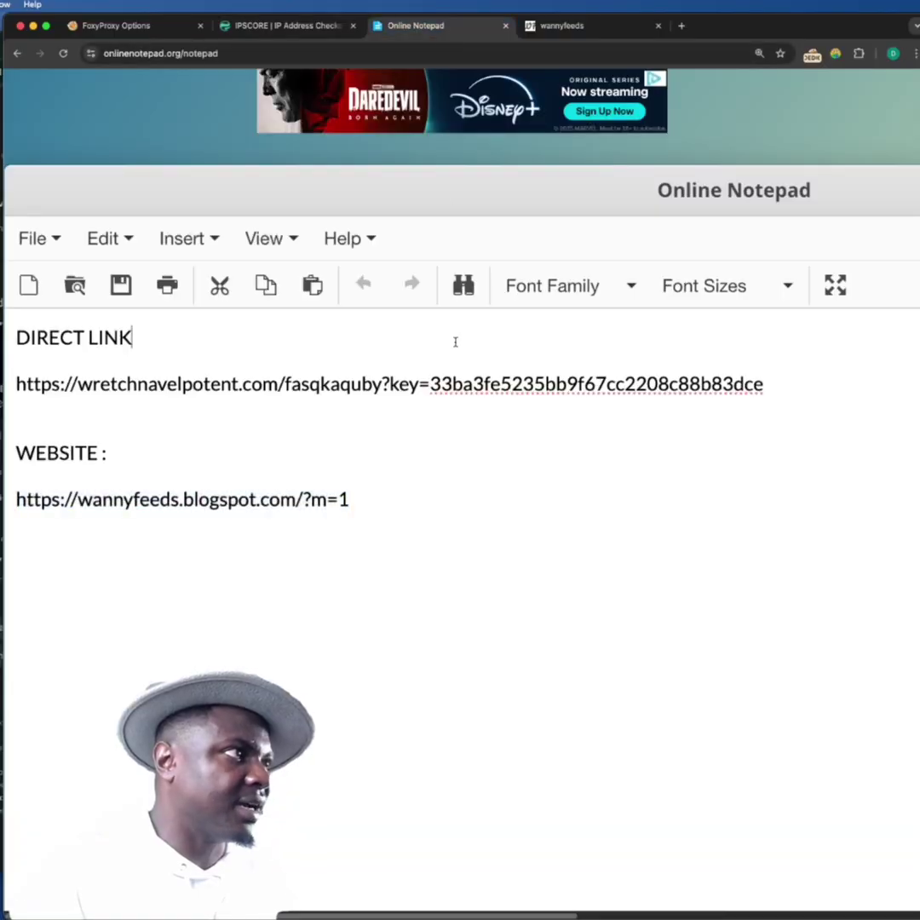
left_click_drag(768, 386, 149, 367)
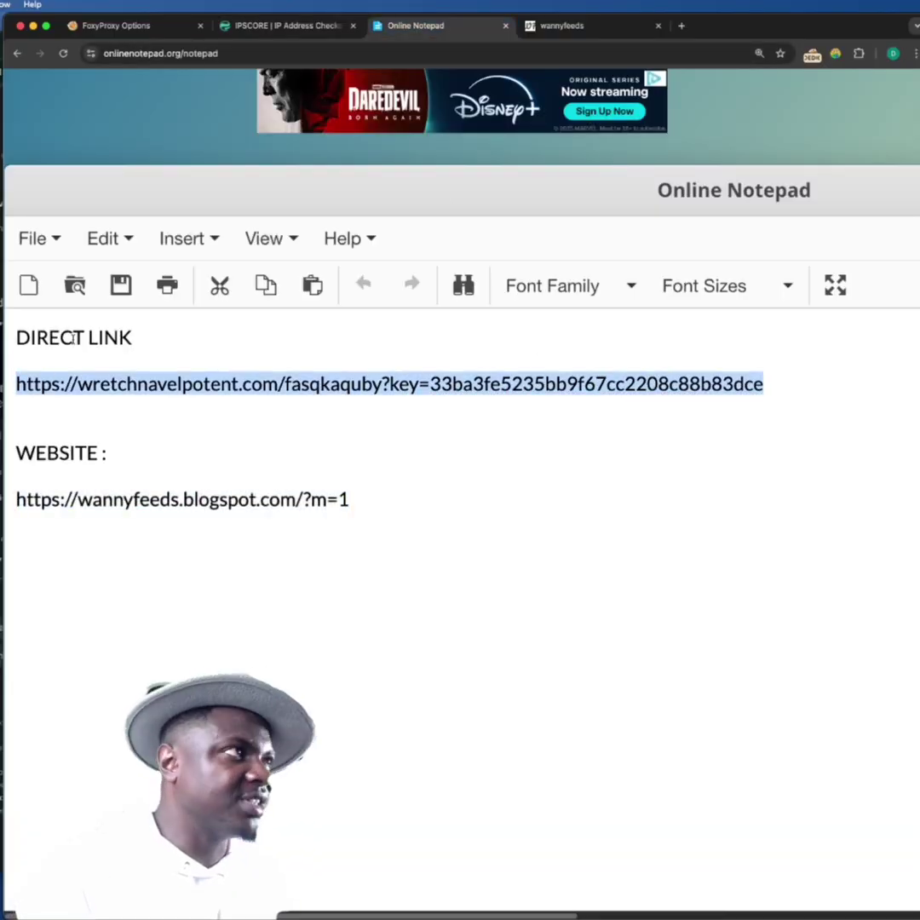
left_click(681, 26)
key("super+v")
key("Return")
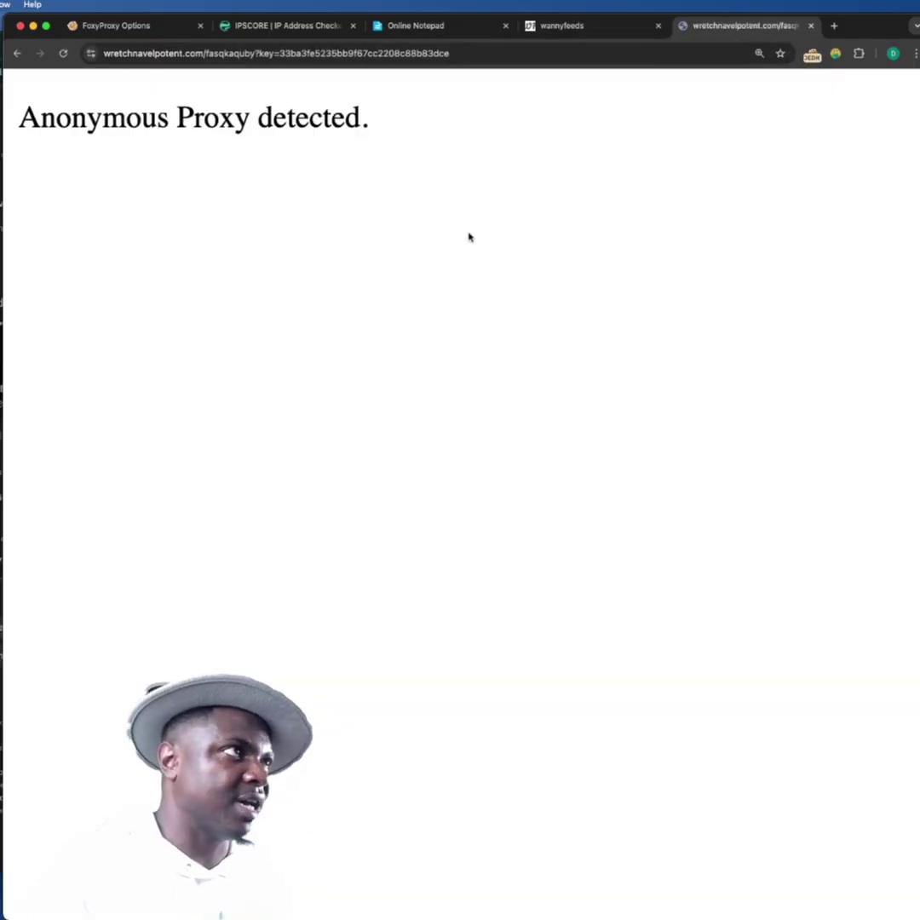
Step: Switch FoxyProxy back to USA-ROTATING, reload the direct link through it, and close the direct link's tab
left_click(283, 26)
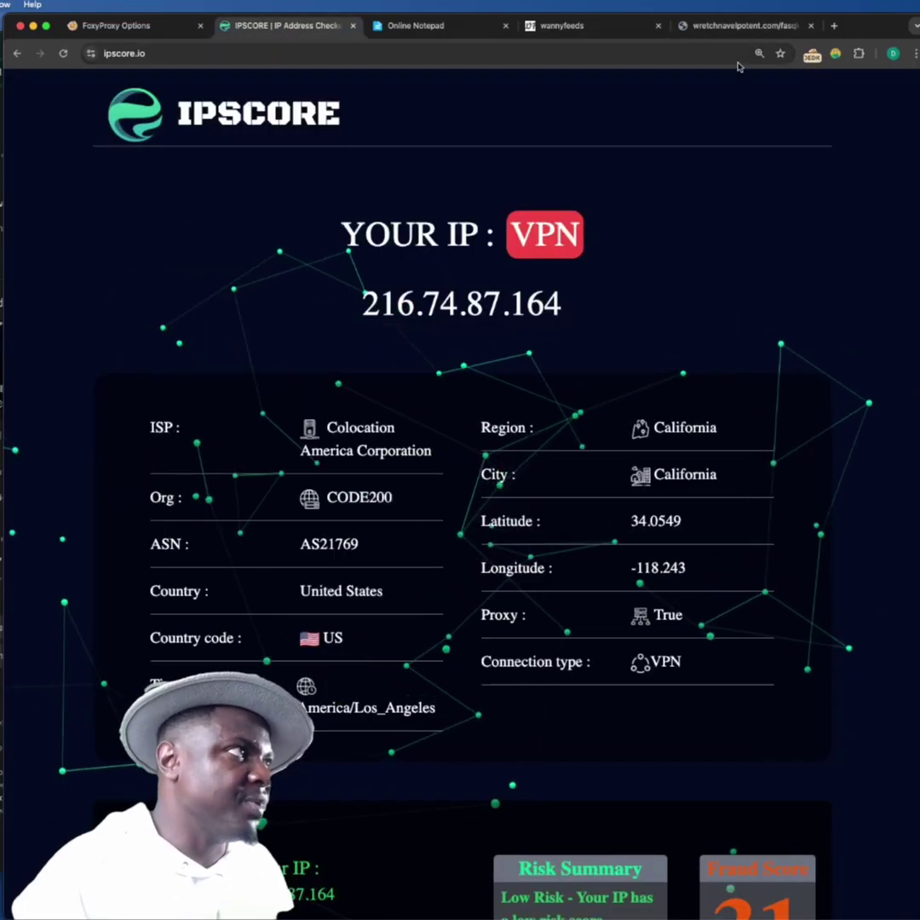
left_click(808, 54)
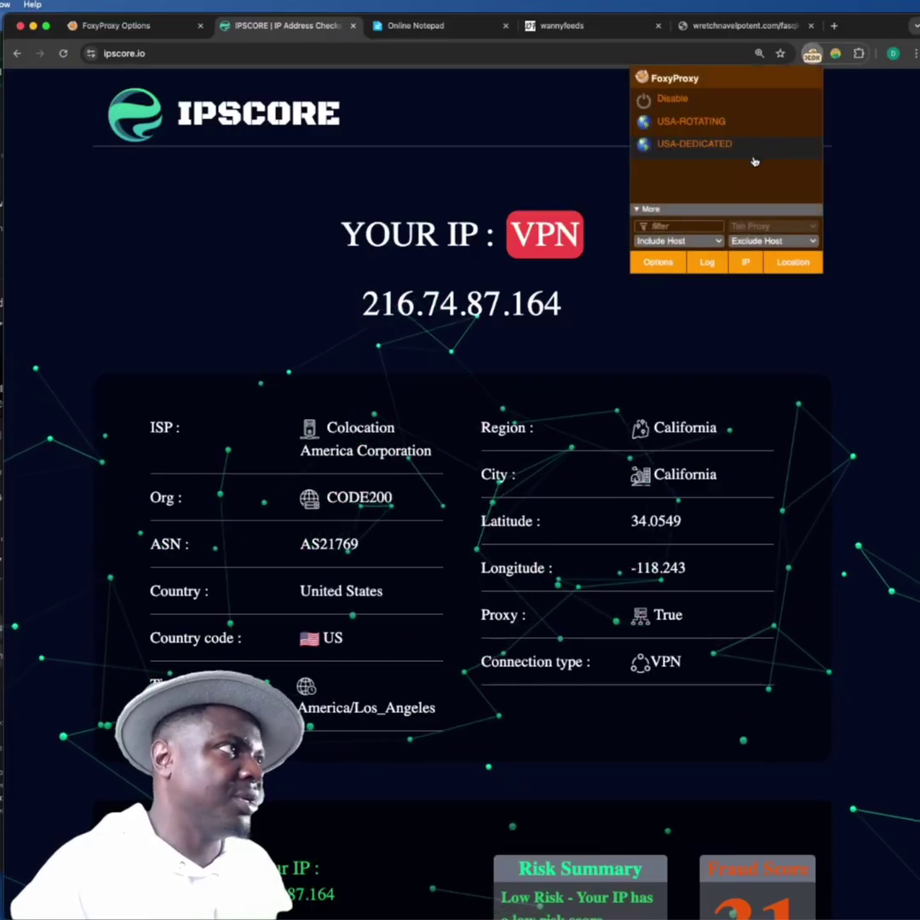
left_click(577, 117)
left_click(728, 27)
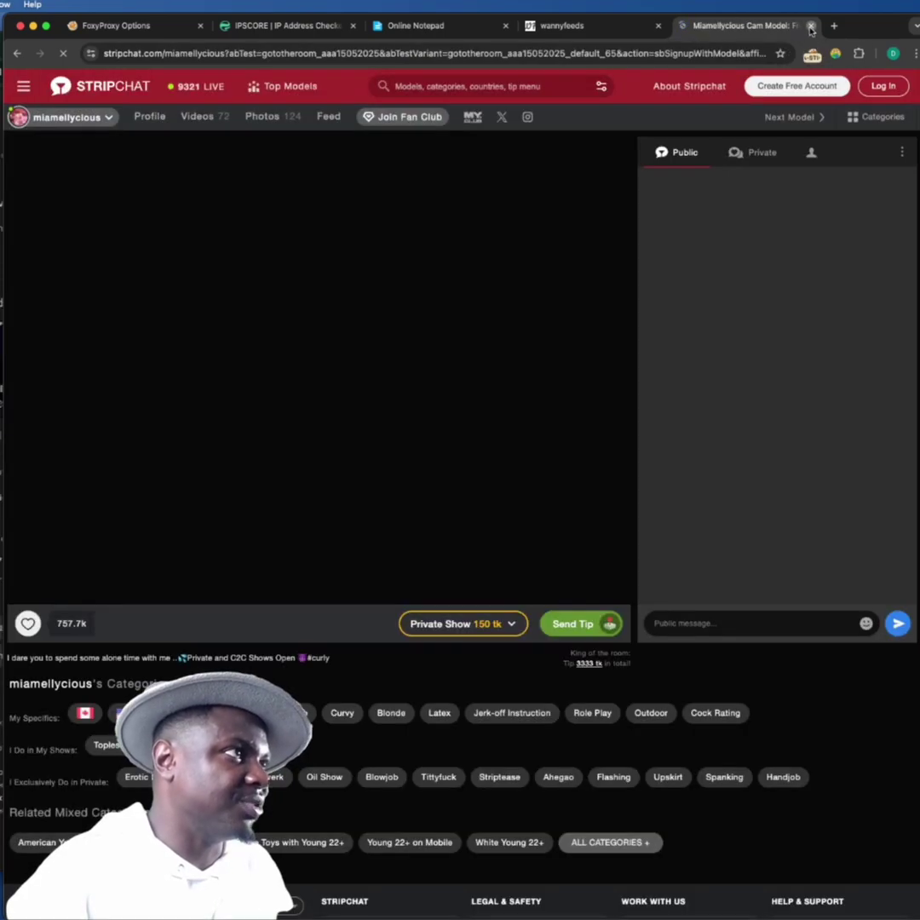
left_click(811, 26)
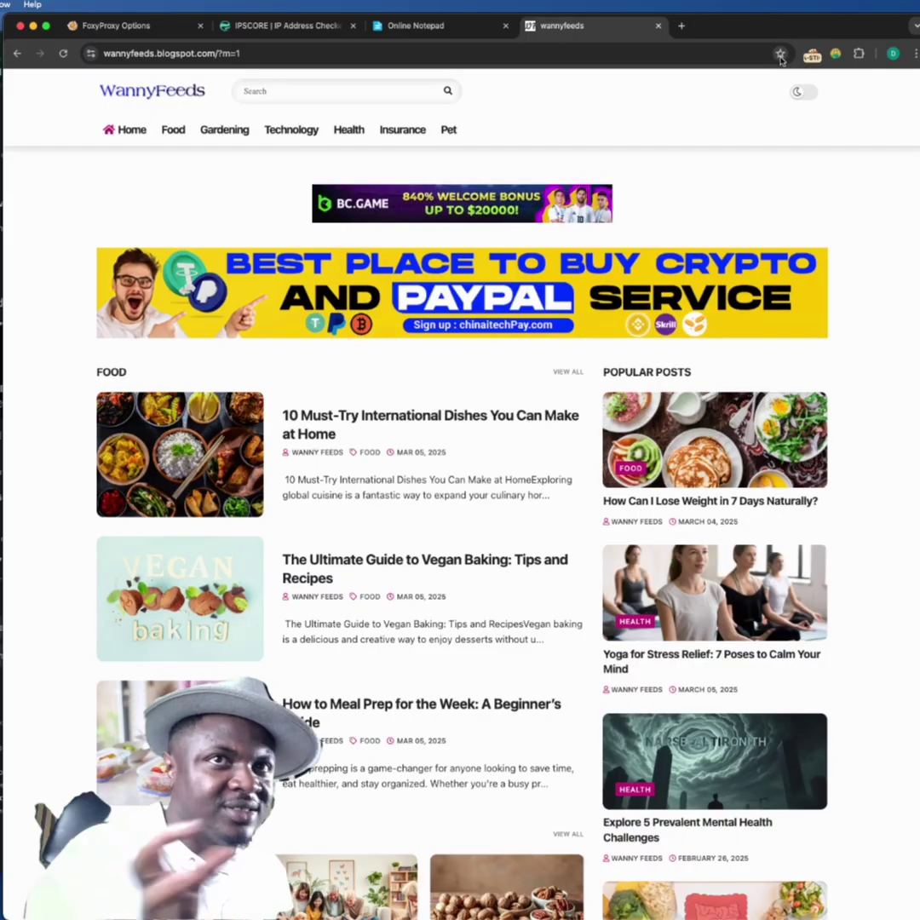